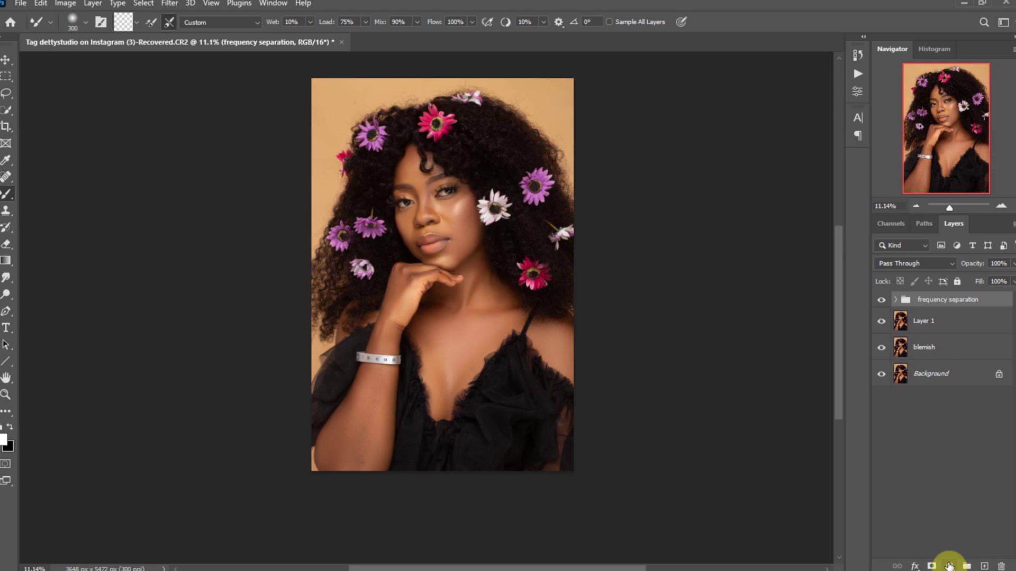
# Add a Gradient Map adjustment layer above the frequency separation group and invert its mask to black.
pyautogui.click(949, 566)
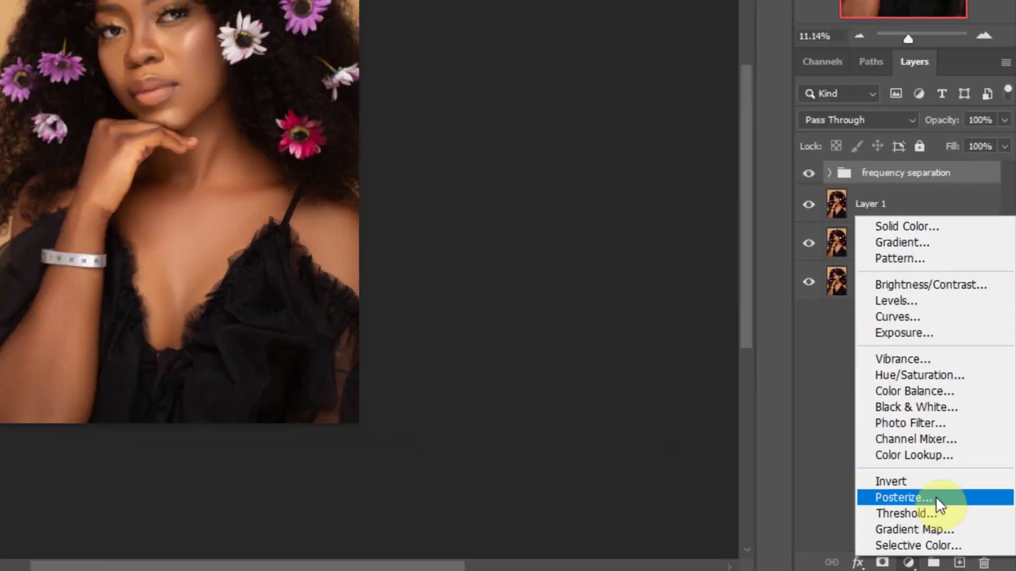
pyautogui.click(932, 531)
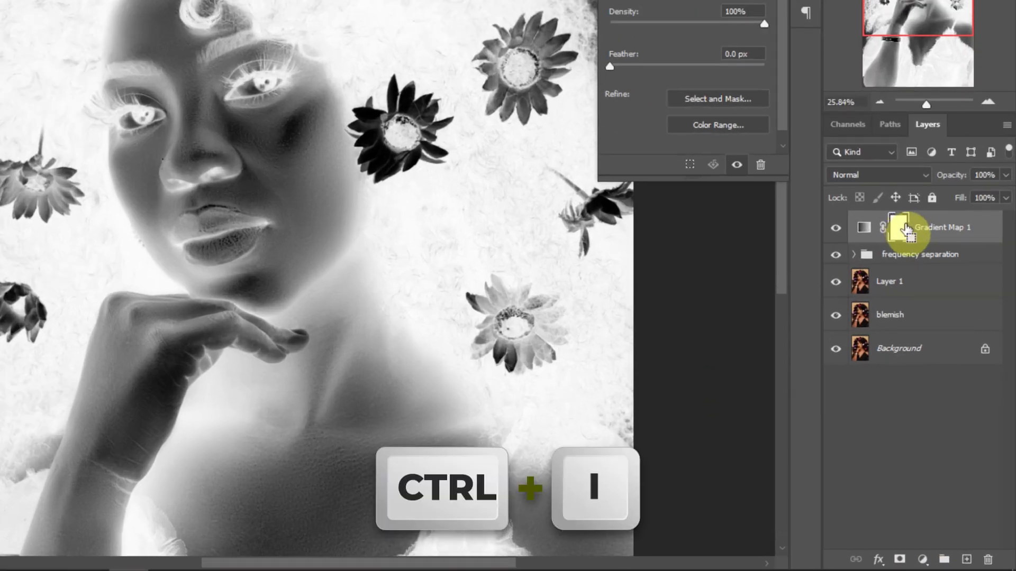
pyautogui.hotkey('ctrl', 'i')
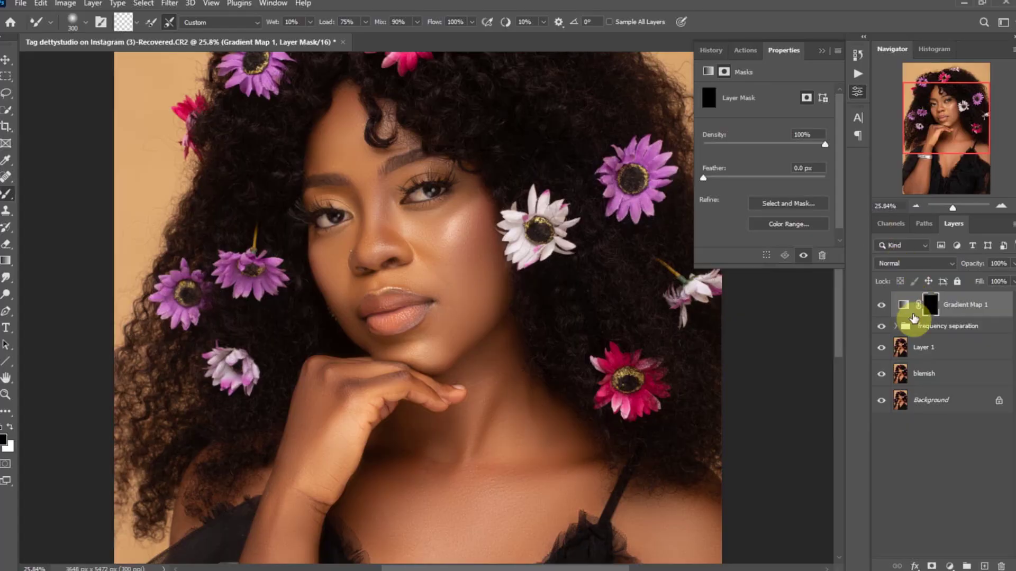
# Edit the gradient map's gradient and set its start stop to a light skin tone sampled from the cheek highlight.
pyautogui.click(864, 227)
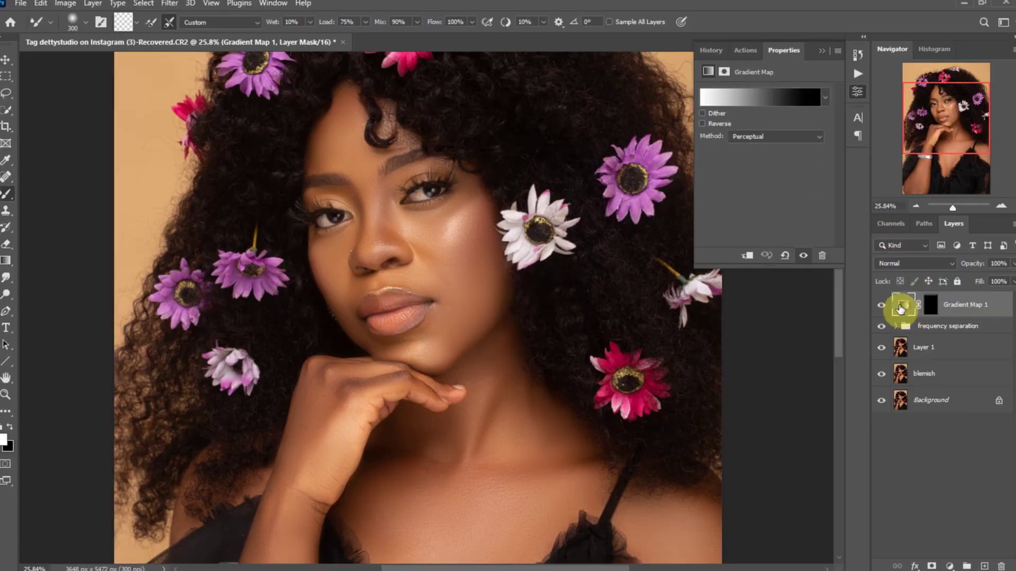
pyautogui.click(746, 100)
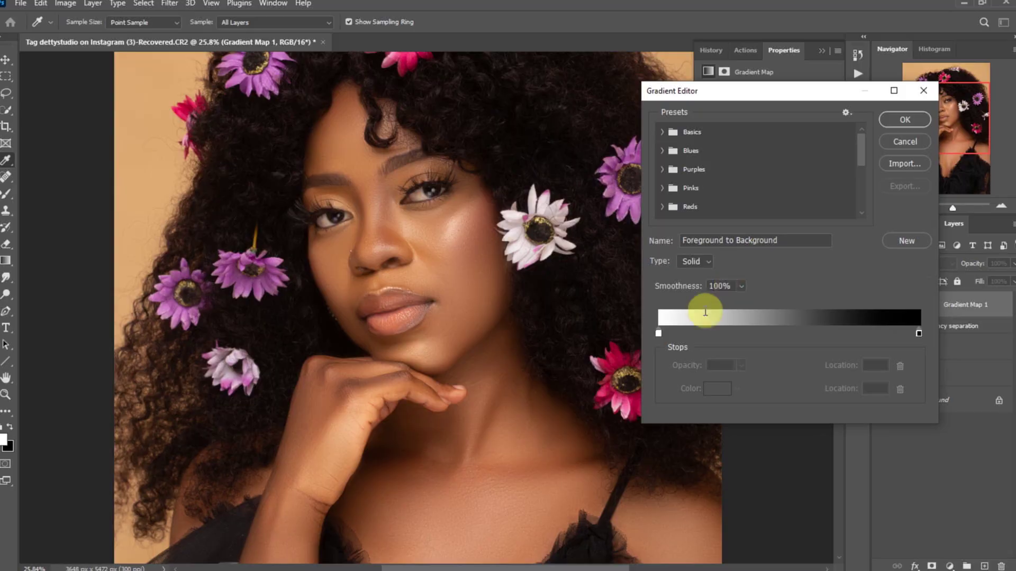
pyautogui.click(658, 333)
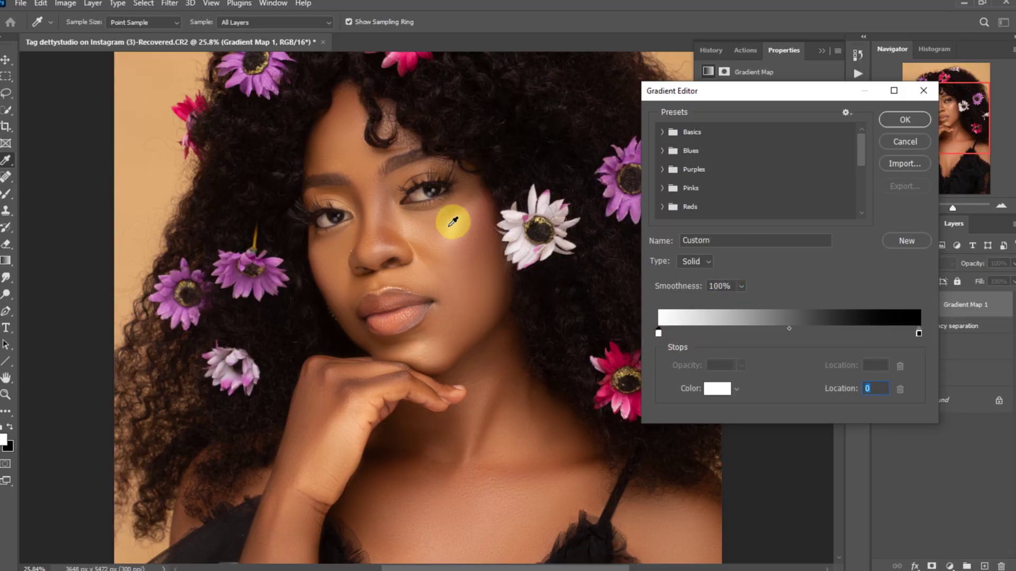
pyautogui.click(453, 222)
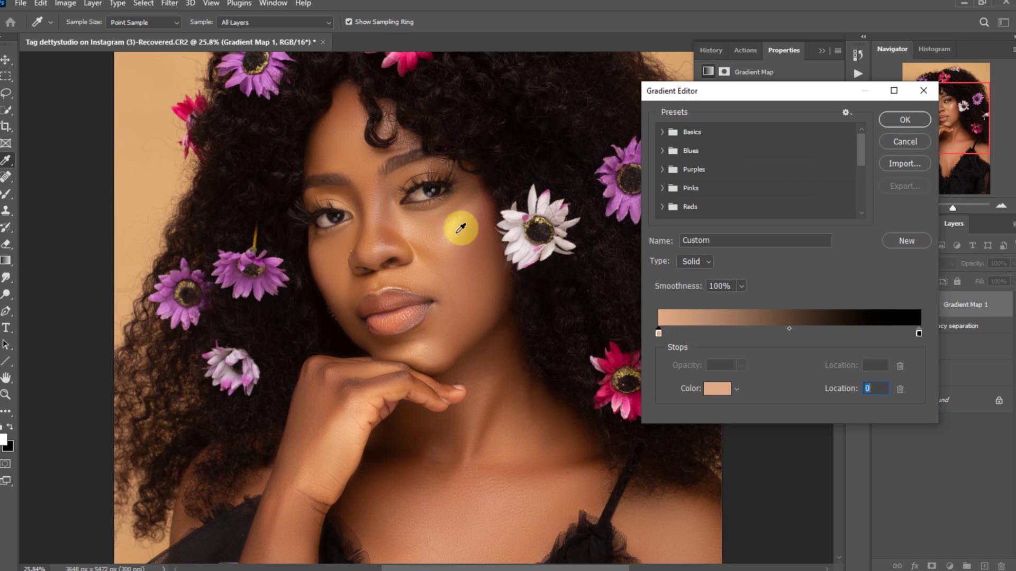
pyautogui.moveTo(452, 227); pyautogui.dragTo(469, 211)
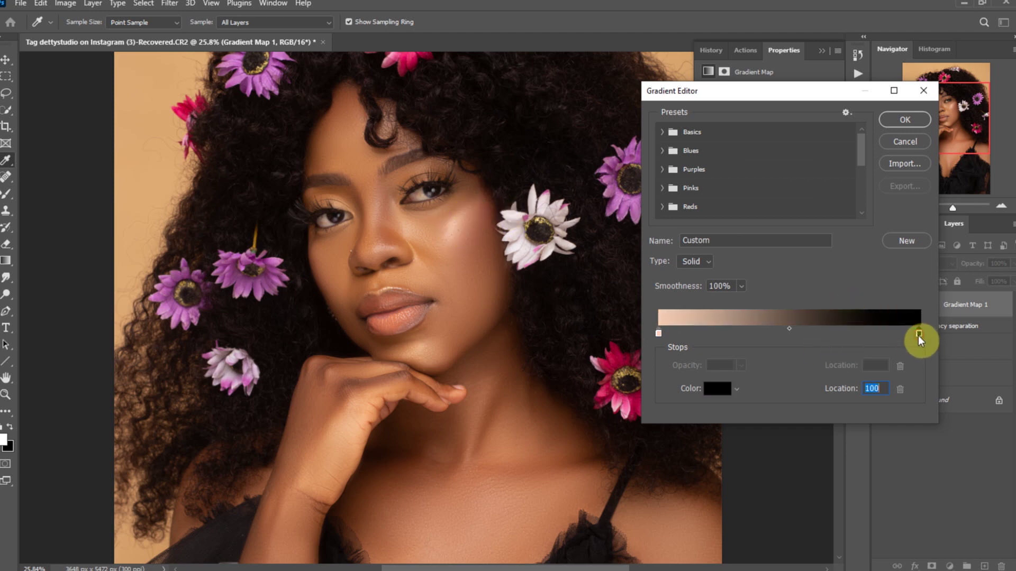
# Set the gradient's end stop to the dark brown 54301b, sampled from the shadow beside the forehead.
pyautogui.click(724, 390)
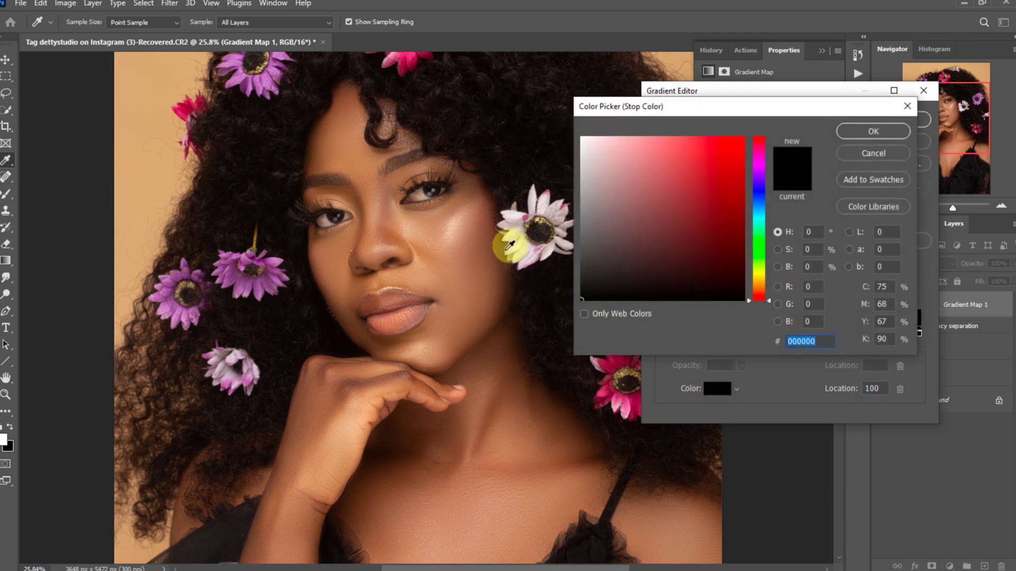
pyautogui.click(317, 154)
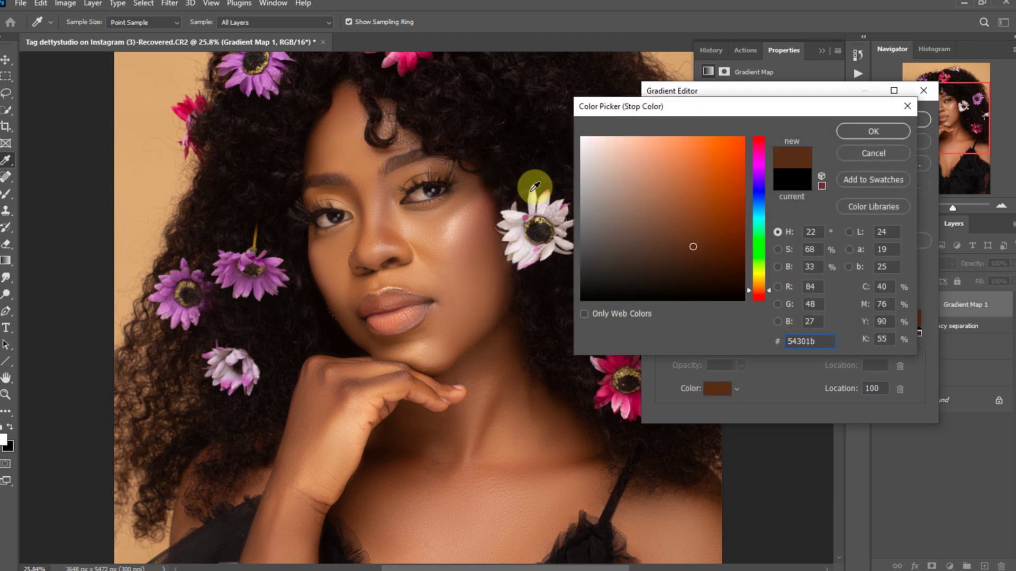
pyautogui.click(859, 130)
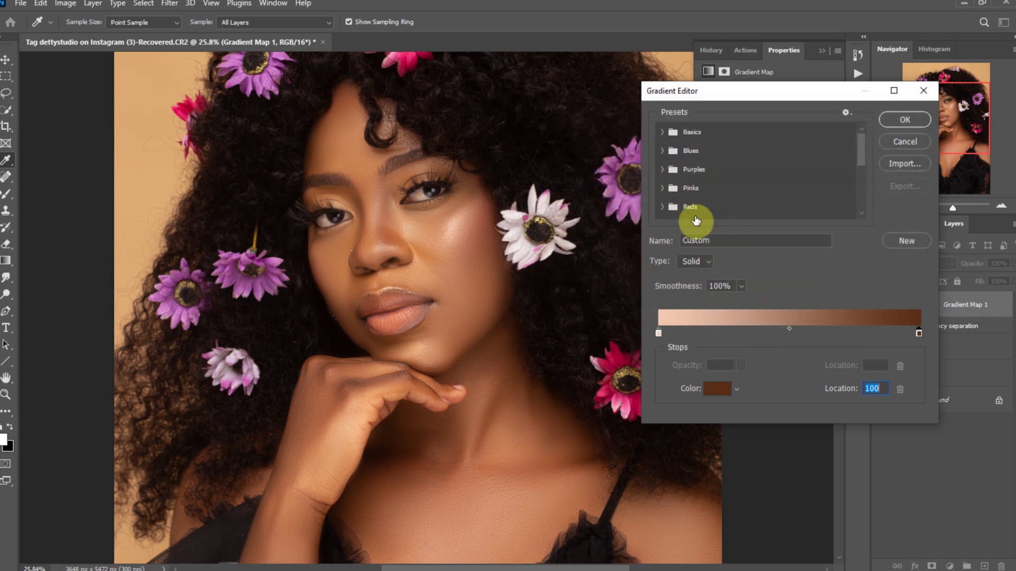
# Add a middle gradient stop at location 50 in the midtone dca67b, sampled from the face, and apply the gradient.
pyautogui.click(790, 333)
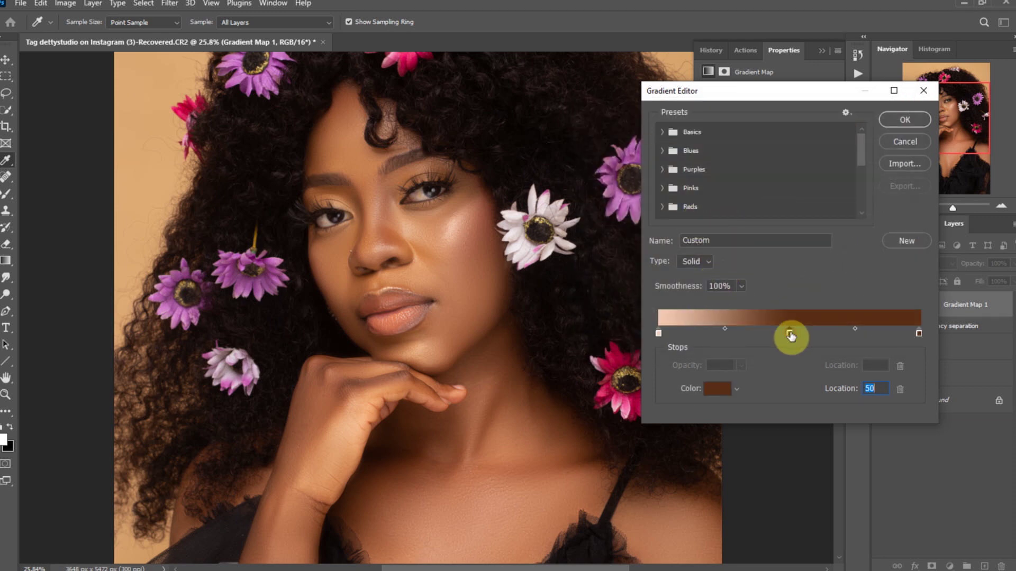
pyautogui.click(715, 387)
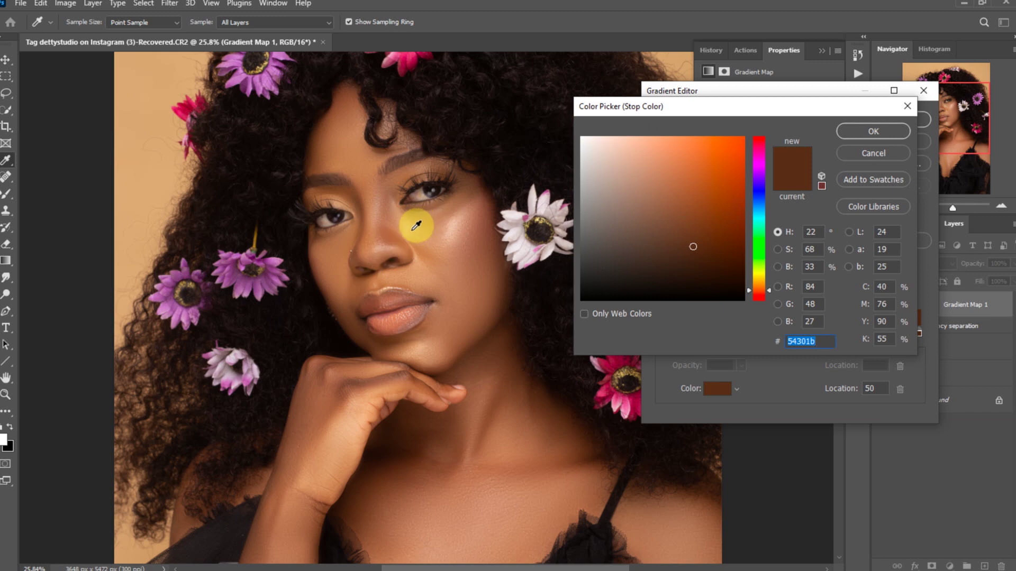
pyautogui.click(425, 272)
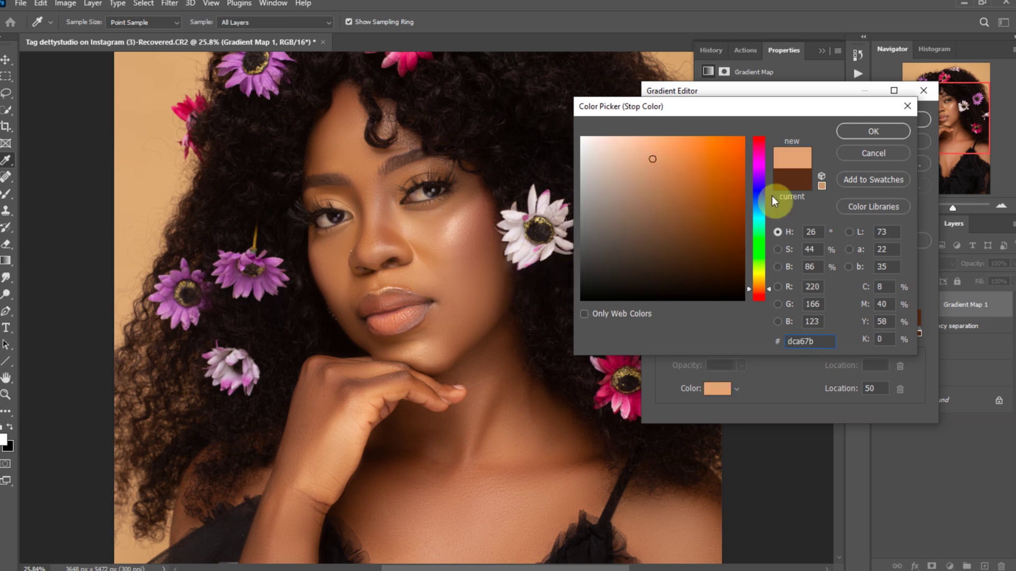
pyautogui.click(862, 132)
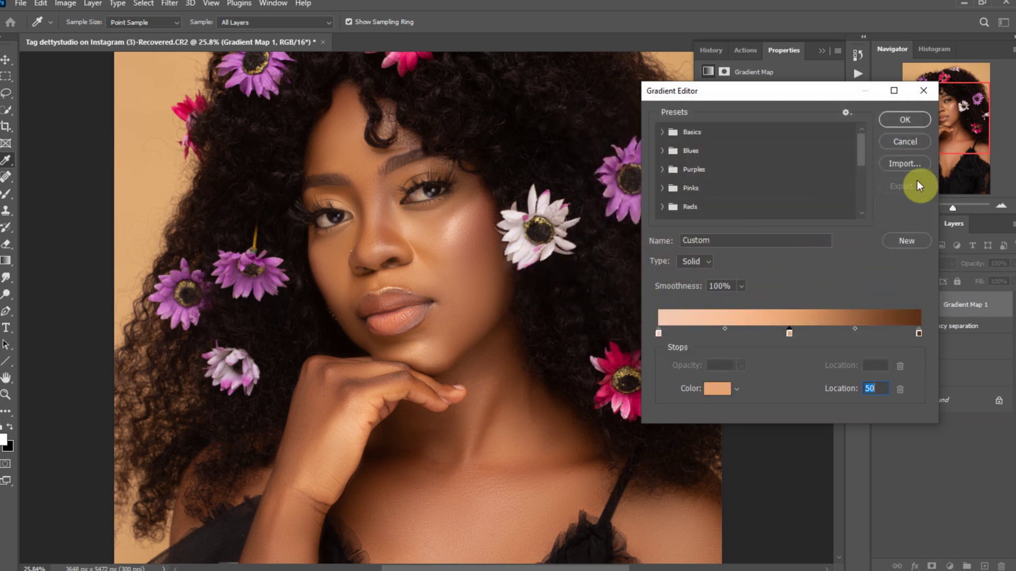
pyautogui.click(903, 120)
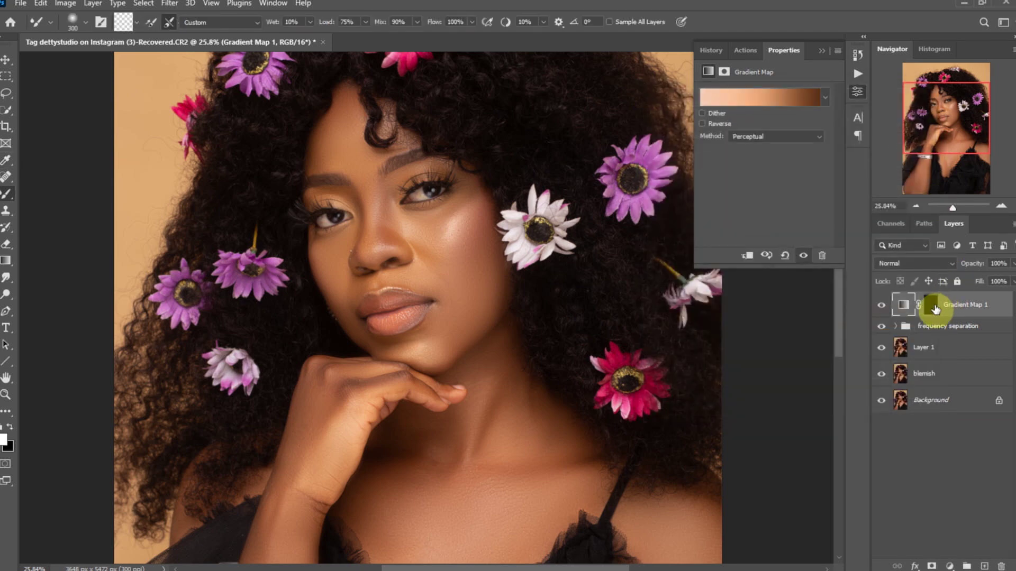
# Invert the Gradient Map mask back to white and set the layer to Color blend mode at 52% opacity.
pyautogui.click(934, 305)
pyautogui.hotkey('ctrl', 'i')
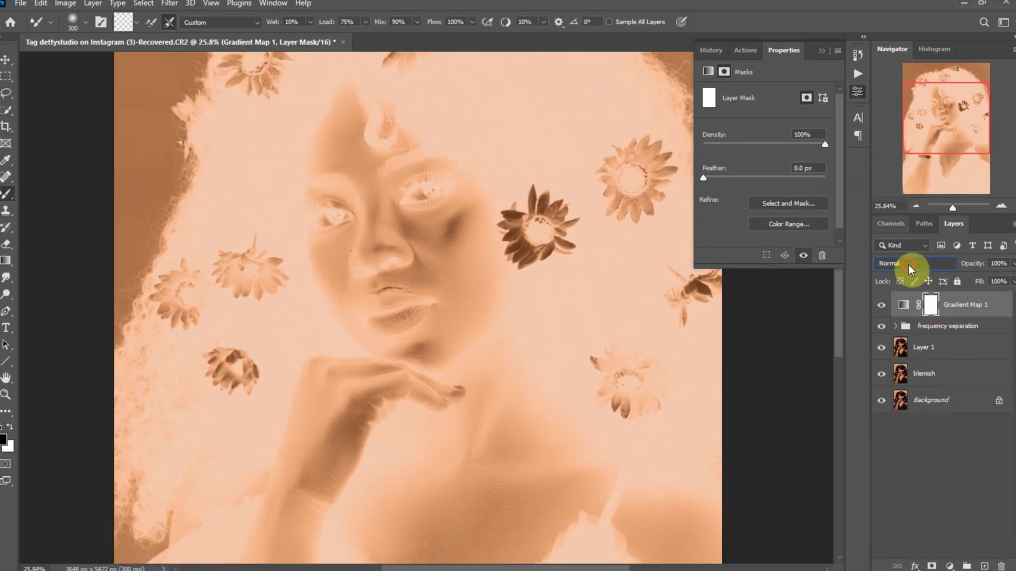
pyautogui.click(870, 258)
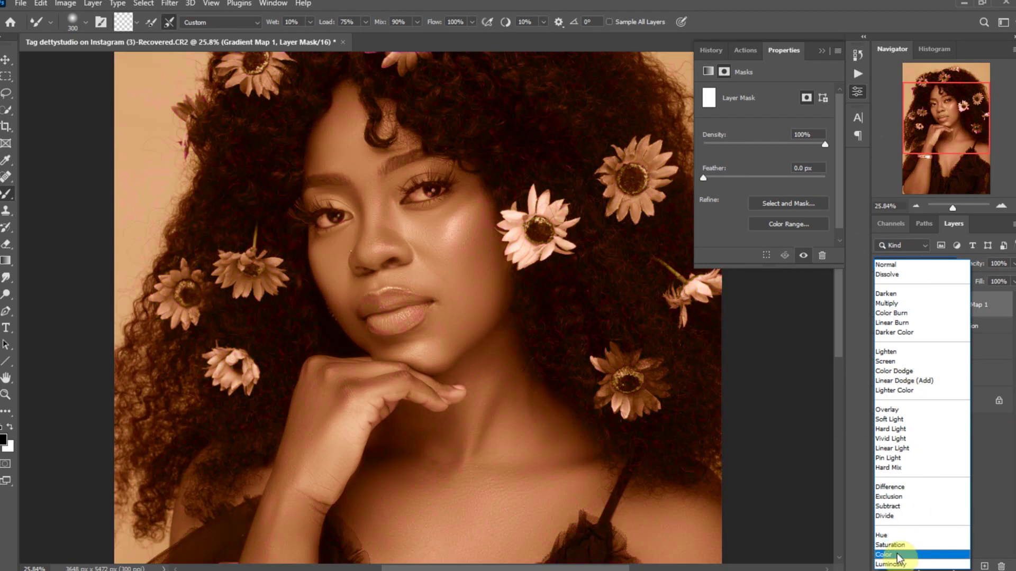
pyautogui.click(898, 556)
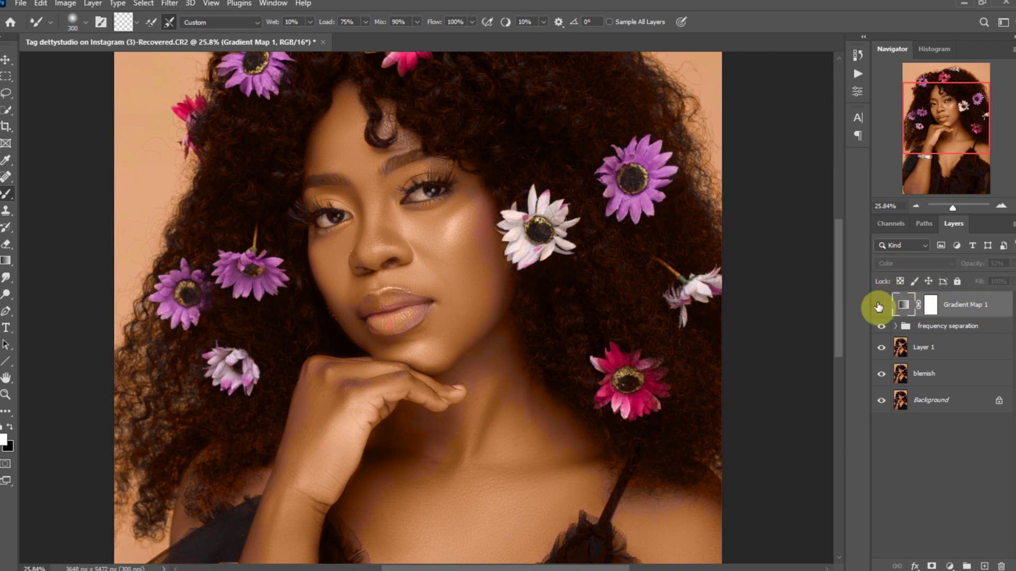
# Invert the Gradient Map layer's mask to black and switch from the Mixer Brush to the regular Brush tool.
pyautogui.click(931, 305)
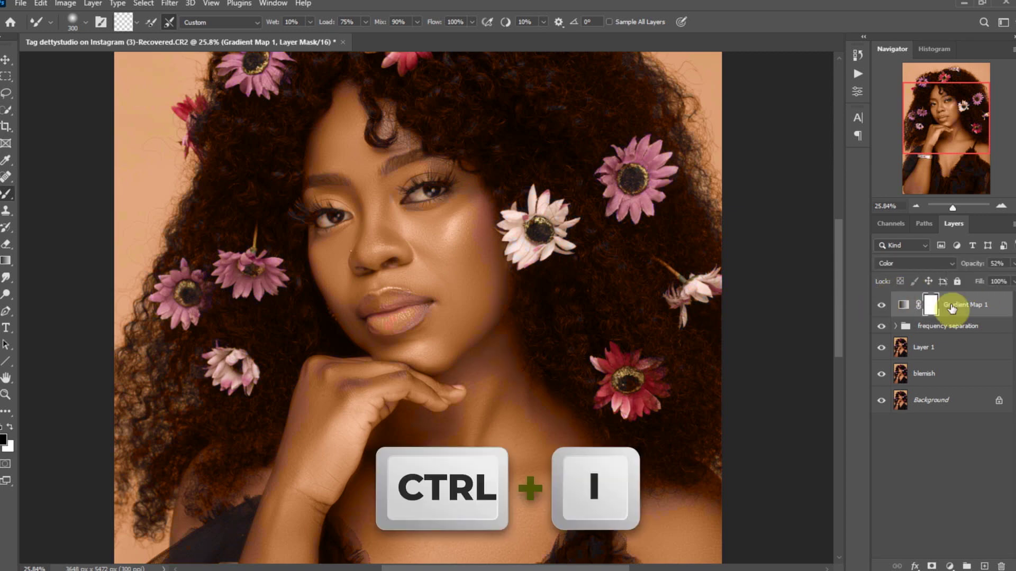
pyautogui.rightClick(23, 200)
pyautogui.click(46, 190)
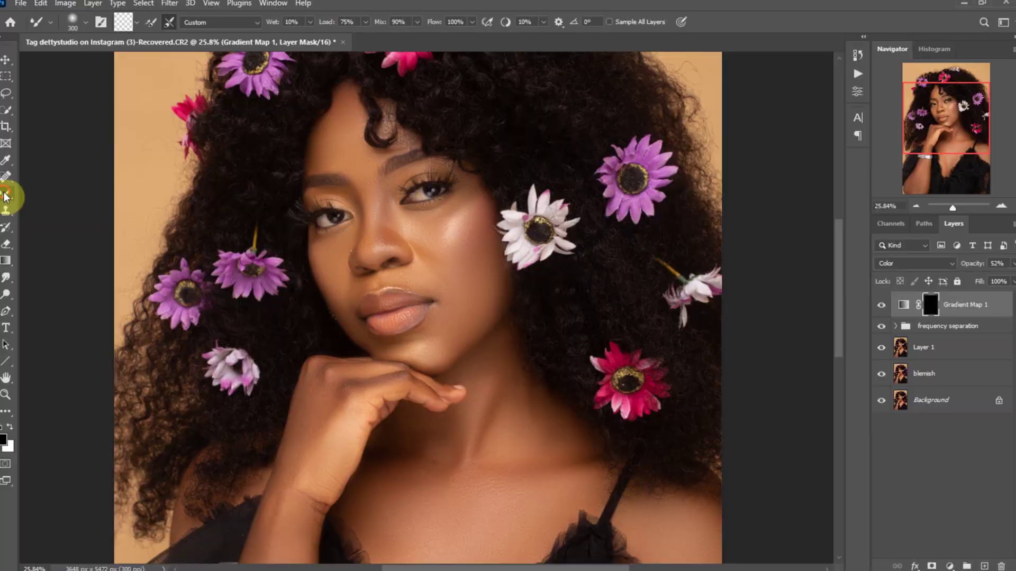
pyautogui.rightClick(5, 197)
pyautogui.click(47, 196)
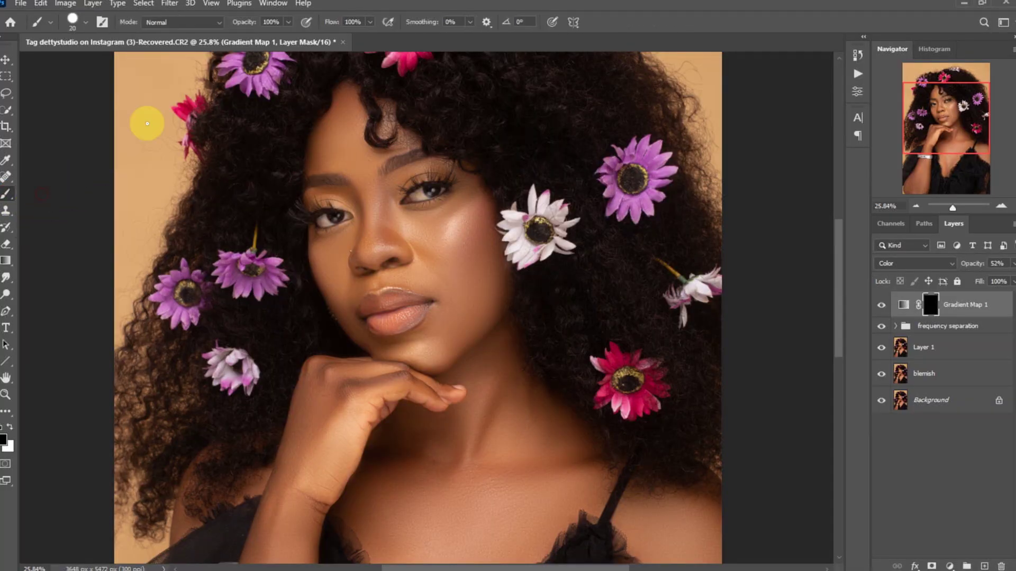
# Paint white on the mask over the forehead with a 125 px brush, reducing it to 70 px around the hair curl.
pyautogui.scroll(-1, 354, 118)
pyautogui.keyDown('alt'); pyautogui.scroll(2, 355, 122); pyautogui.keyUp('alt')
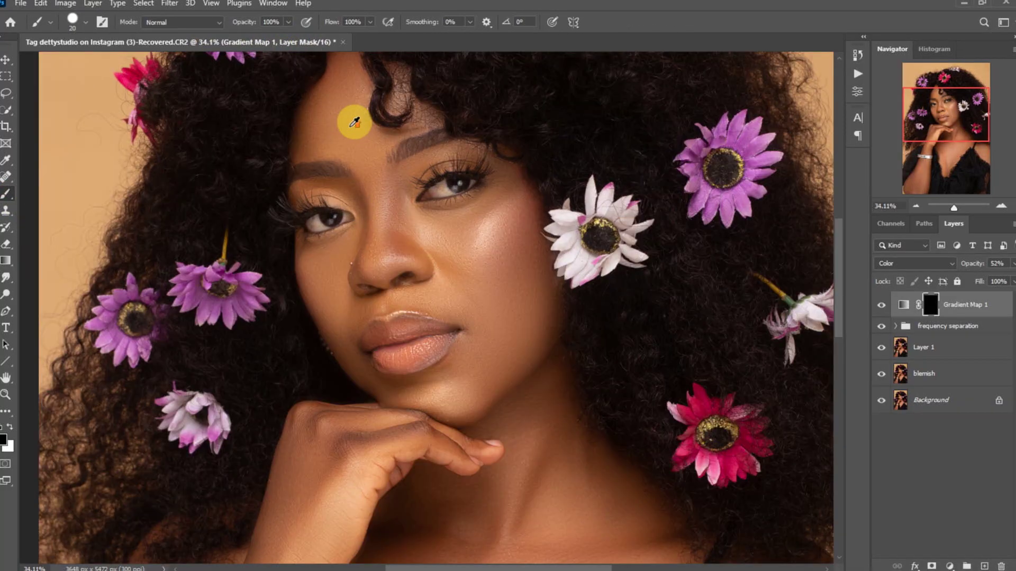
pyautogui.keyDown('alt'); pyautogui.scroll(1, 383, 128); pyautogui.keyUp('alt')
pyautogui.press(']')
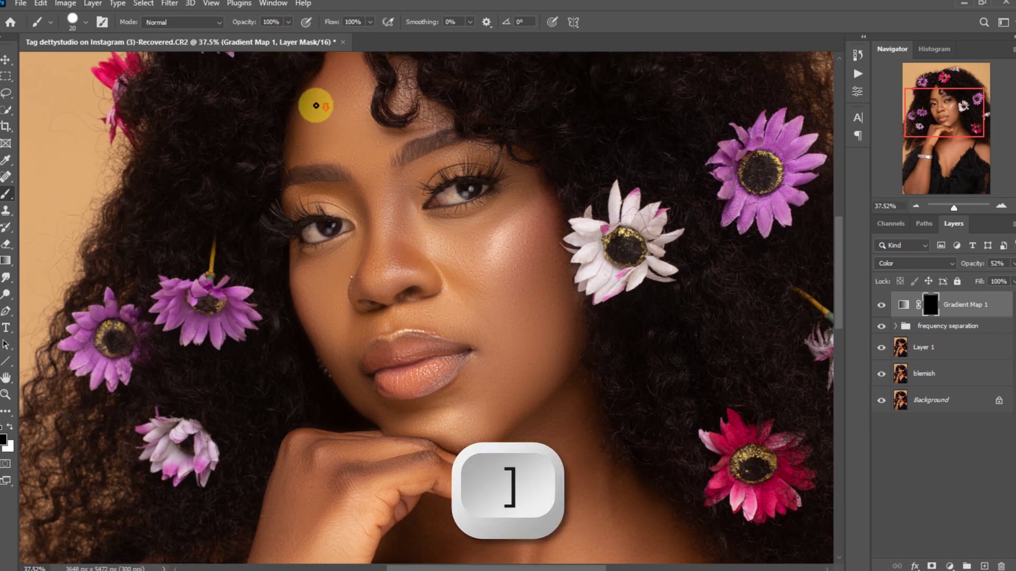
pyautogui.scroll(1, 318, 100)
pyautogui.scroll(1, 333, 101)
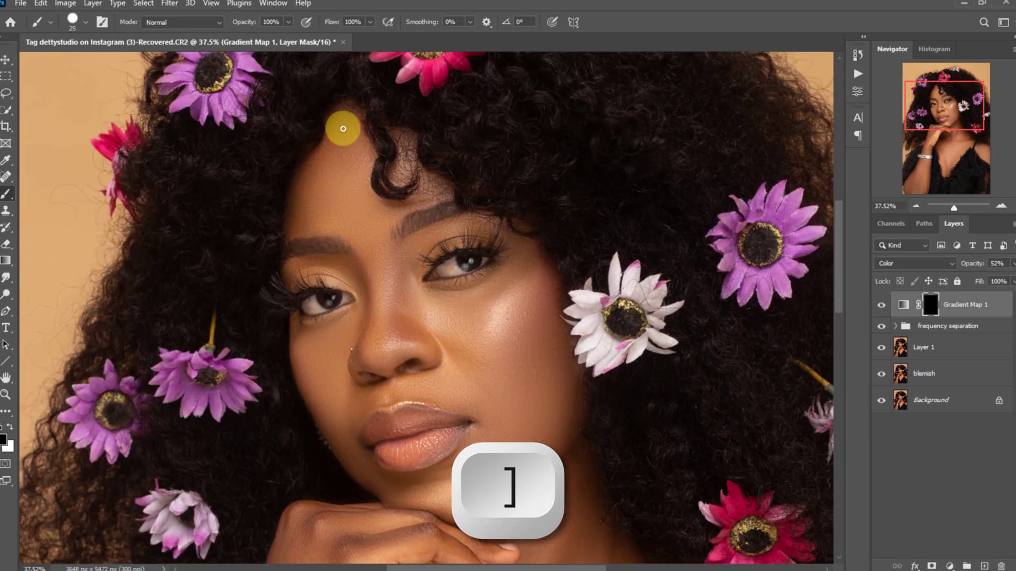
pyautogui.press(']')
pyautogui.press('[')
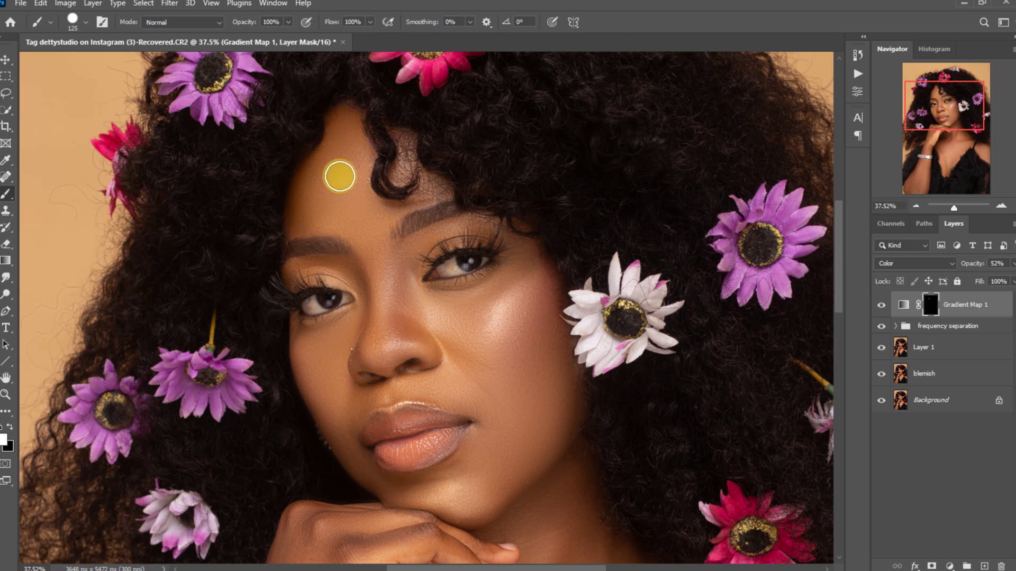
pyautogui.press('[')
pyautogui.press('[')
pyautogui.press('[')
pyautogui.press('[')
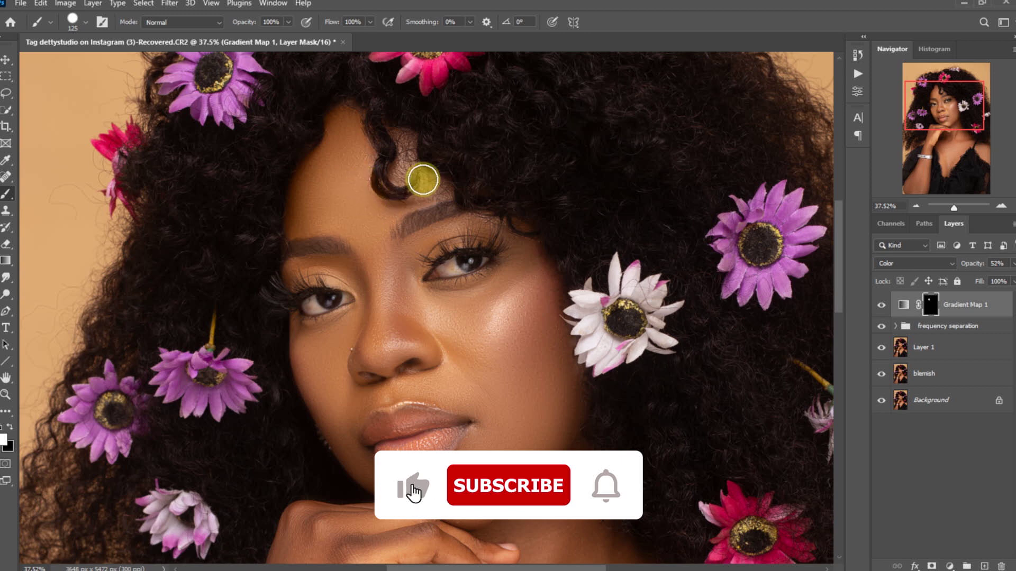
pyautogui.moveTo(399, 136); pyautogui.dragTo(399, 173)
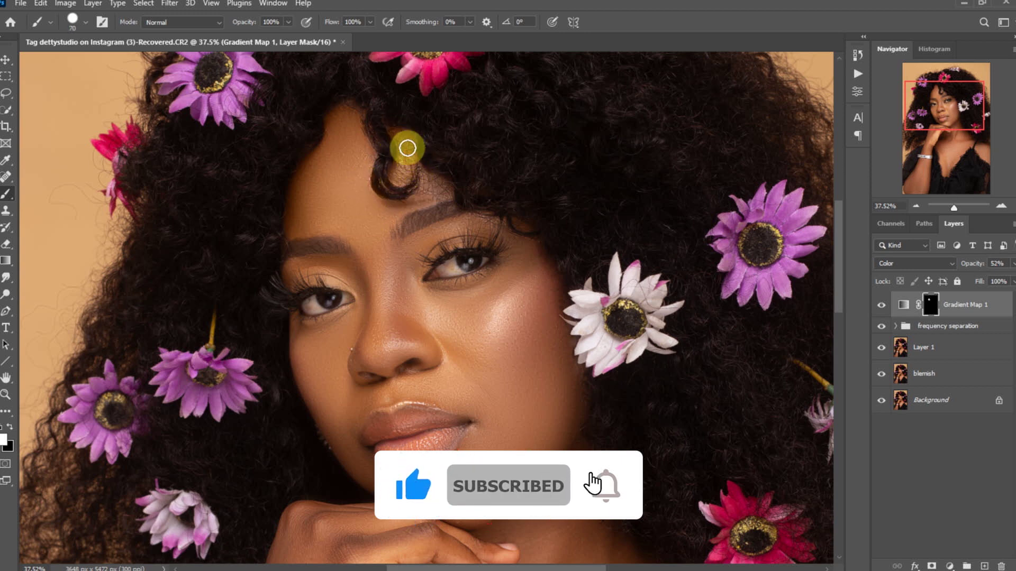
# Paint the mask over the brow area and the shaded edge of the face with a 35 to 40 px brush.
pyautogui.press('[')
pyautogui.press('[')
pyautogui.press('[')
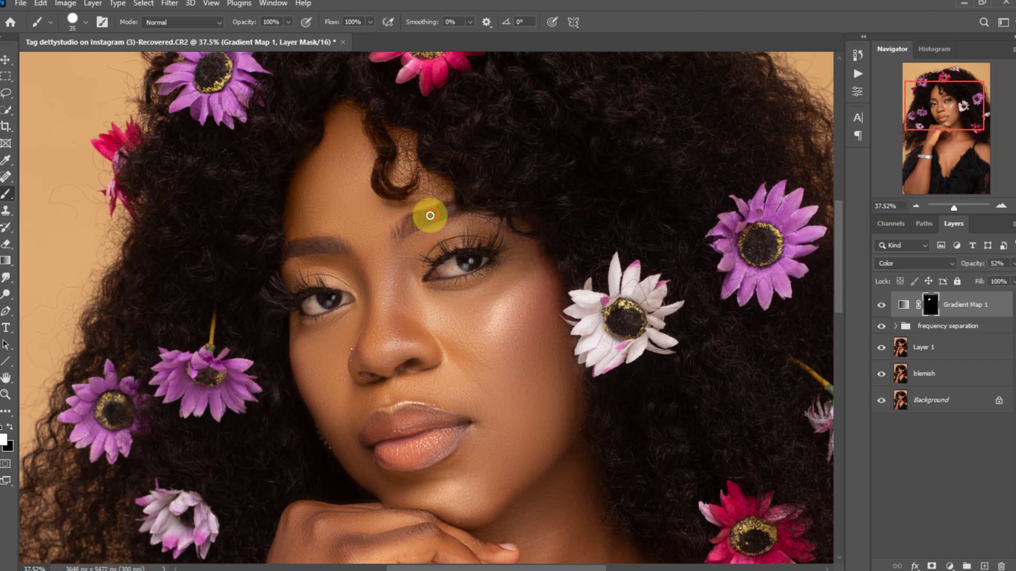
pyautogui.moveTo(430, 220); pyautogui.dragTo(471, 214)
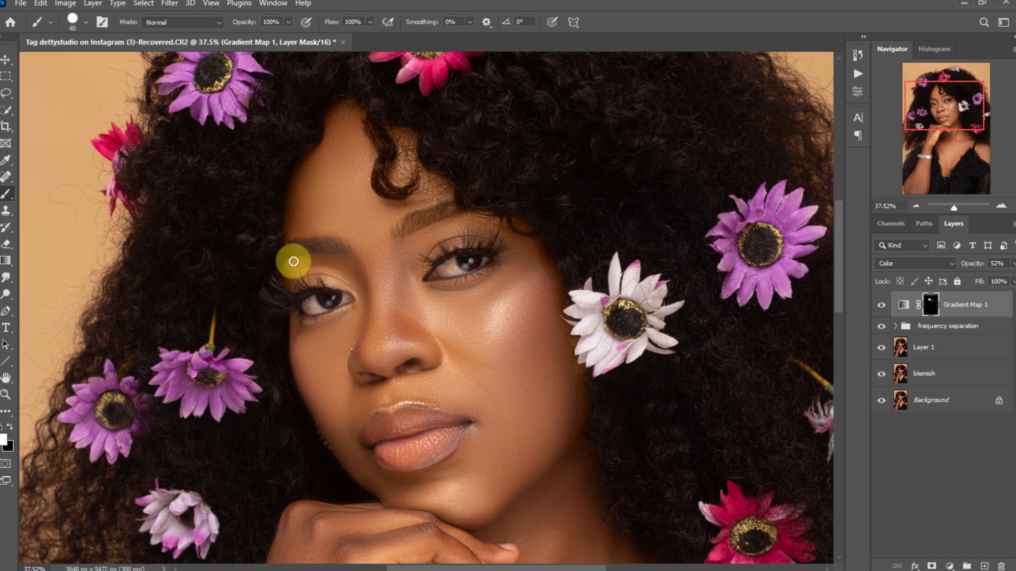
pyautogui.click(291, 312)
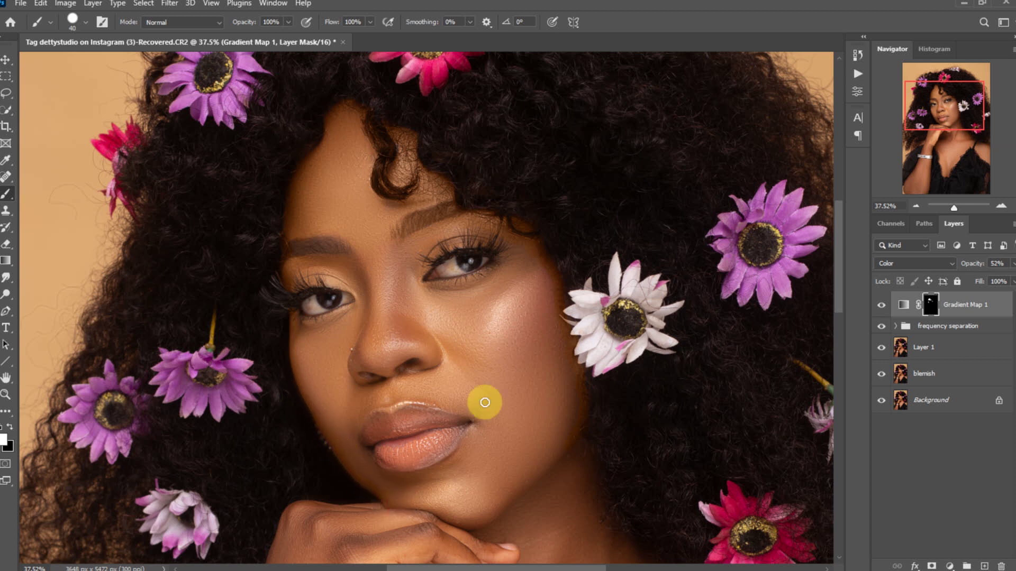
# Enlarge the brush to 100 px and paint the mask over the cheeks, jaw and chin.
pyautogui.press(']')
pyautogui.press(']')
pyautogui.press(']')
pyautogui.press(']')
pyautogui.press(']')
pyautogui.press(']')
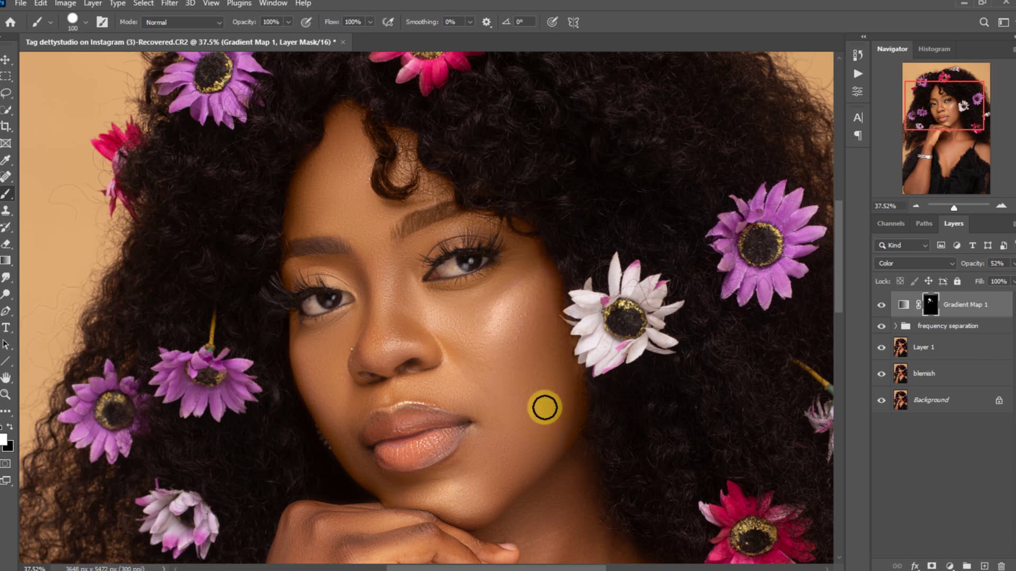
pyautogui.moveTo(487, 493)
pyautogui.mouseDown()
pyautogui.moveTo(396, 489)
pyautogui.moveTo(468, 511)
pyautogui.moveTo(395, 488)
pyautogui.moveTo(361, 462)
pyautogui.moveTo(312, 383)
pyautogui.moveTo(343, 411)
pyautogui.mouseUp()
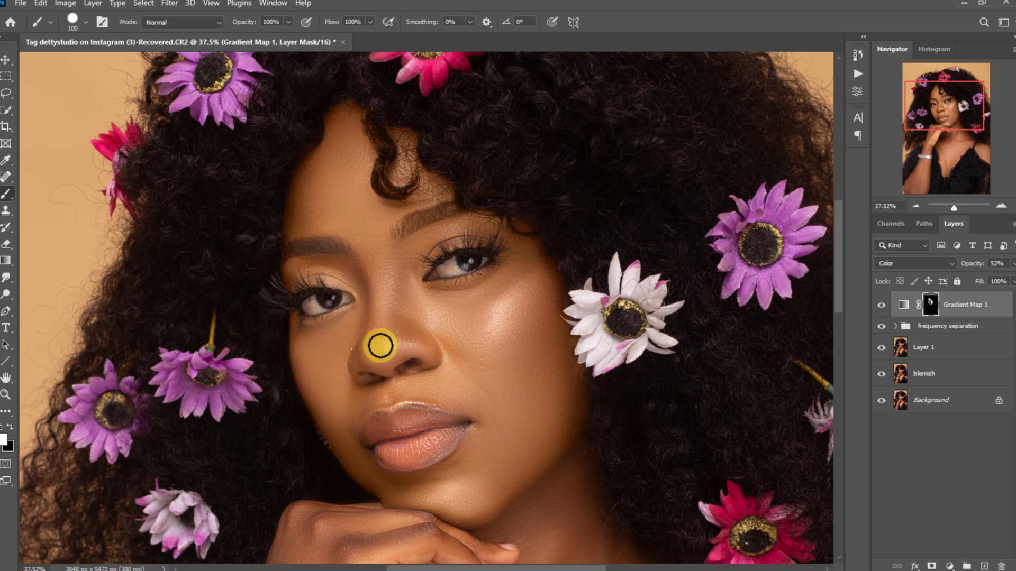
# Refine the mask around the nose and eyebrow with a 60 px brush, and compare the face with the Gradient Map layer off and on.
pyautogui.press('[')
pyautogui.press('[')
pyautogui.press('[')
pyautogui.press('[')
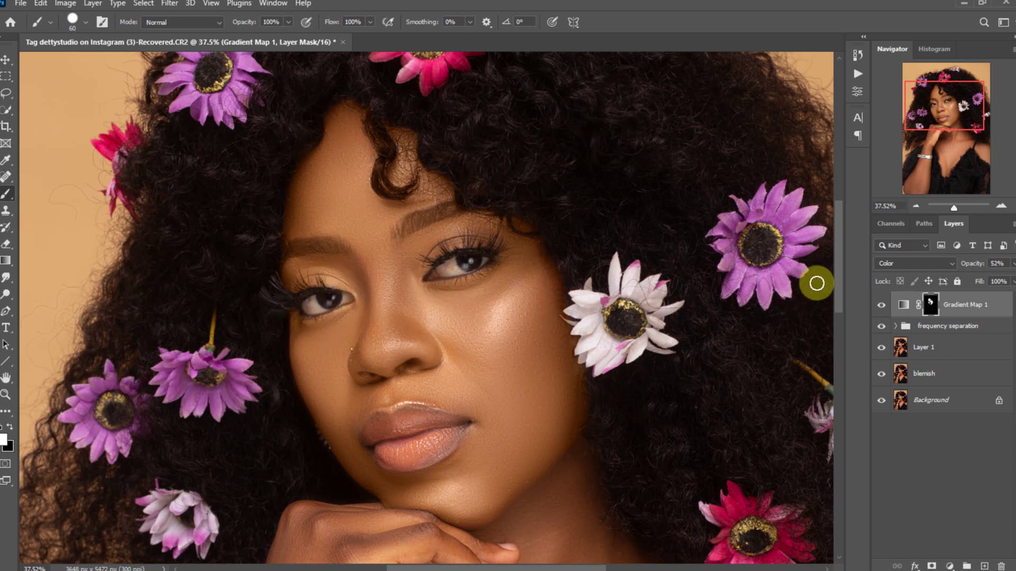
pyautogui.click(881, 306)
pyautogui.moveTo(840, 288); pyautogui.dragTo(840, 322)
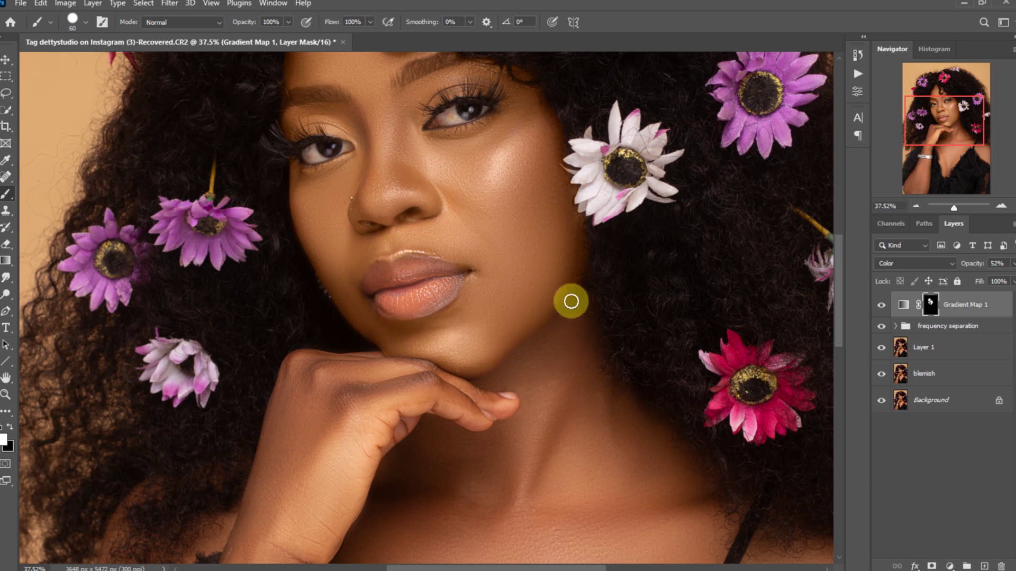
# Enlarge the brush to 70 px and paint the mask over the neck down to the collarbone.
pyautogui.press(']')
pyautogui.press(']')
pyautogui.press(']')
pyautogui.press(']')
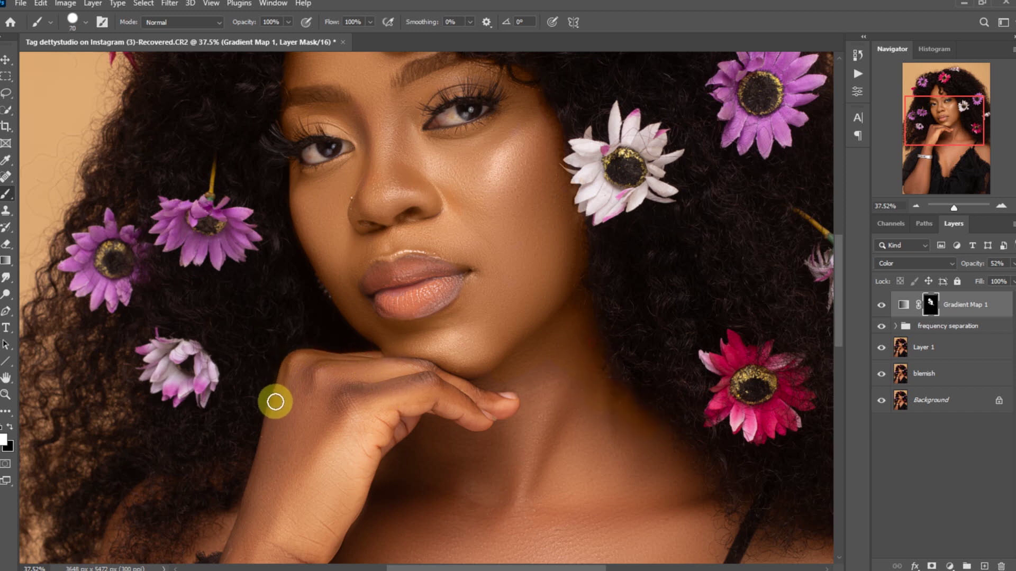
pyautogui.scroll(-3, 830, 322)
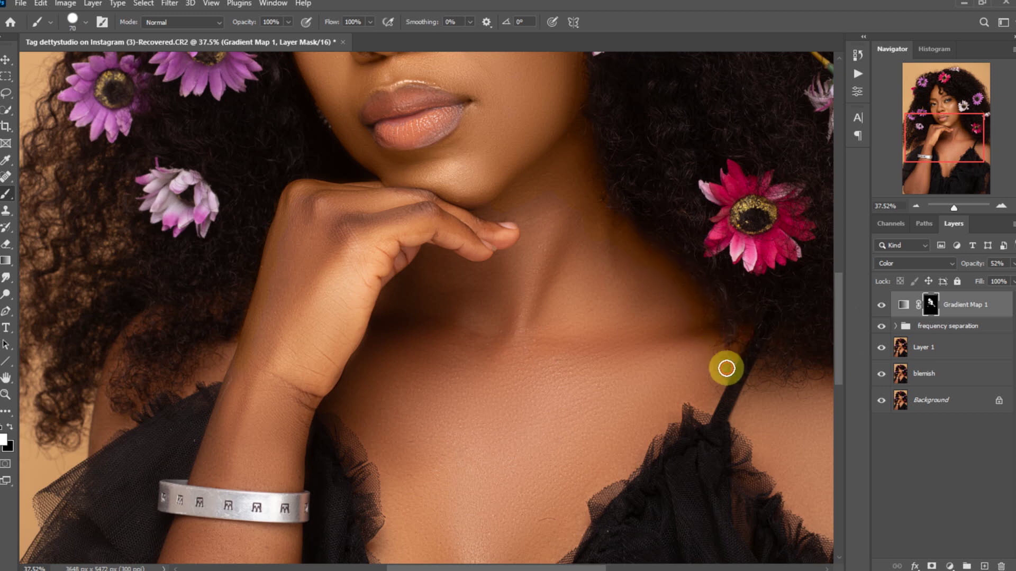
# Enlarge the brush to 150 px and paint the mask over the hand, chest and bare shoulder beside the dress strap.
pyautogui.hscroll(3, 632, 565)
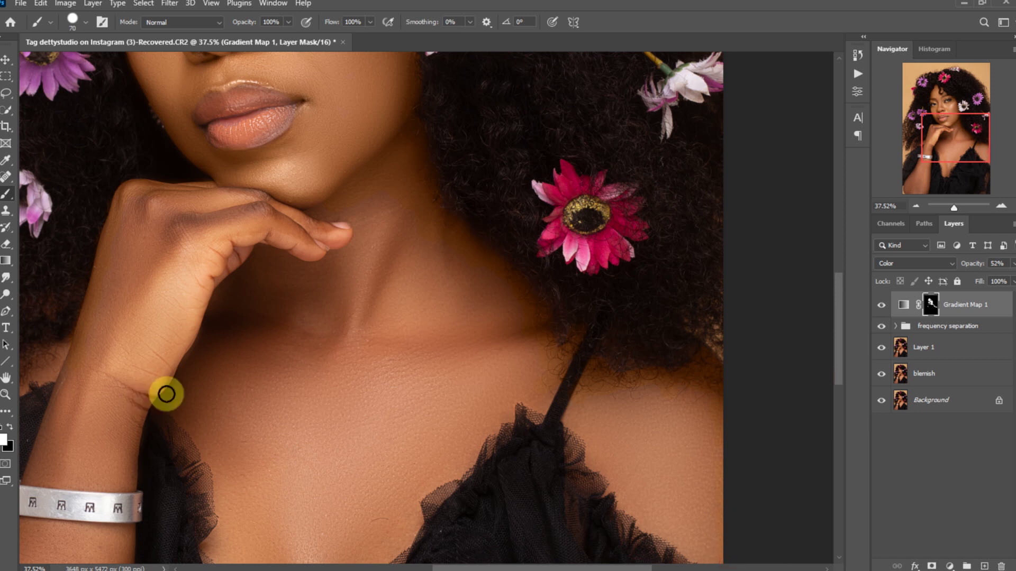
pyautogui.press(']')
pyautogui.press(']')
pyautogui.press(']')
pyautogui.press(']')
pyautogui.press(']')
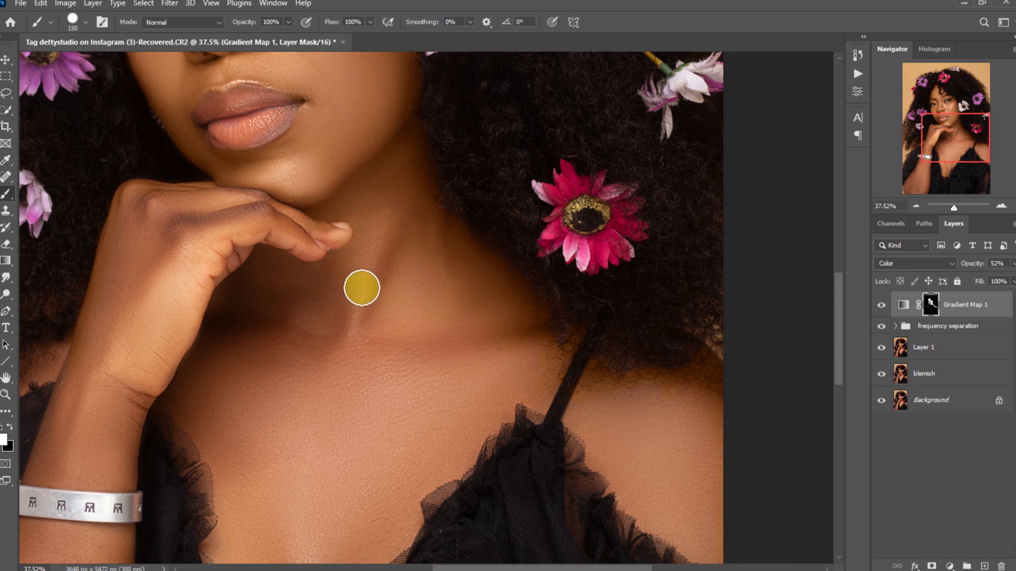
pyautogui.moveTo(155, 235)
pyautogui.mouseDown()
pyautogui.moveTo(95, 288)
pyautogui.moveTo(97, 388)
pyautogui.moveTo(302, 285)
pyautogui.mouseUp()
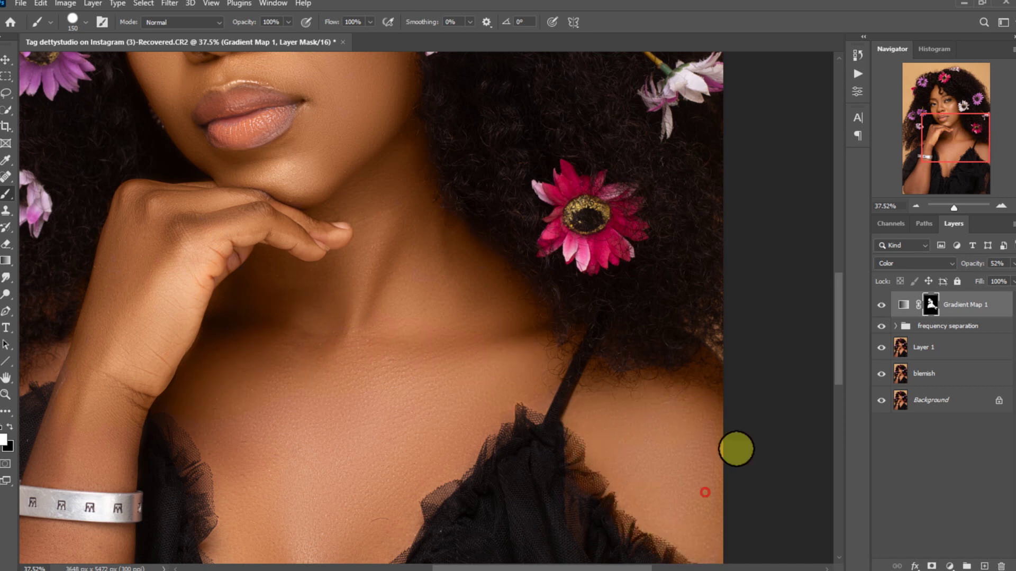
pyautogui.scroll(-3, 683, 371)
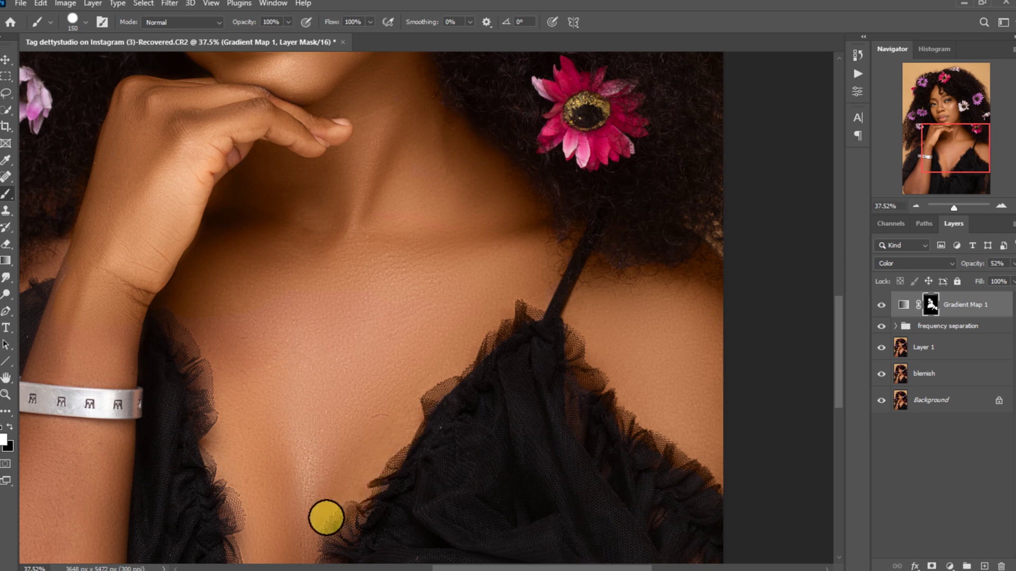
pyautogui.moveTo(837, 308); pyautogui.dragTo(843, 359)
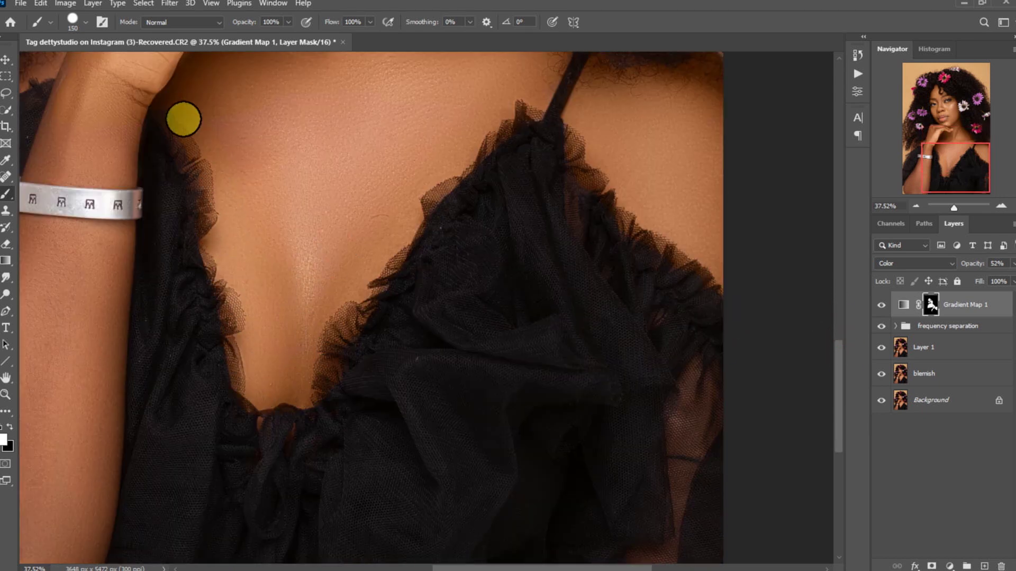
# Paint the mask along both edges of the forearm below the bracelet, reducing the brush from 100 to 70 px.
pyautogui.moveTo(567, 566); pyautogui.dragTo(493, 566)
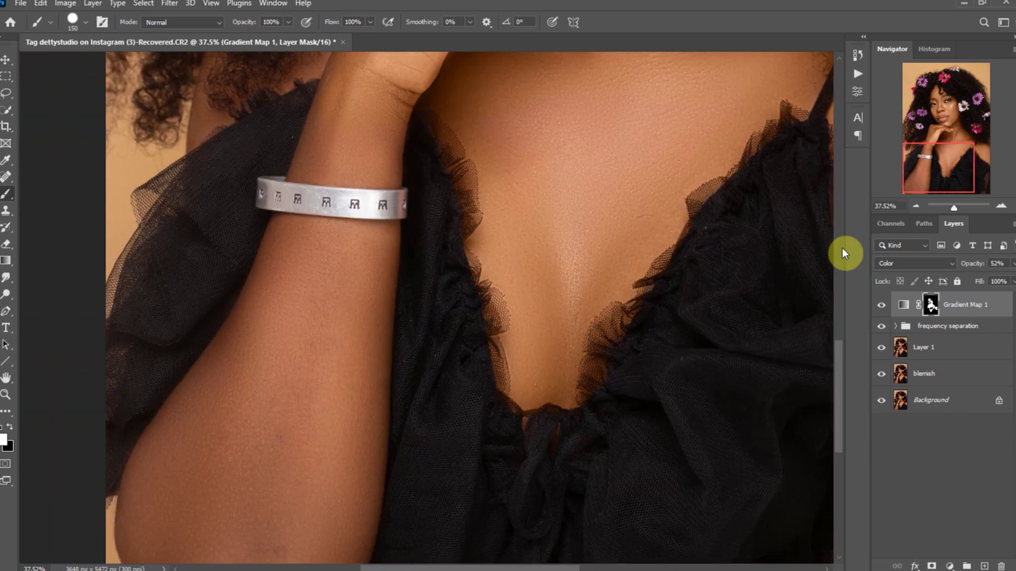
pyautogui.moveTo(838, 370); pyautogui.dragTo(839, 395)
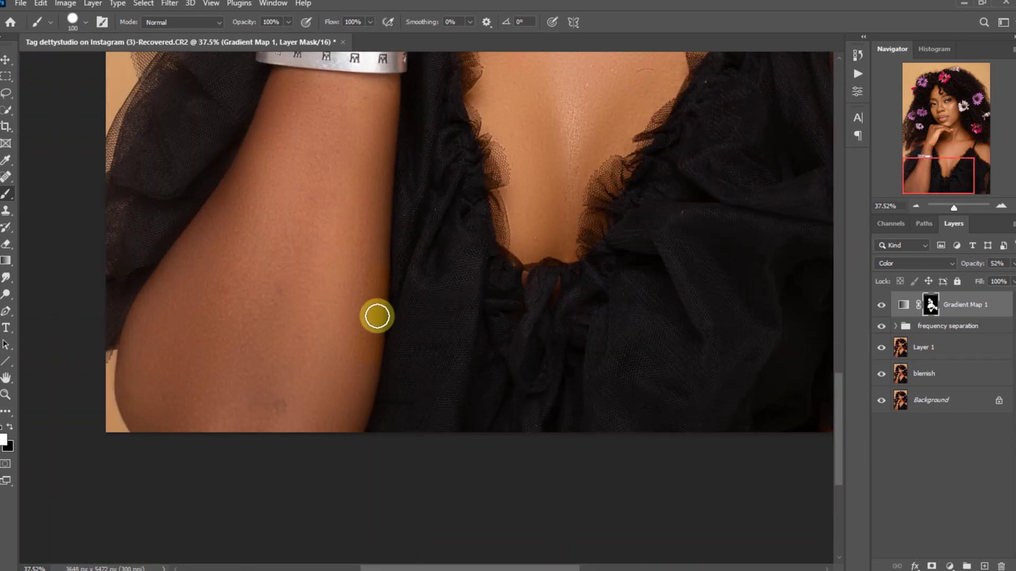
pyautogui.press('[')
pyautogui.press('[')
pyautogui.press('[')
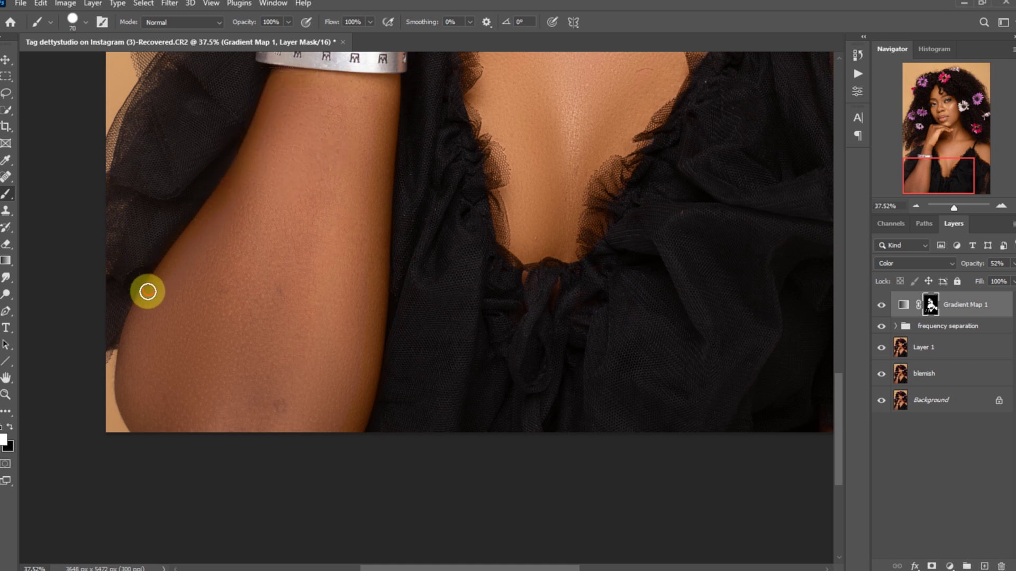
# Fill in the mask over the middle of the forearm and the elbow with a 175 px brush.
pyautogui.press(']')
pyautogui.press(']')
pyautogui.press(']')
pyautogui.press(']')
pyautogui.press(']')
pyautogui.press(']')
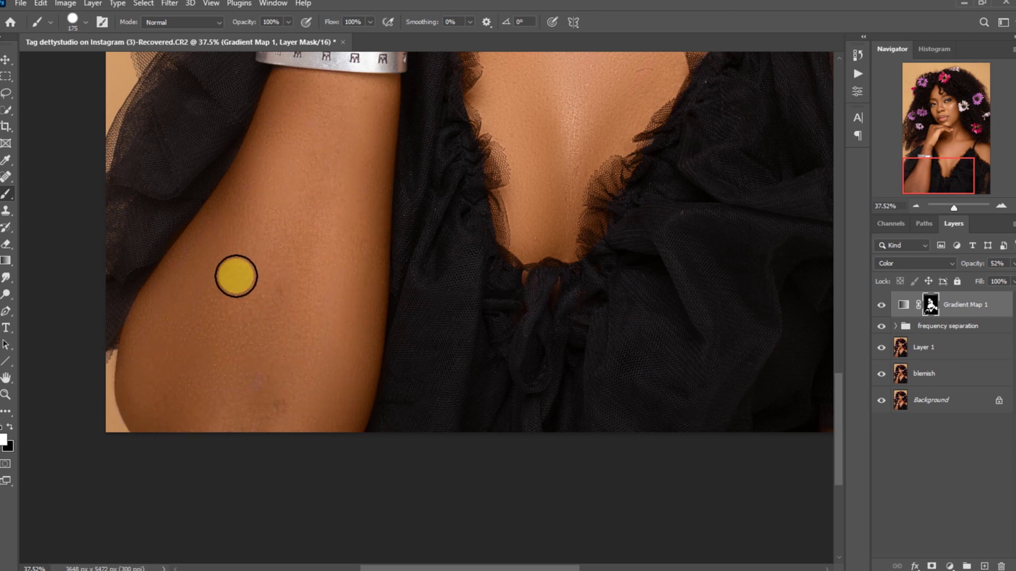
# Paint the mask over the wrist above the bracelet, using a 45 to 50 px brush for the edges and 80 px for the middle.
pyautogui.moveTo(841, 400); pyautogui.dragTo(838, 326)
pyautogui.press('[')
pyautogui.press('[')
pyautogui.press('[')
pyautogui.press('[')
pyautogui.press('[')
pyautogui.press('[')
pyautogui.press('[')
pyautogui.press('[')
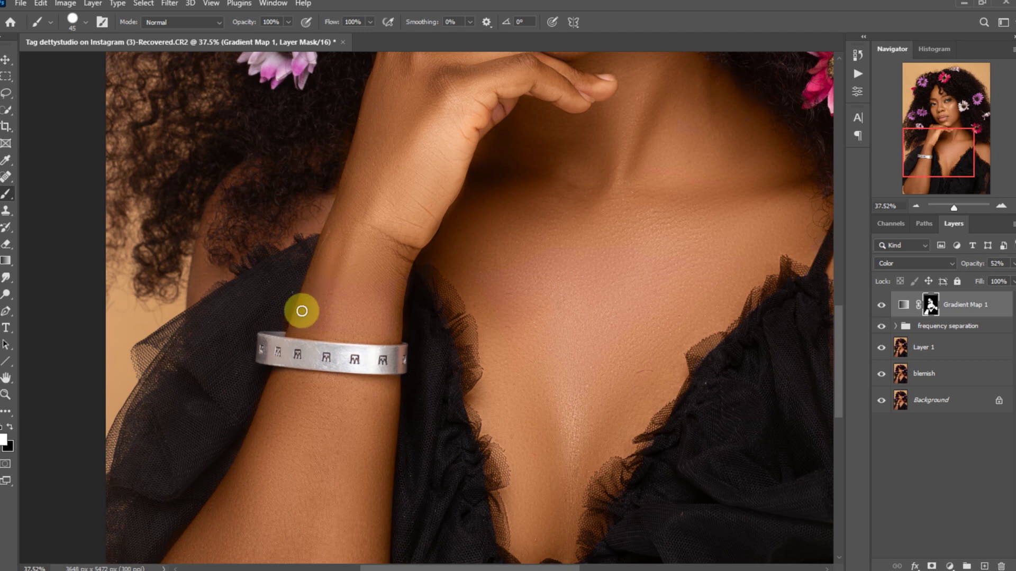
pyautogui.press('x')
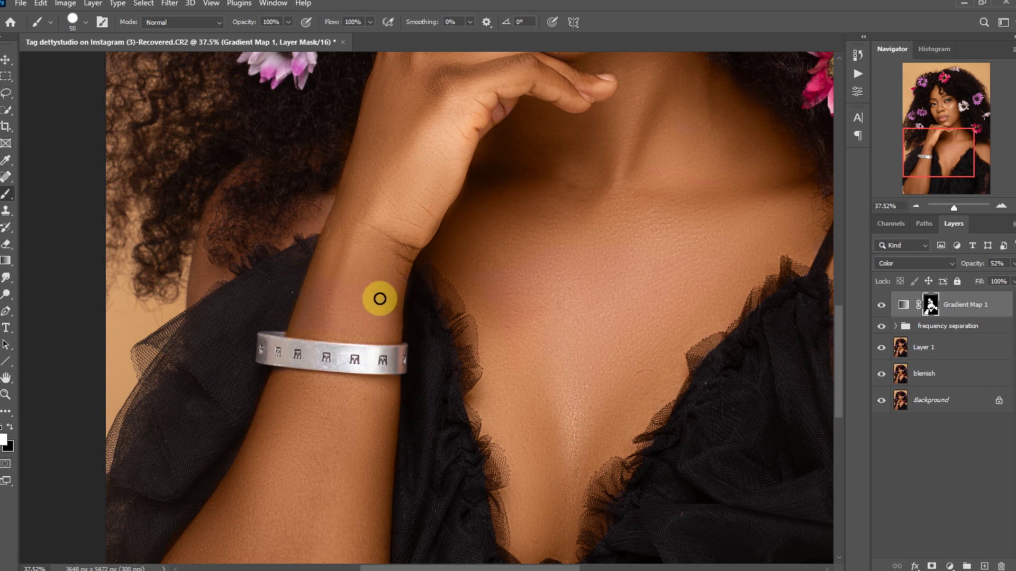
pyautogui.press(']')
pyautogui.press(']')
pyautogui.press(']')
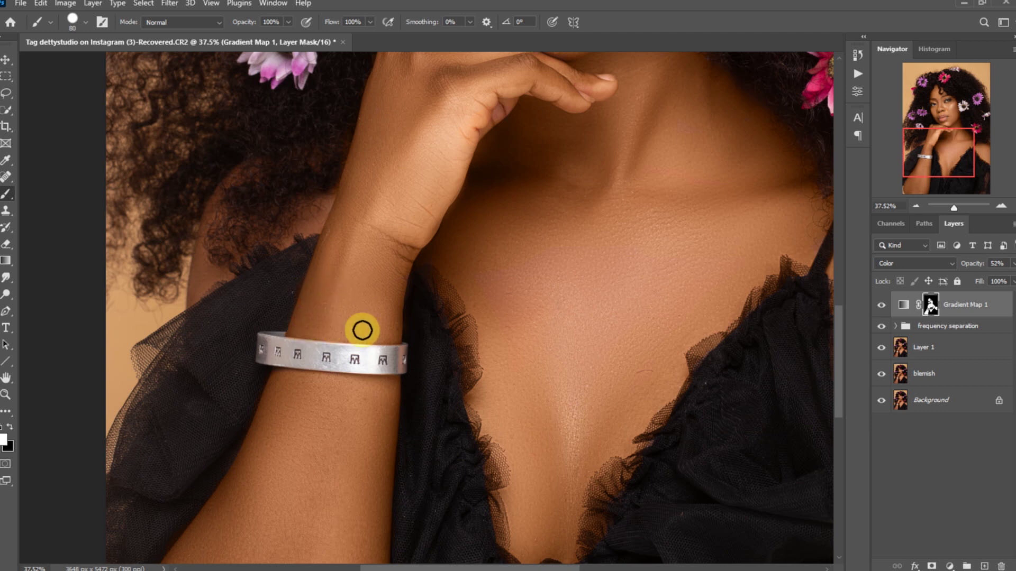
# Paint the shoulder behind the hair into the mask in white with the 80 px brush, and set the Gradient Map layer's opacity to 50%.
pyautogui.click(303, 320)
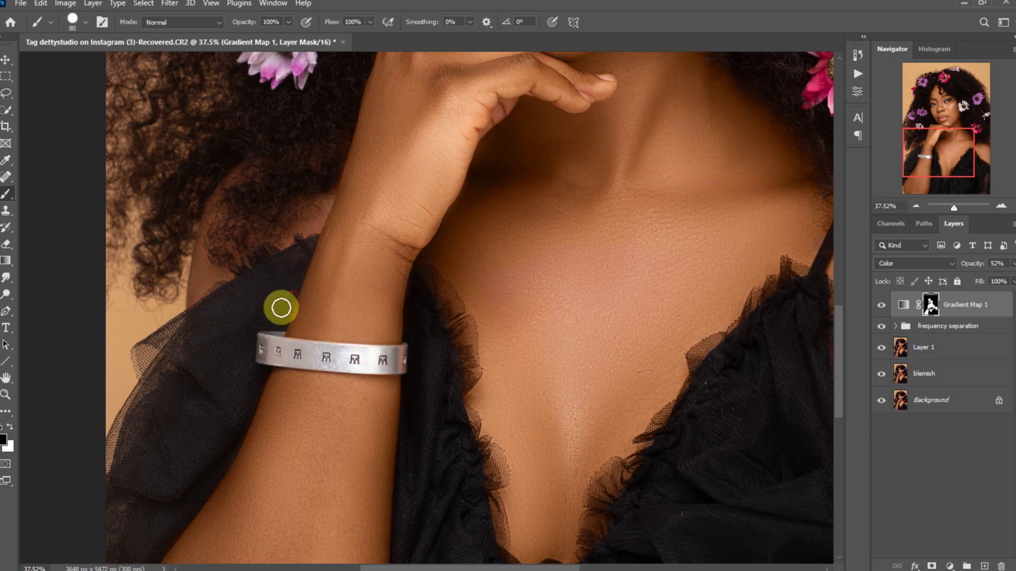
pyautogui.press('x')
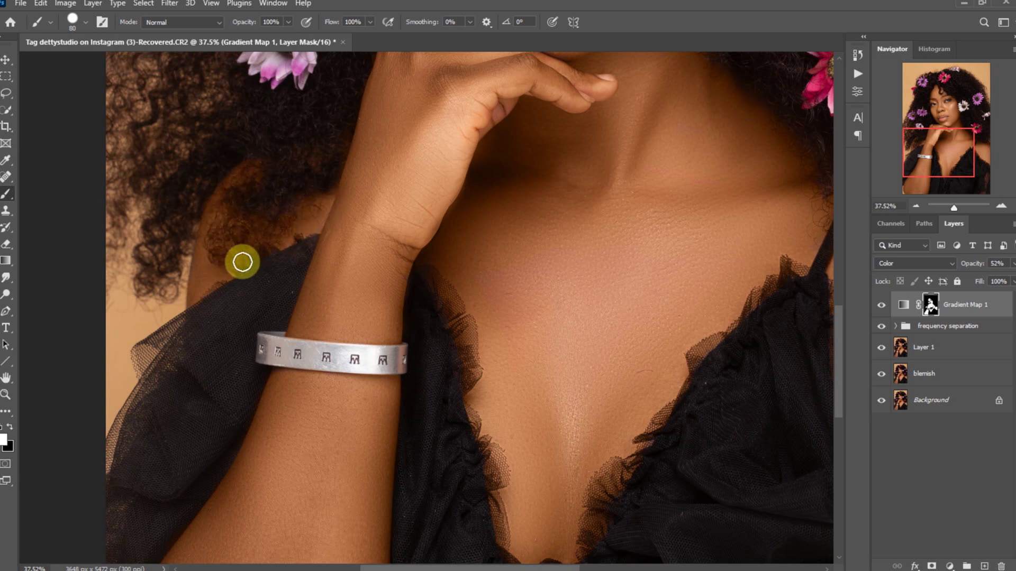
pyautogui.hotkey('ctrl', '0')
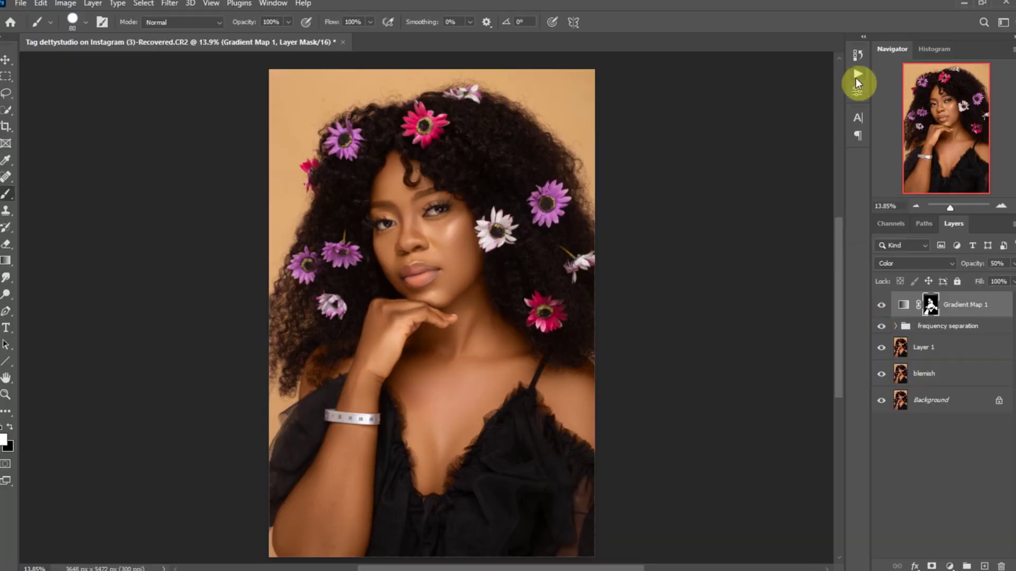
# Run the recorded "dodge and burn" action and expand the layer group it creates.
pyautogui.click(858, 82)
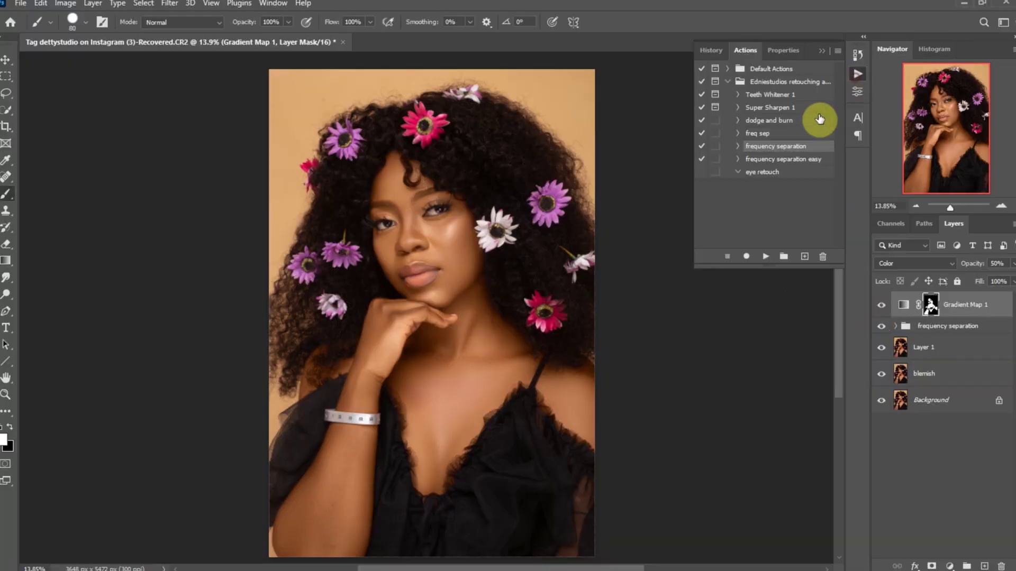
pyautogui.click(765, 259)
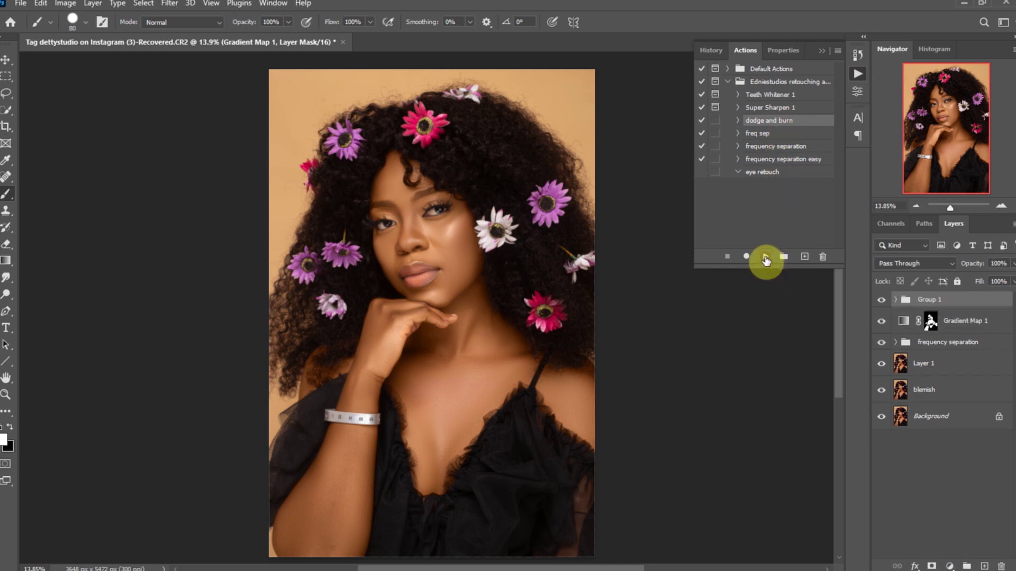
pyautogui.click(896, 300)
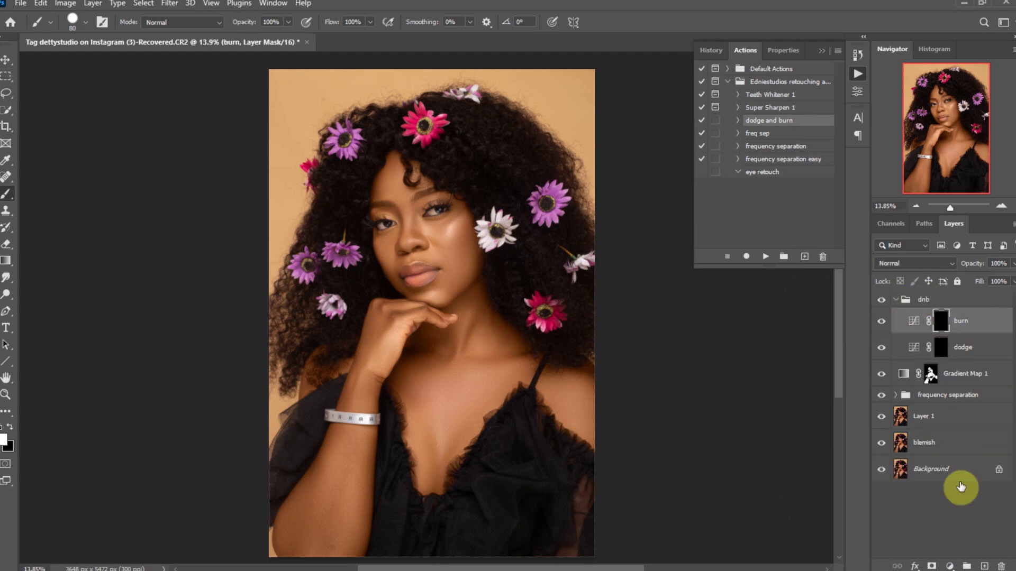
# Add a Black & White adjustment layer above the burn layer and set its Reds to -52.
pyautogui.click(956, 567)
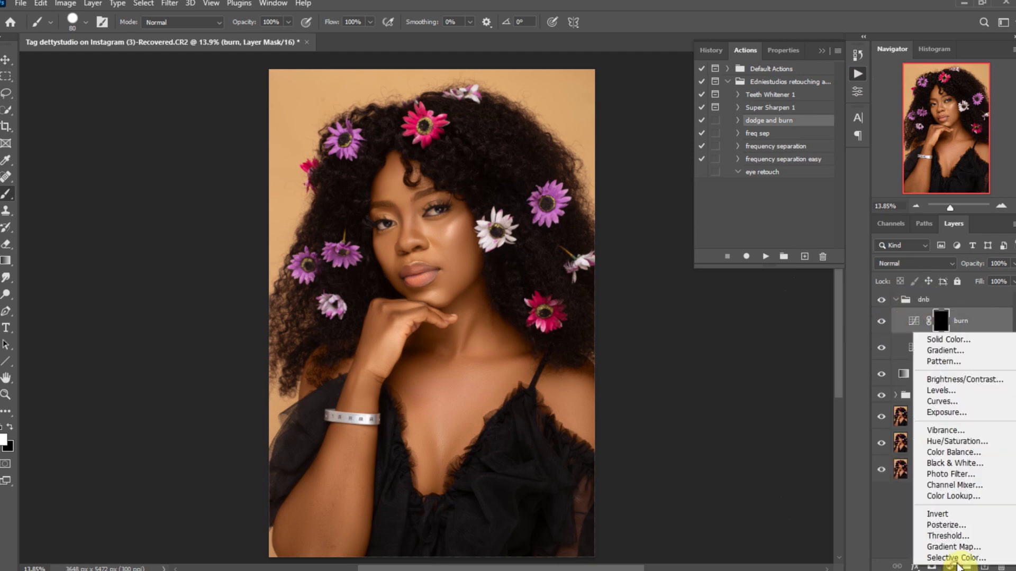
pyautogui.click(964, 464)
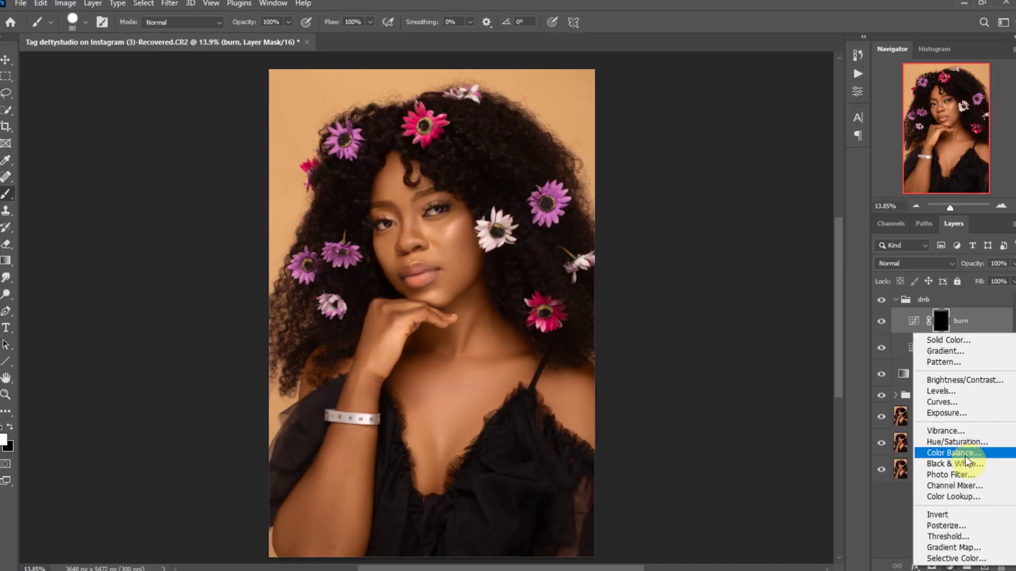
pyautogui.click(965, 464)
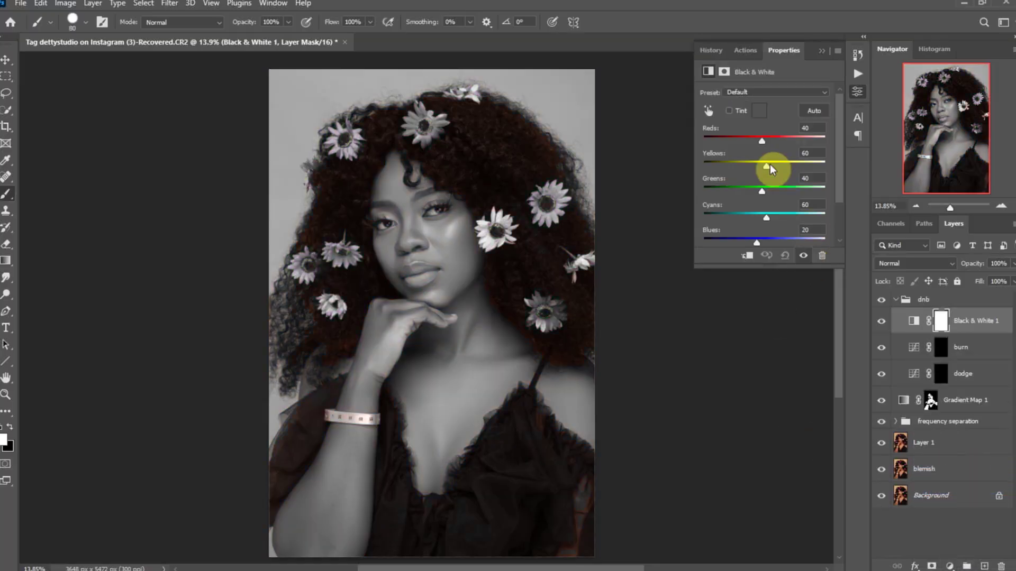
pyautogui.moveTo(762, 145); pyautogui.dragTo(746, 142)
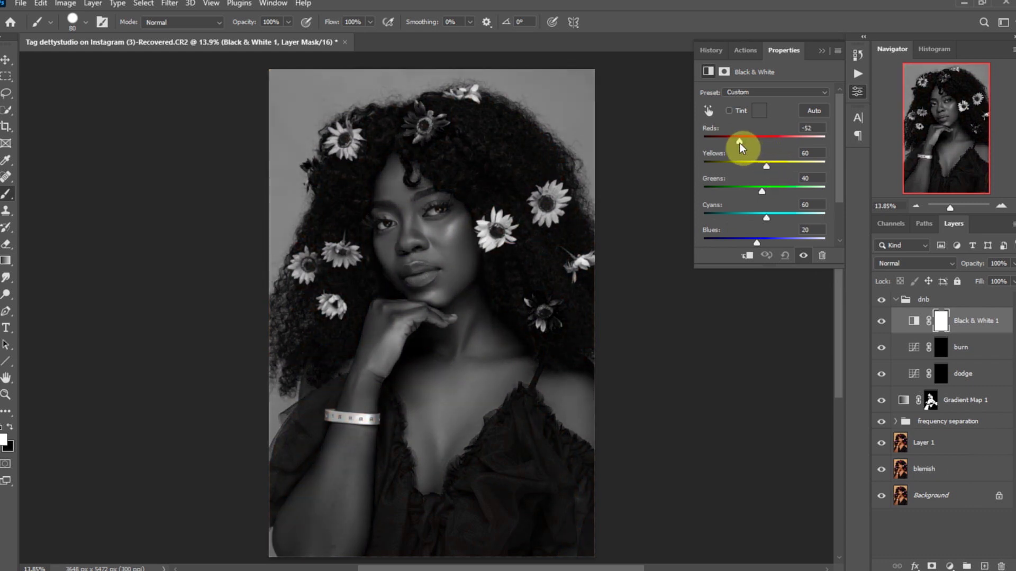
# Paint the burn mask along the shaded cheek and jaw with a soft 10% opacity brush up to 250 px, and check the result in colour.
pyautogui.click(942, 353)
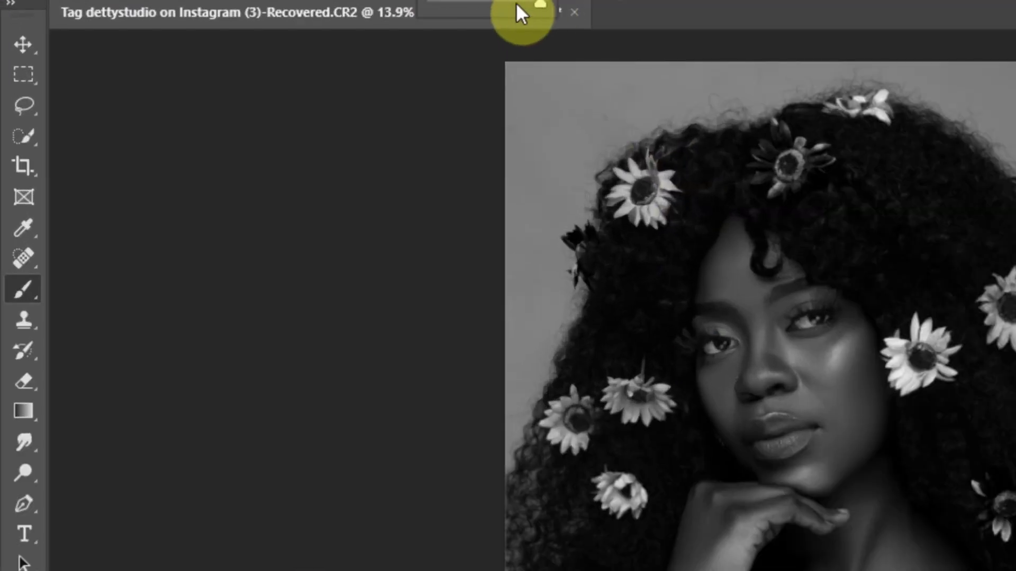
pyautogui.click(512, 0)
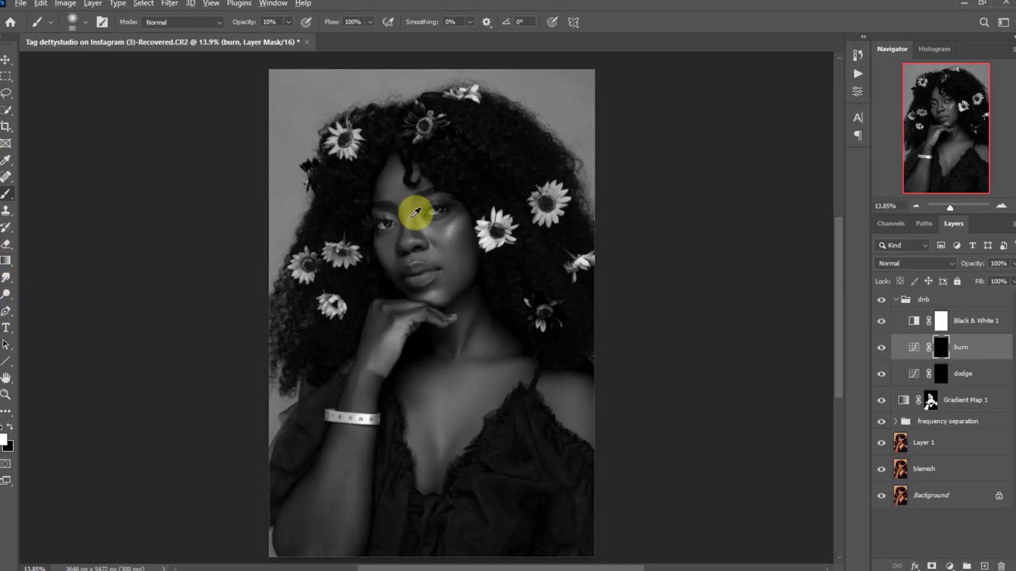
pyautogui.scroll(5, 414, 211)
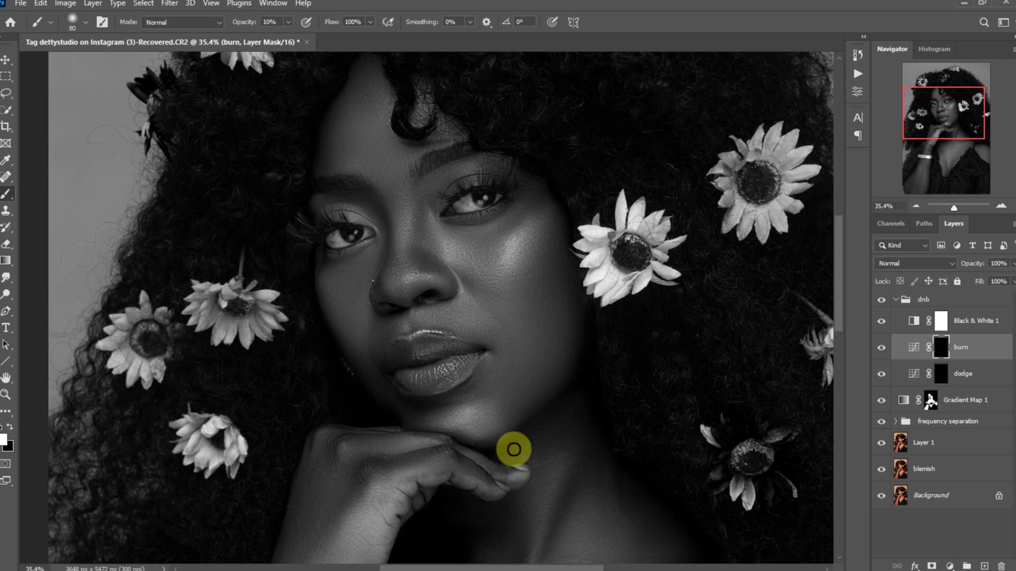
pyautogui.press(']')
pyautogui.press(']')
pyautogui.press(']')
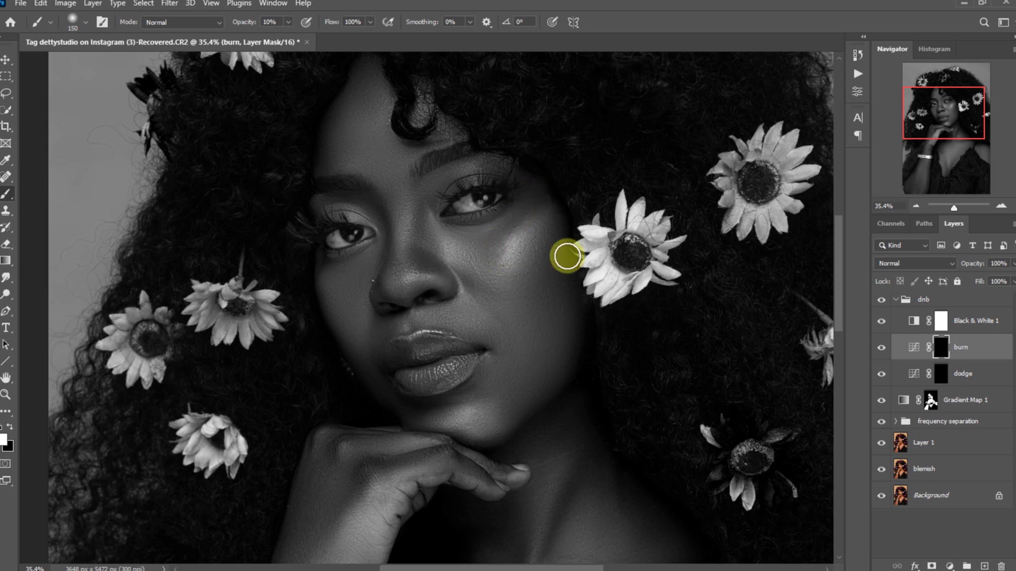
pyautogui.press(']')
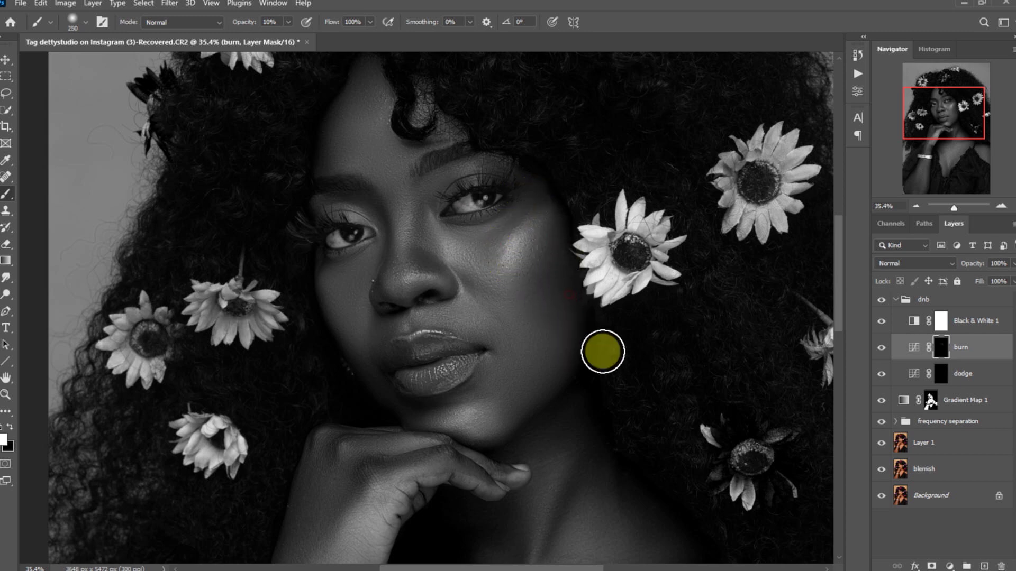
pyautogui.click(881, 322)
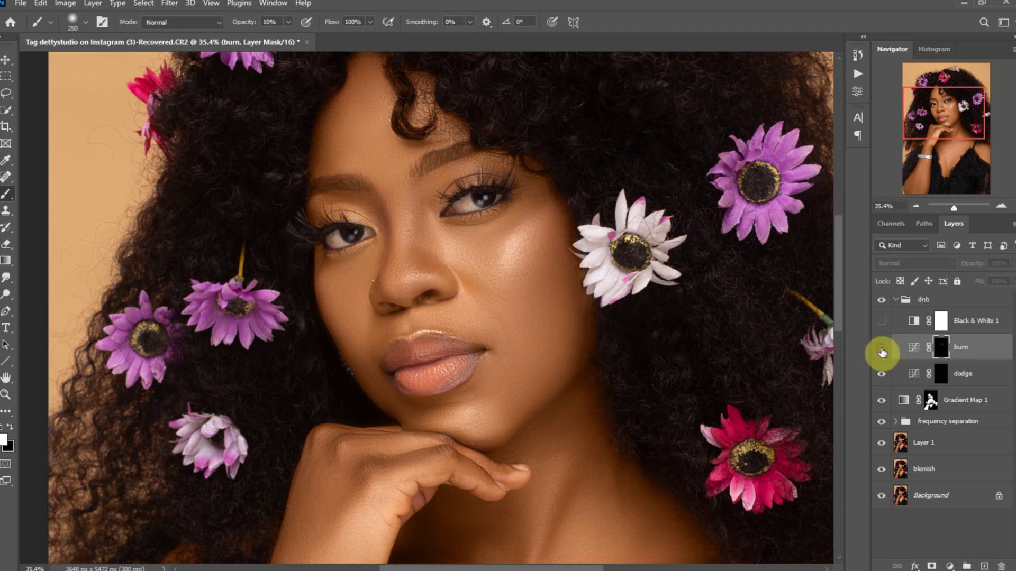
pyautogui.click(881, 322)
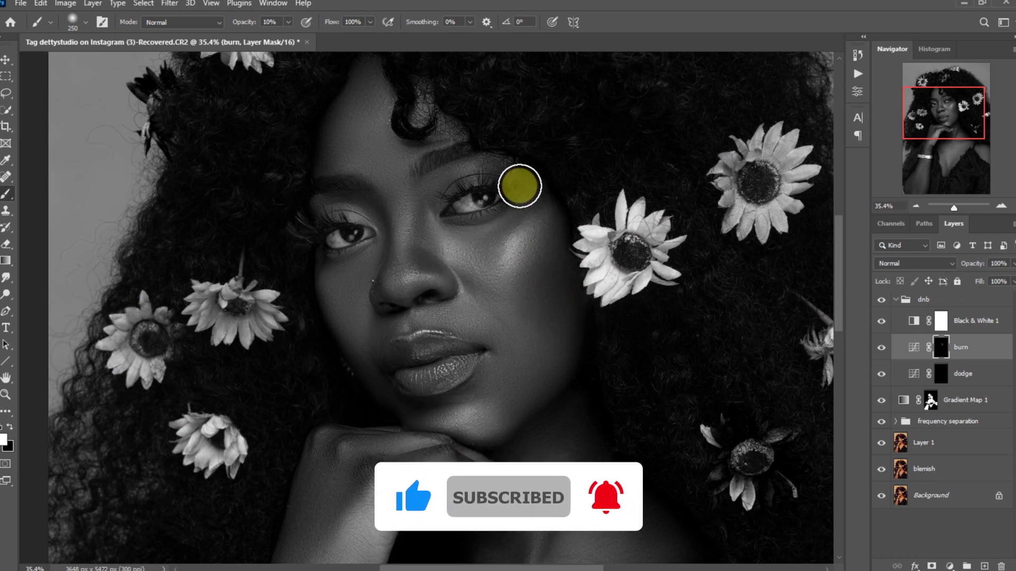
# Burn the eye area and side of the nose with a 125 px brush, and the forehead's hairline with a 200 px brush.
pyautogui.press('[')
pyautogui.press('[')
pyautogui.press('[')
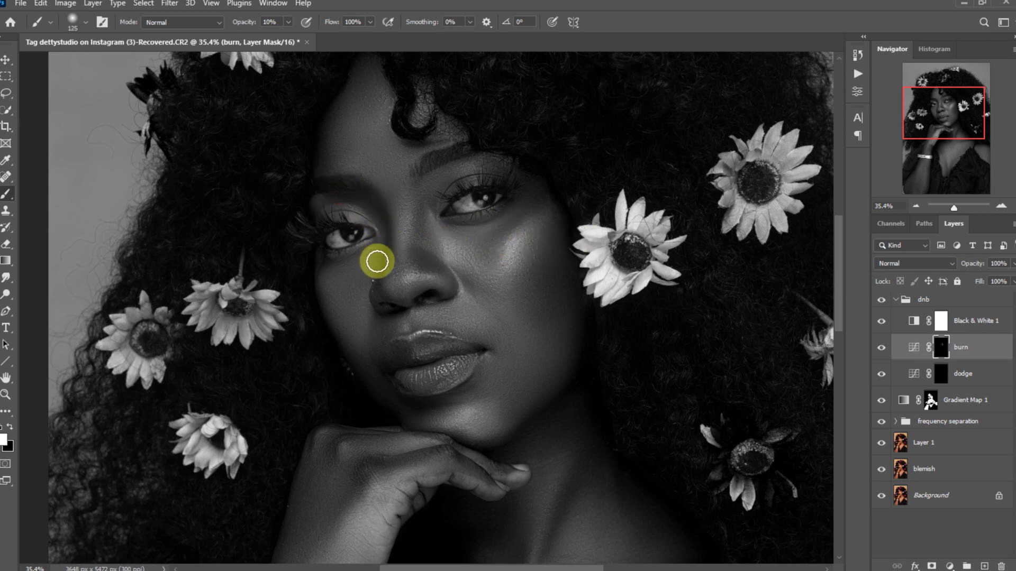
pyautogui.press(']')
pyautogui.press(']')
pyautogui.press(']')
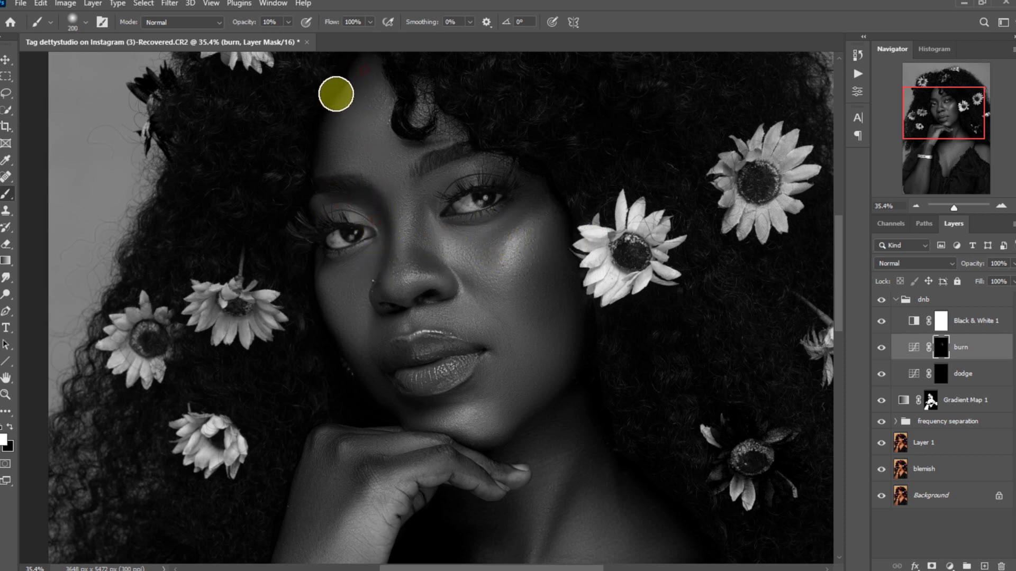
# Check the burn in colour, soften it beside the nose by painting black at 10% opacity, and restore the black-and-white view.
pyautogui.click(881, 321)
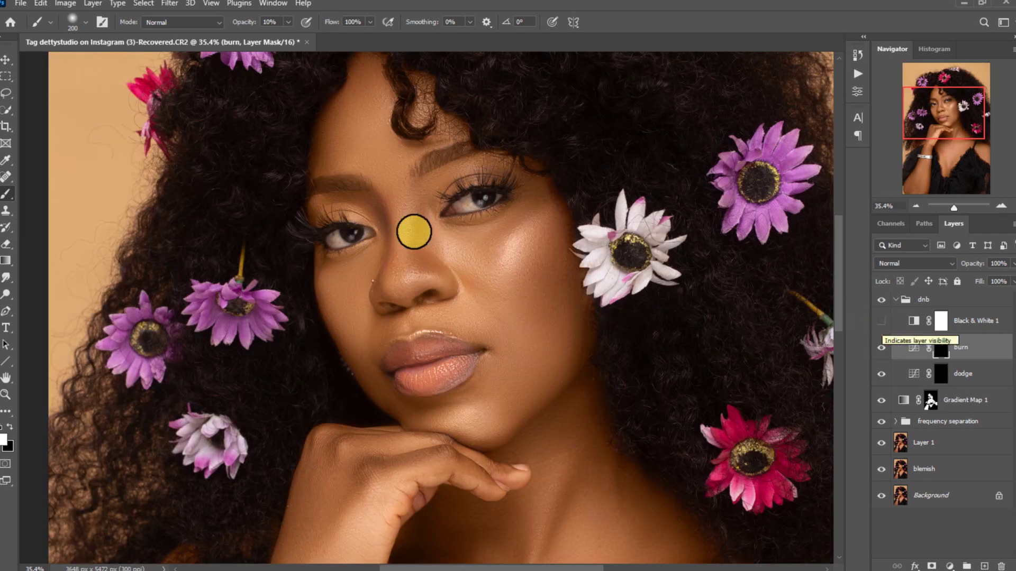
pyautogui.press('x')
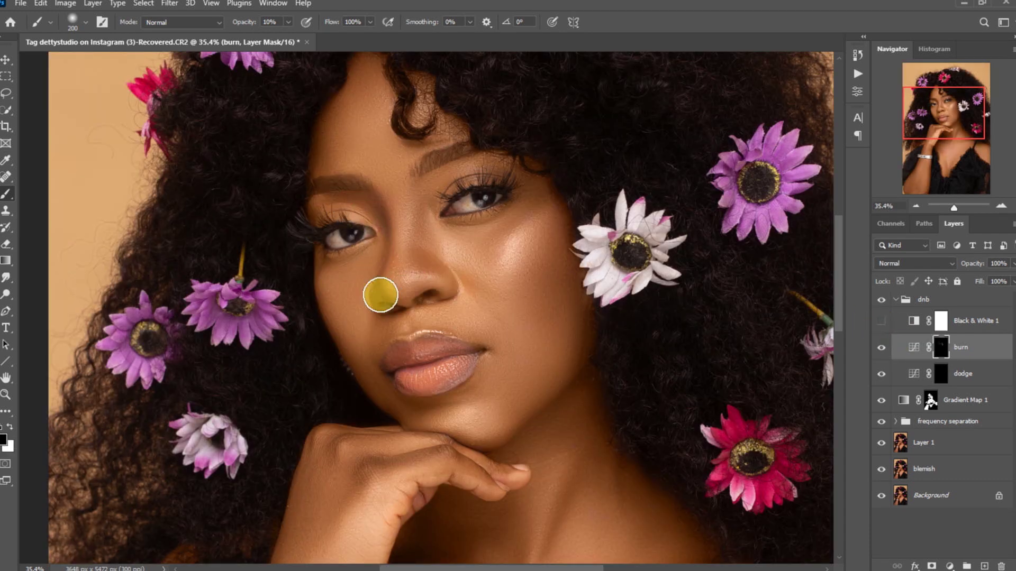
pyautogui.click(881, 321)
pyautogui.press('x')
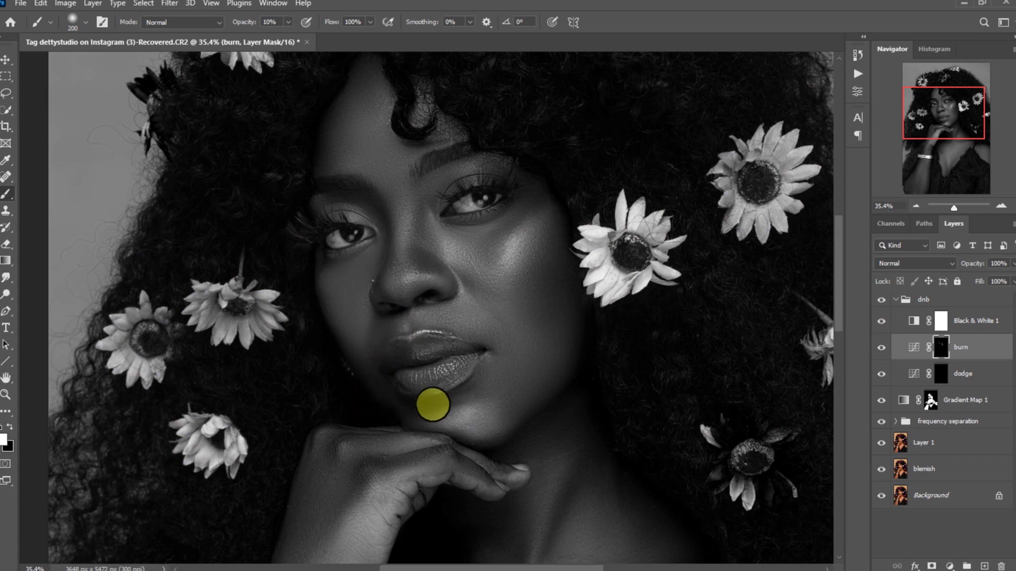
# Burn the edges of the hand, wrist and forearm with the 200 px brush, and review the whole portrait in colour.
pyautogui.scroll(-3, 632, 290)
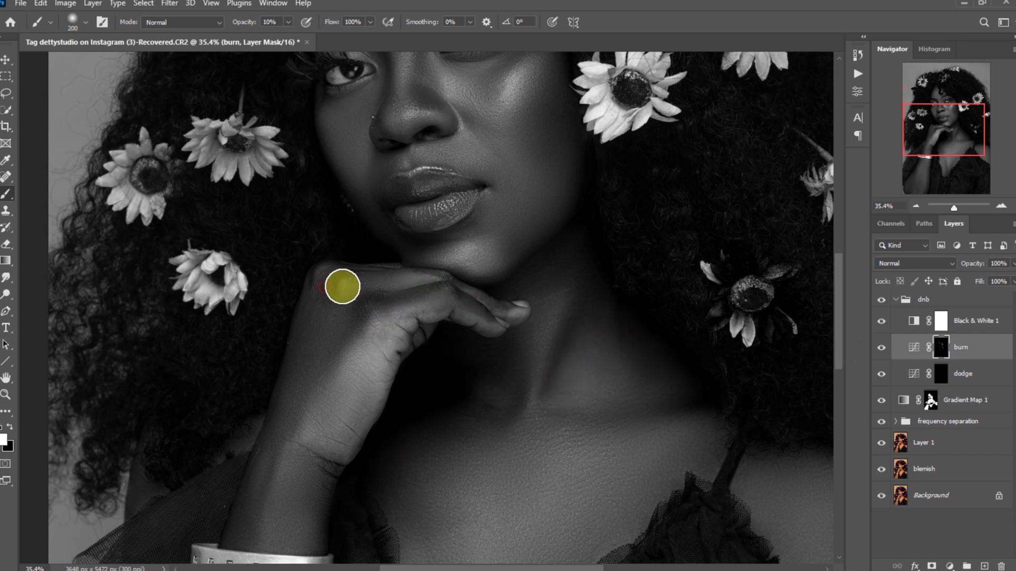
pyautogui.scroll(-3, 818, 297)
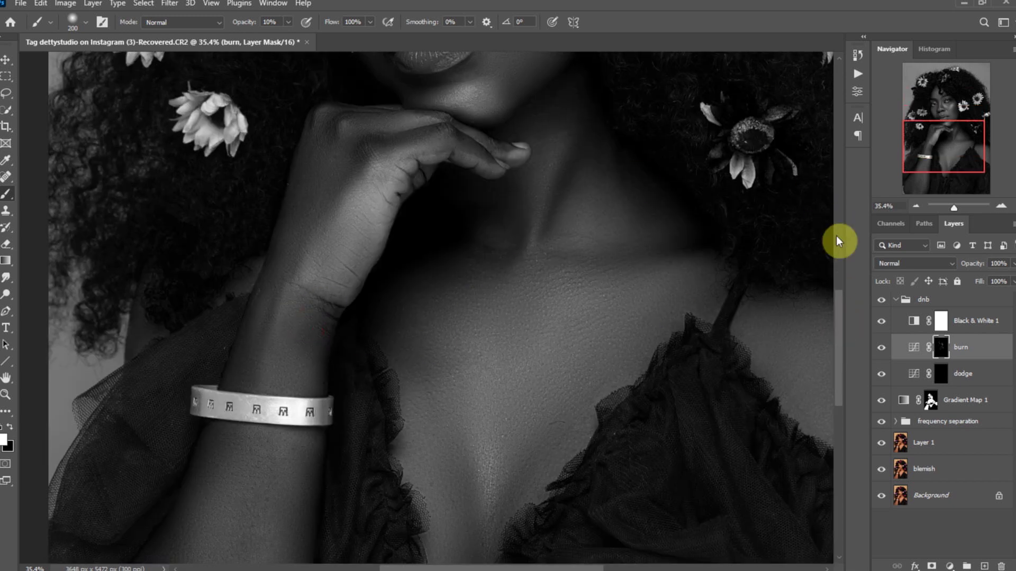
pyautogui.scroll(-3, 838, 304)
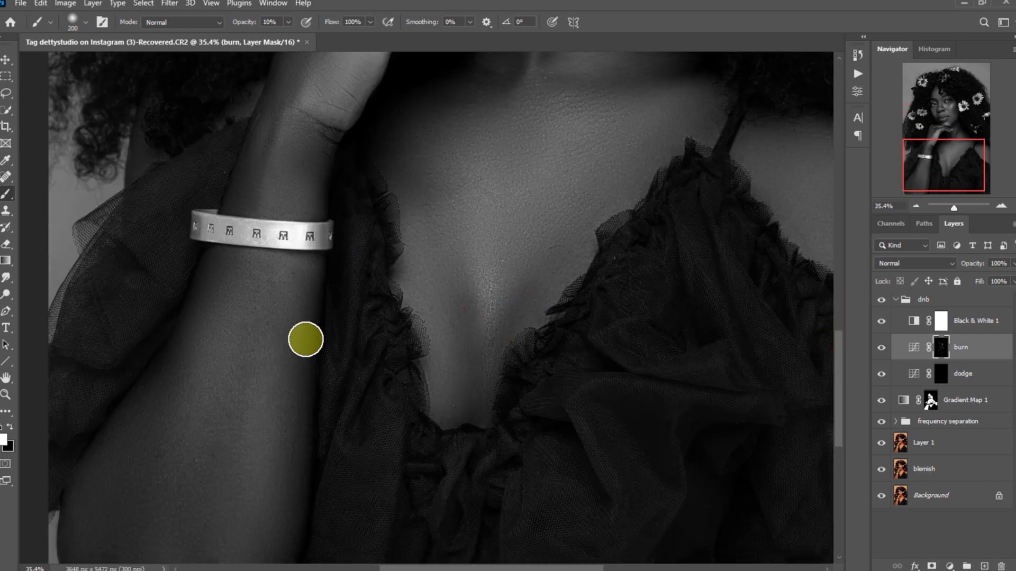
pyautogui.moveTo(841, 361); pyautogui.dragTo(817, 242)
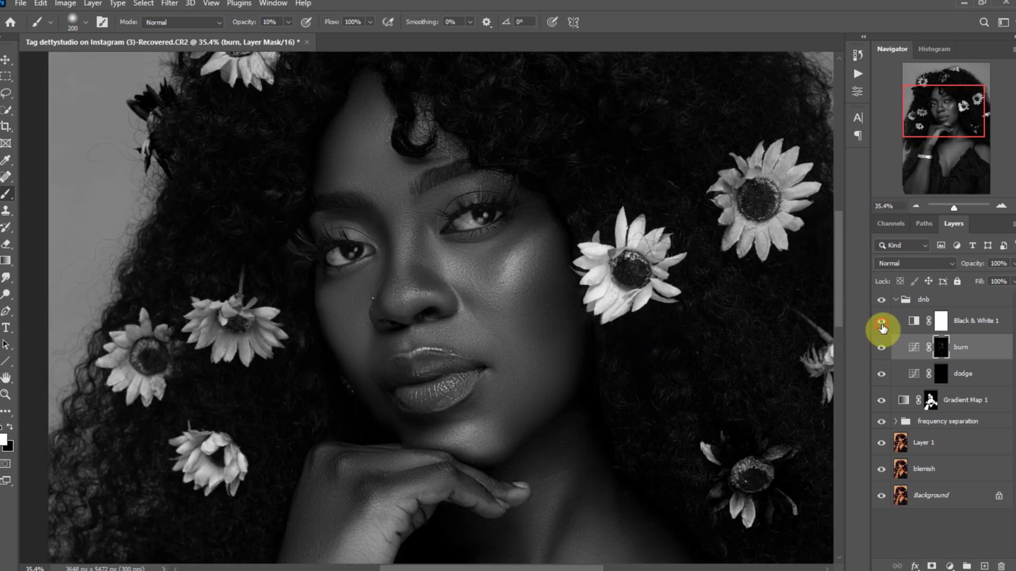
pyautogui.click(881, 321)
pyautogui.hotkey('ctrl', '0')
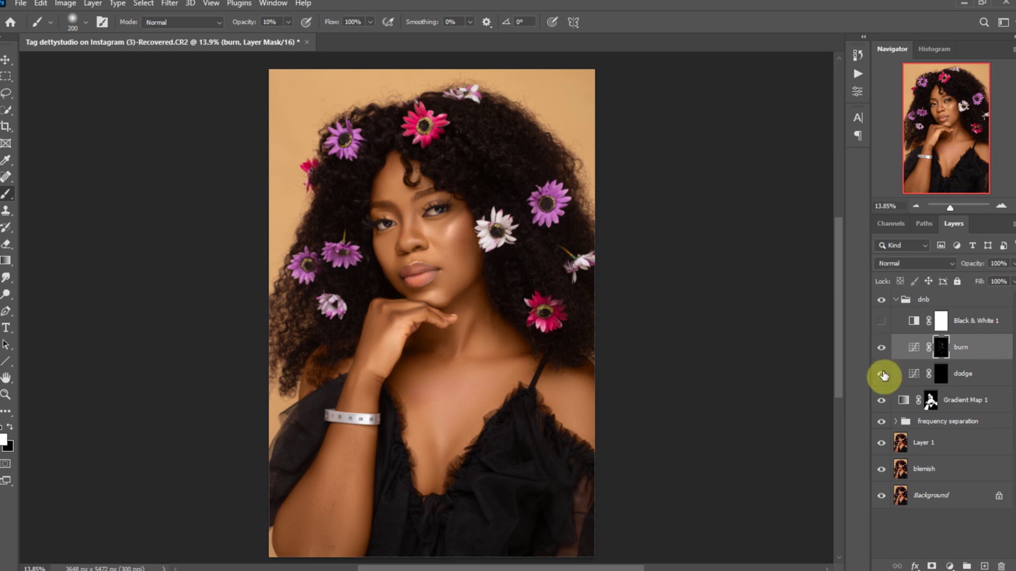
# Paint the dodge mask over the bright cheek, lower lip and chin with a 150 px brush at 10% opacity in black-and-white view.
pyautogui.click(940, 375)
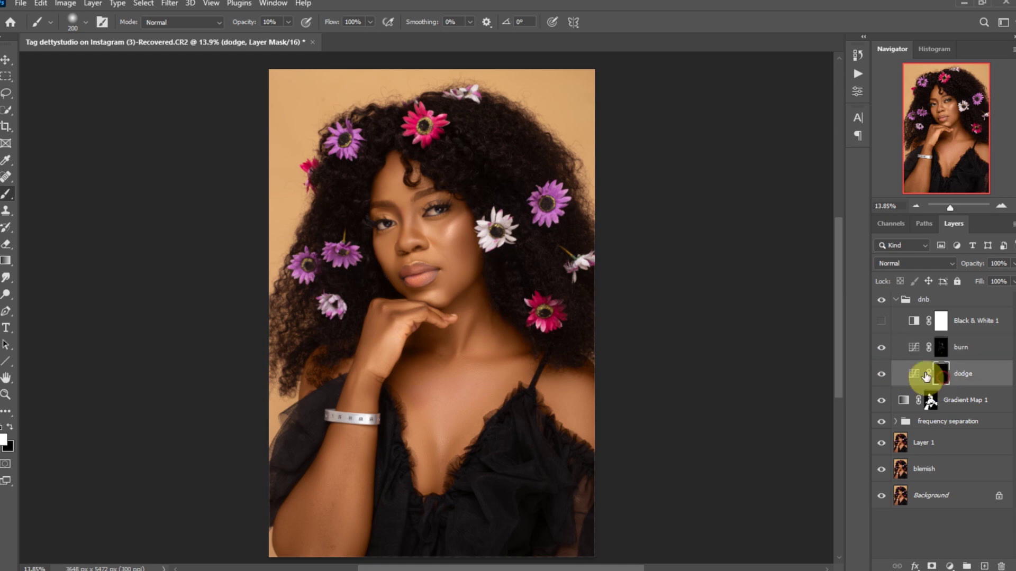
pyautogui.click(881, 322)
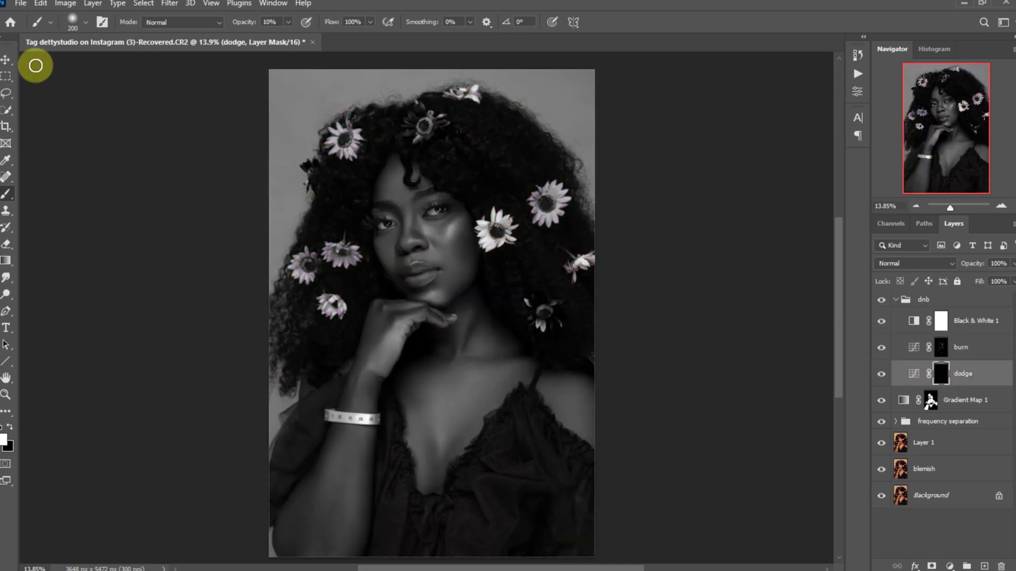
pyautogui.scroll(2, 405, 201)
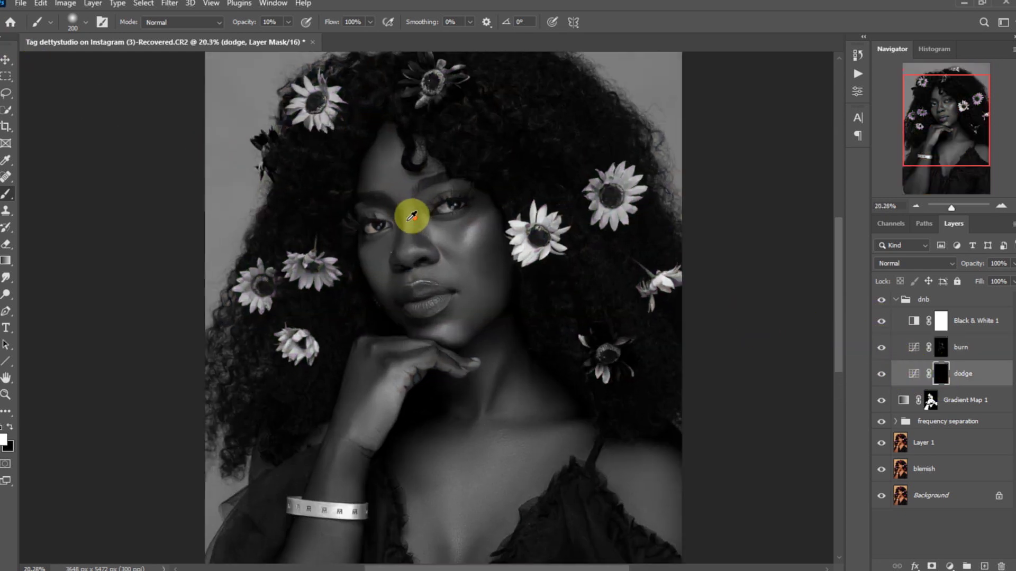
pyautogui.scroll(-2, 412, 214)
pyautogui.scroll(2, 412, 217)
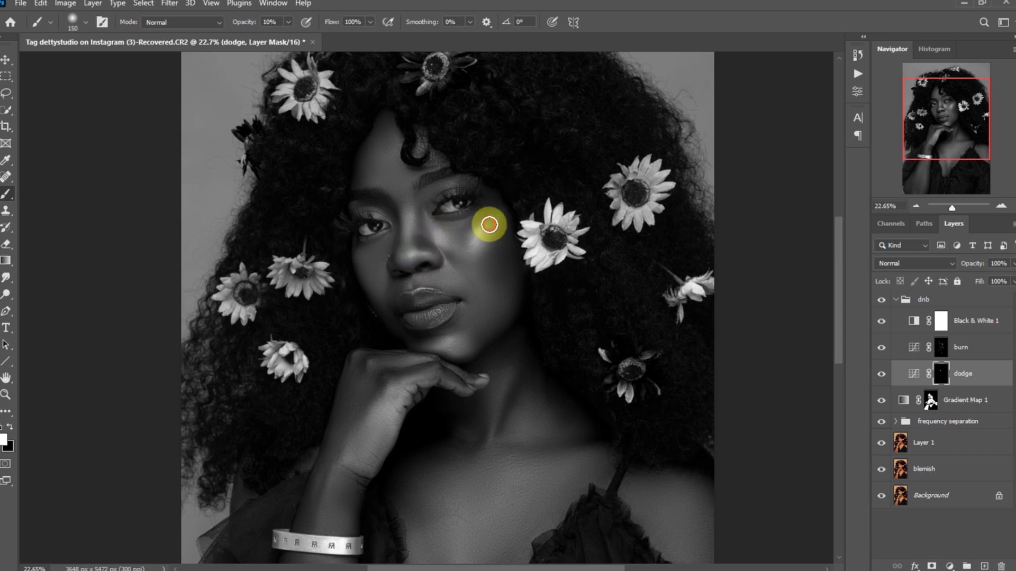
pyautogui.moveTo(489, 224); pyautogui.dragTo(453, 268)
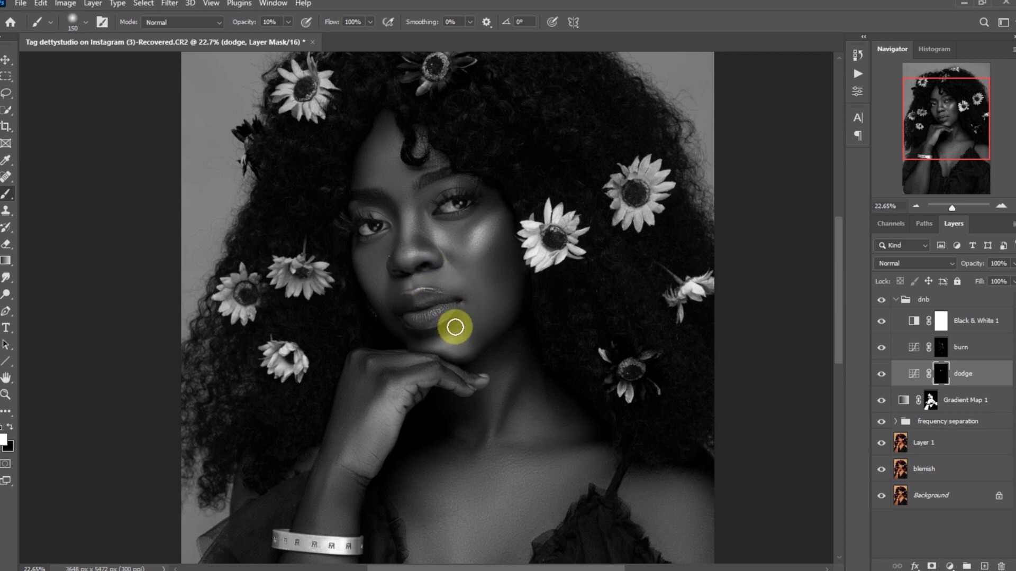
pyautogui.moveTo(420, 317); pyautogui.dragTo(454, 345)
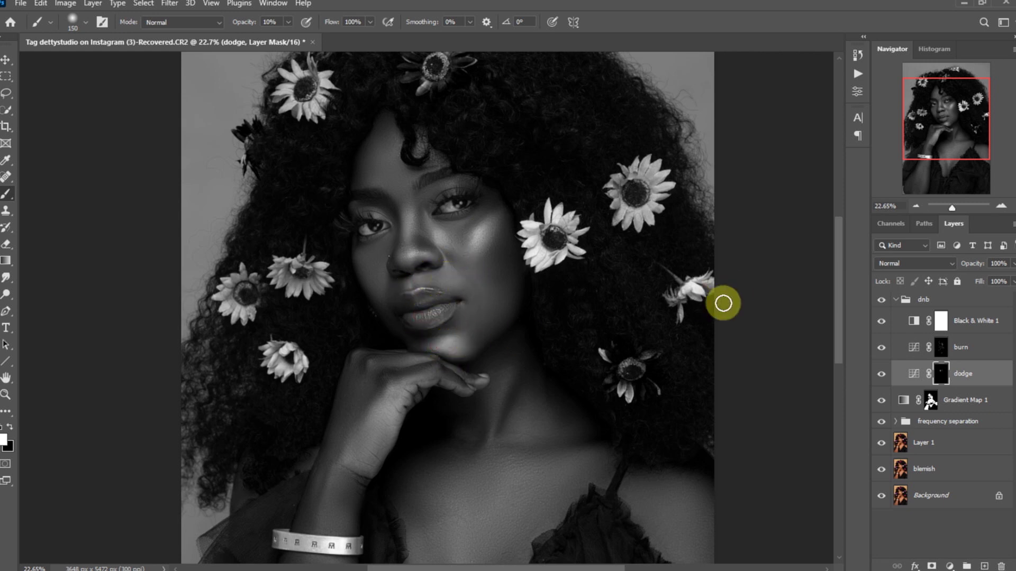
# Compare the portrait in colour with and without the dnb group, leaving the group visible.
pyautogui.click(881, 322)
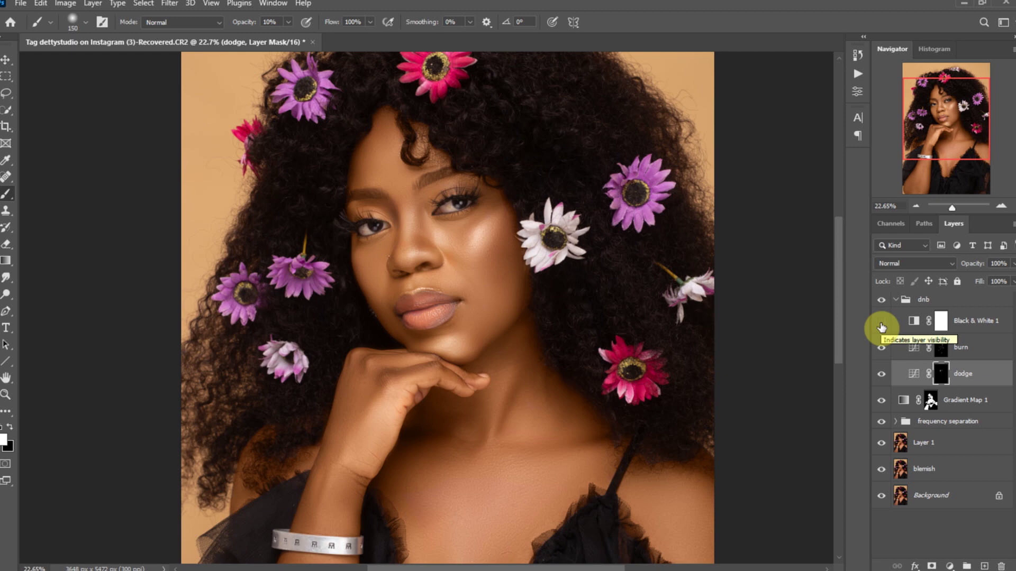
pyautogui.click(880, 300)
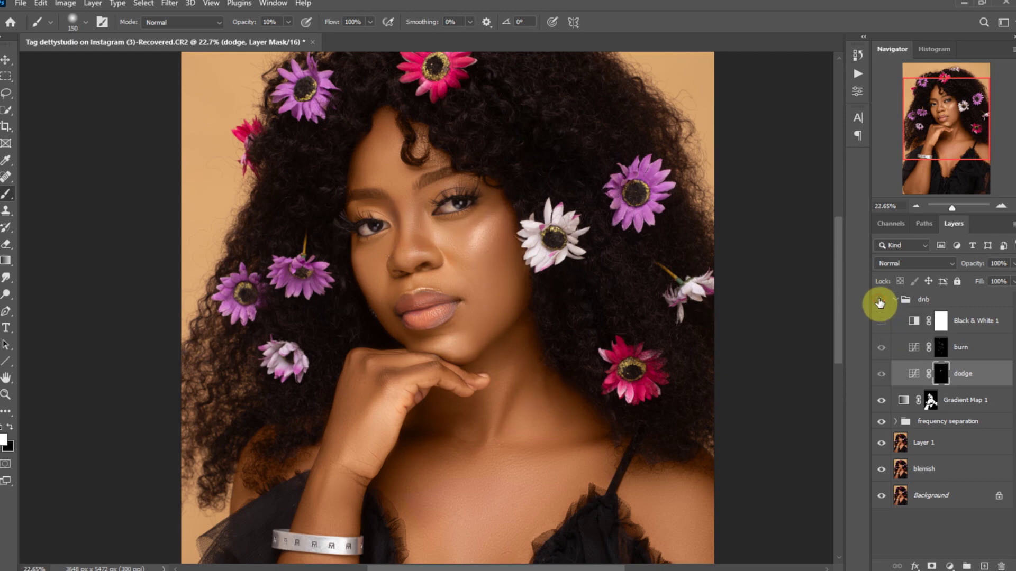
pyautogui.click(880, 300)
pyautogui.click(880, 301)
pyautogui.click(880, 301)
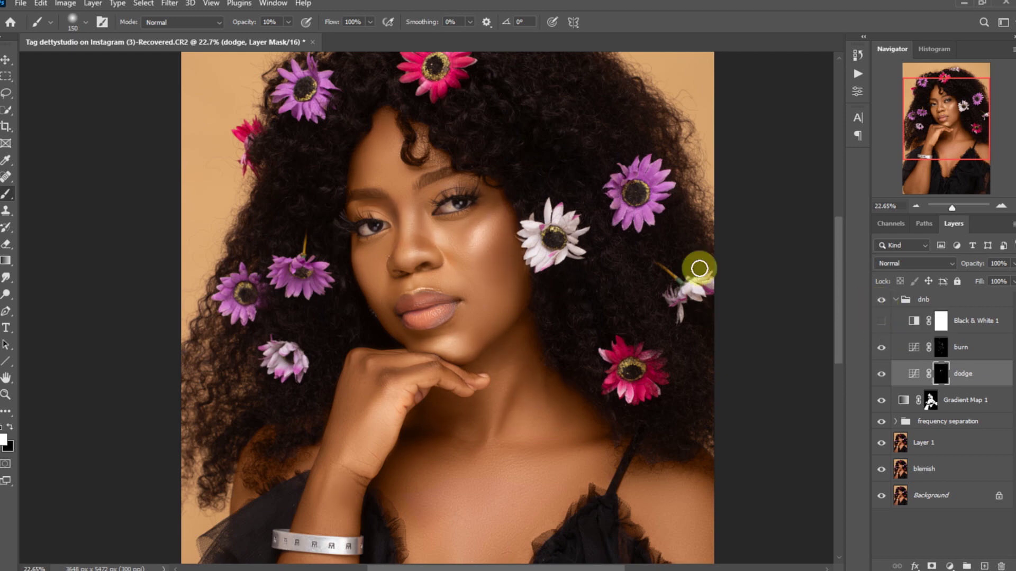
# Return to the black-and-white view and dodge the centre of the forehead with a 300 px brush.
pyautogui.click(881, 320)
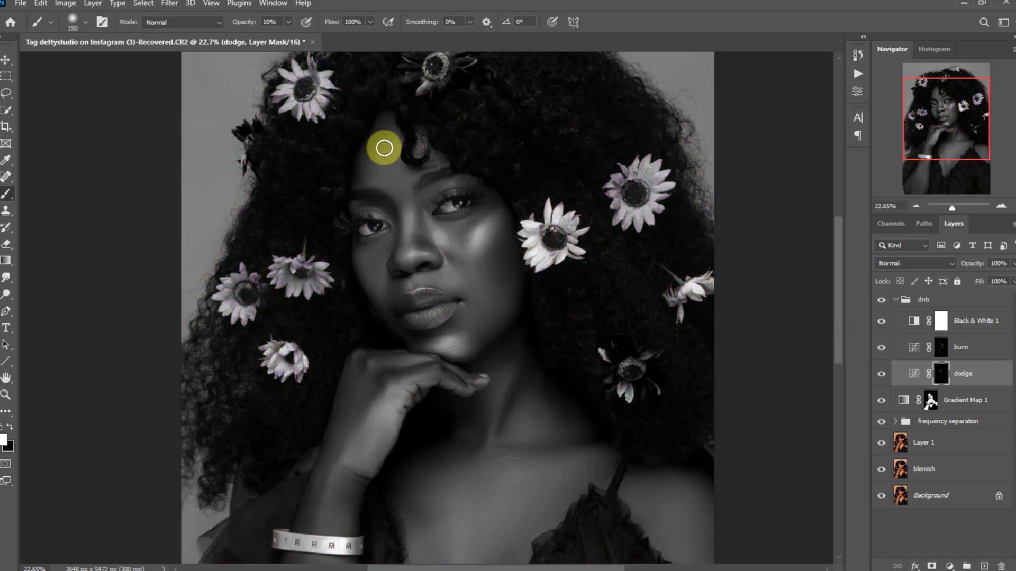
pyautogui.press(']')
pyautogui.press(']')
pyautogui.press(']')
pyautogui.press(']')
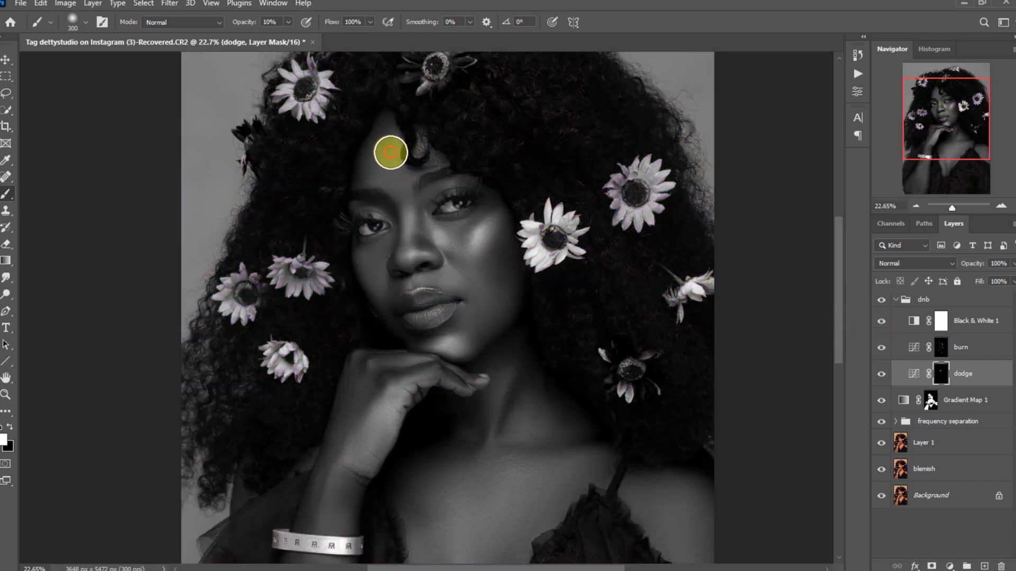
pyautogui.moveTo(391, 153)
pyautogui.mouseDown()
pyautogui.moveTo(381, 187)
pyautogui.moveTo(417, 144)
pyautogui.moveTo(386, 160)
pyautogui.mouseUp()
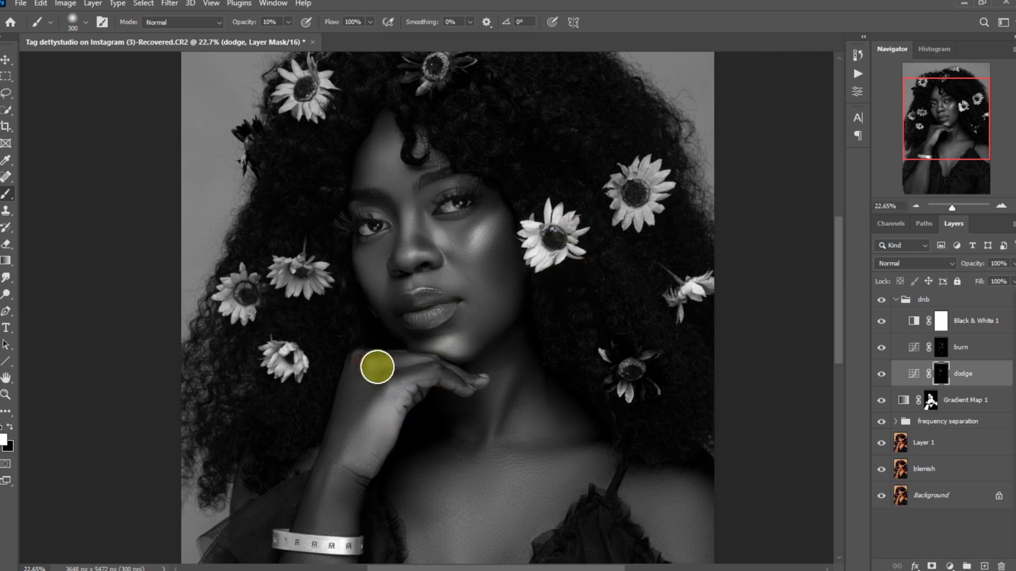
# Dodge the chest and arm on the dodge mask with the brush enlarged to 600 px.
pyautogui.moveTo(839, 319); pyautogui.dragTo(841, 379)
pyautogui.press(']')
pyautogui.press(']')
pyautogui.press(']')
pyautogui.press(']')
pyautogui.press(']')
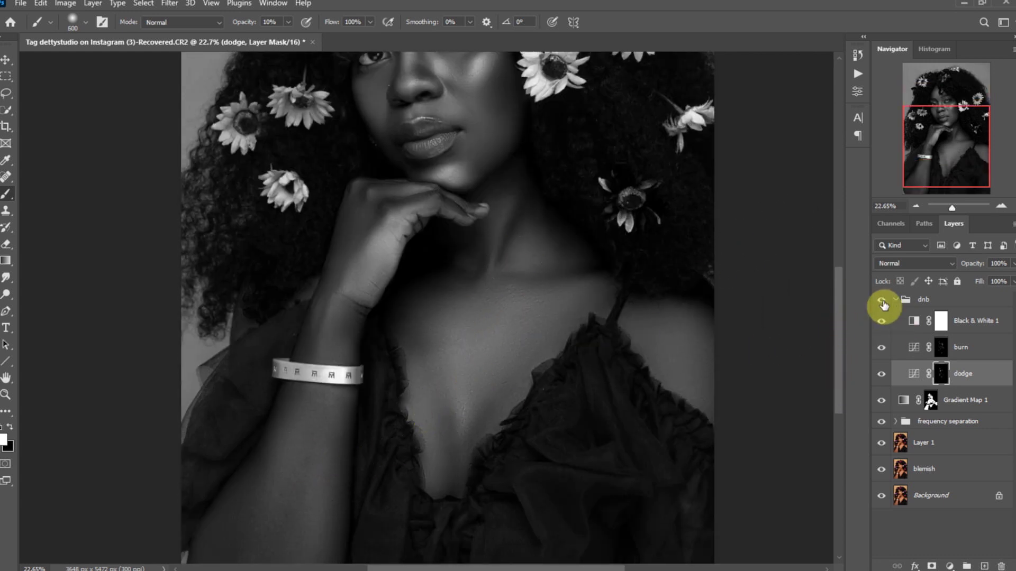
# Hide the Black & White layer and compare the whole retouched portrait with the original Background layer.
pyautogui.click(881, 321)
pyautogui.moveTo(839, 335); pyautogui.dragTo(836, 297)
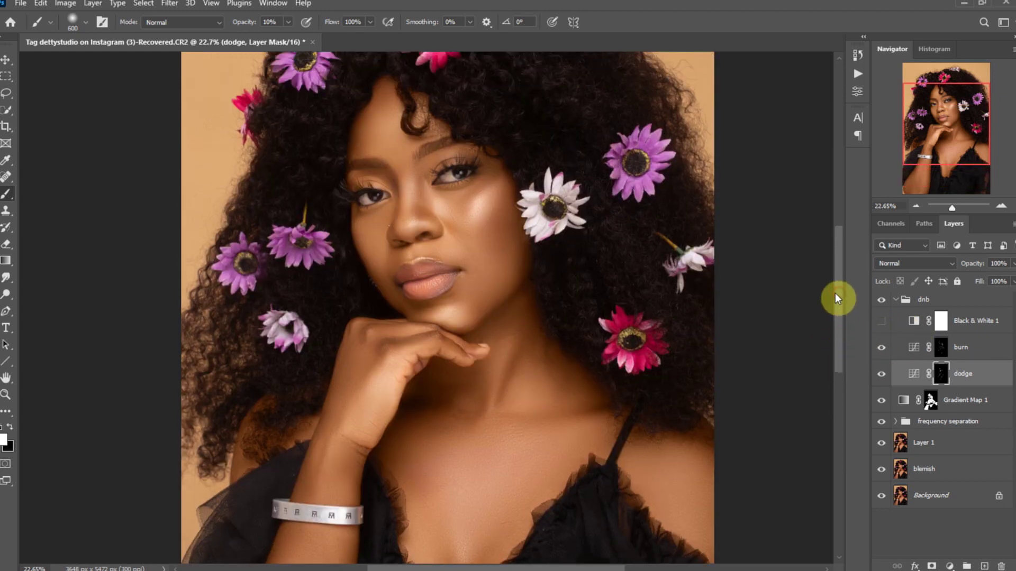
pyautogui.hotkey('ctrl', '0')
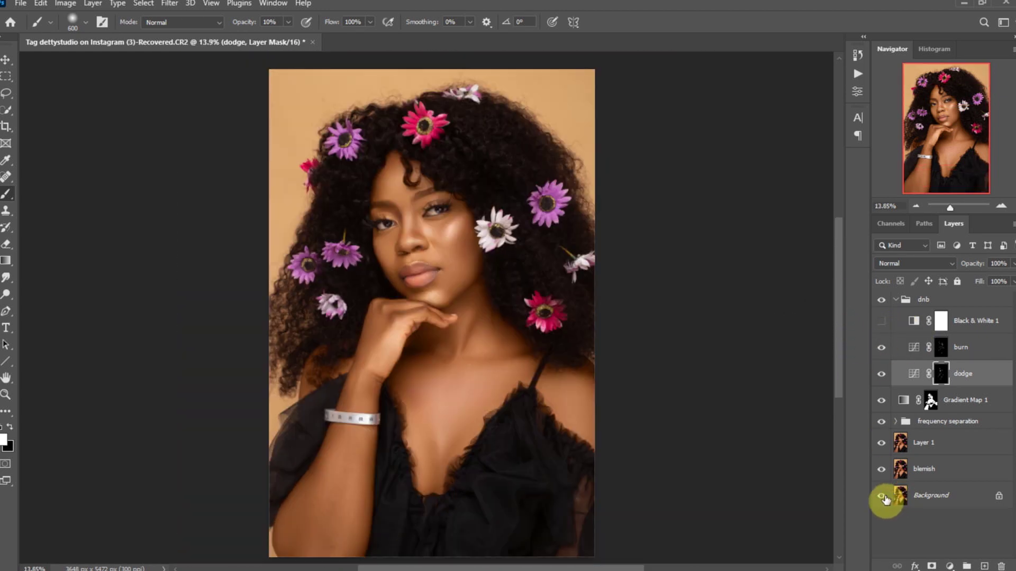
pyautogui.keyDown('alt'); pyautogui.click(881, 496); pyautogui.keyUp('alt')
pyautogui.keyDown('alt'); pyautogui.click(881, 498); pyautogui.keyUp('alt')
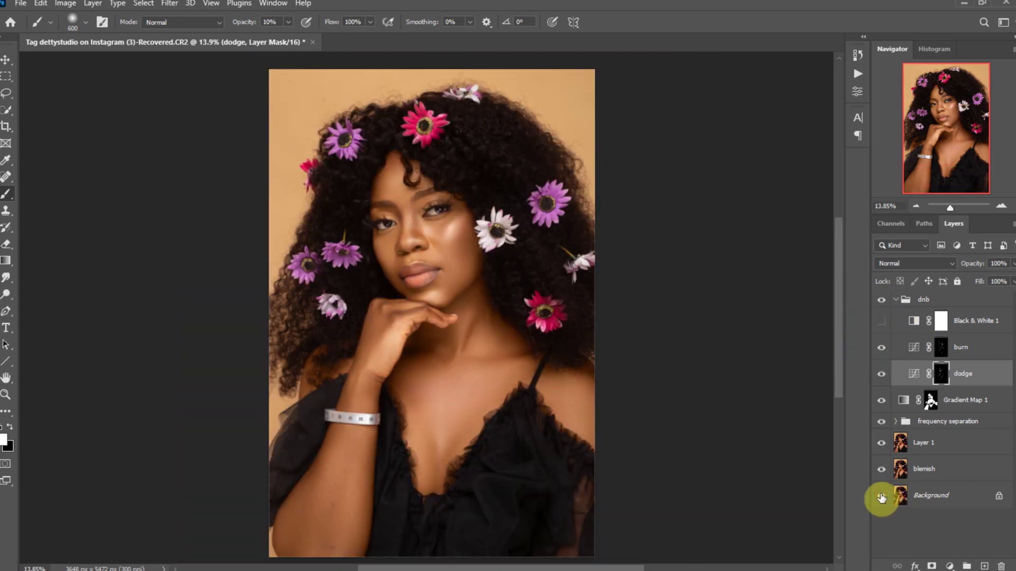
pyautogui.keyDown('alt'); pyautogui.click(881, 498); pyautogui.keyUp('alt')
# Select the burn mask and darken the outer edge of the raised hand with a 250 px brush.
pyautogui.click(941, 347)
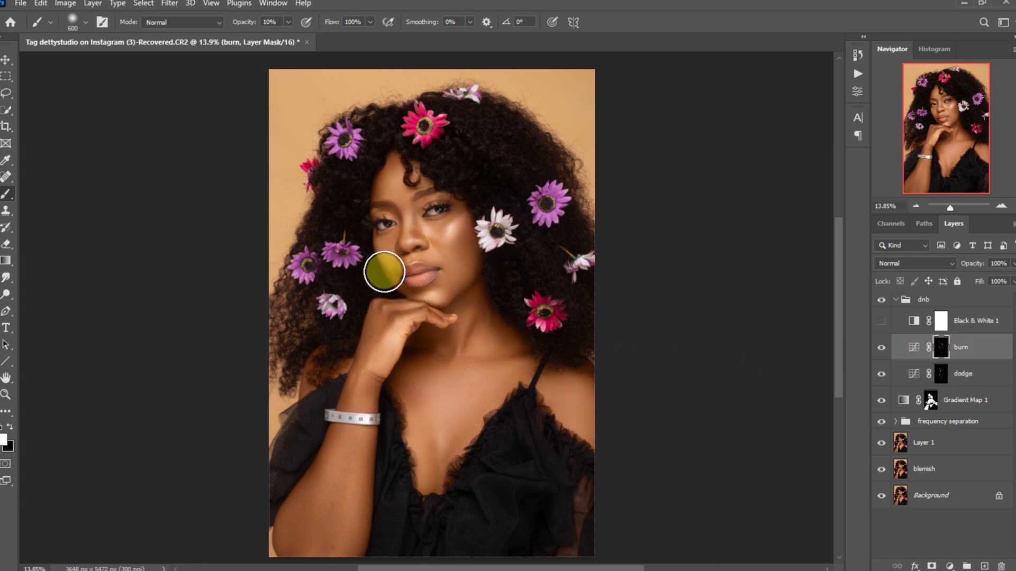
pyautogui.scroll(3, 384, 270)
pyautogui.press('[')
pyautogui.press('[')
pyautogui.press('[')
pyautogui.press('[')
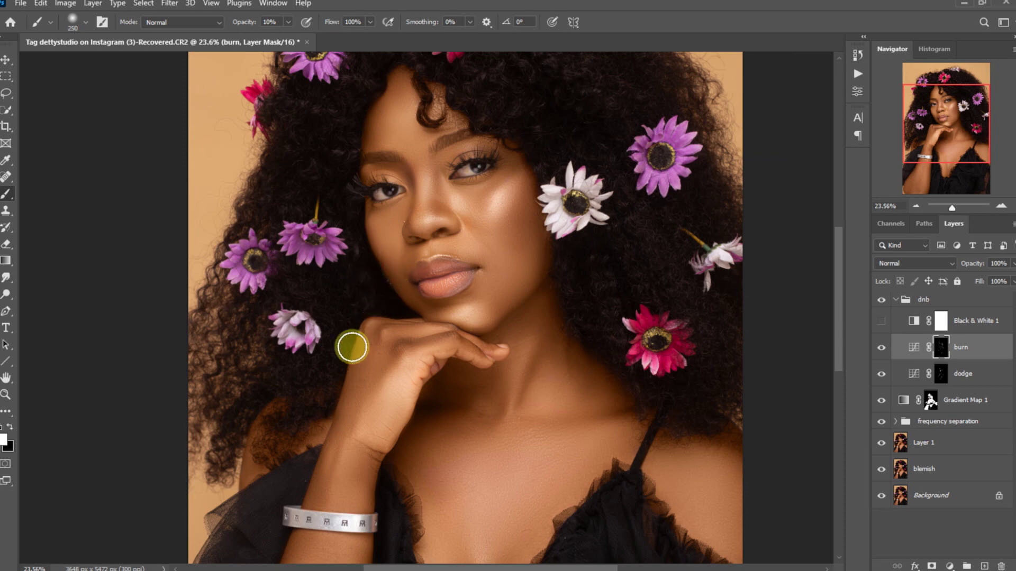
# Compare the face and hand repeatedly with and without the dnb group, leaving the group visible.
pyautogui.click(881, 302)
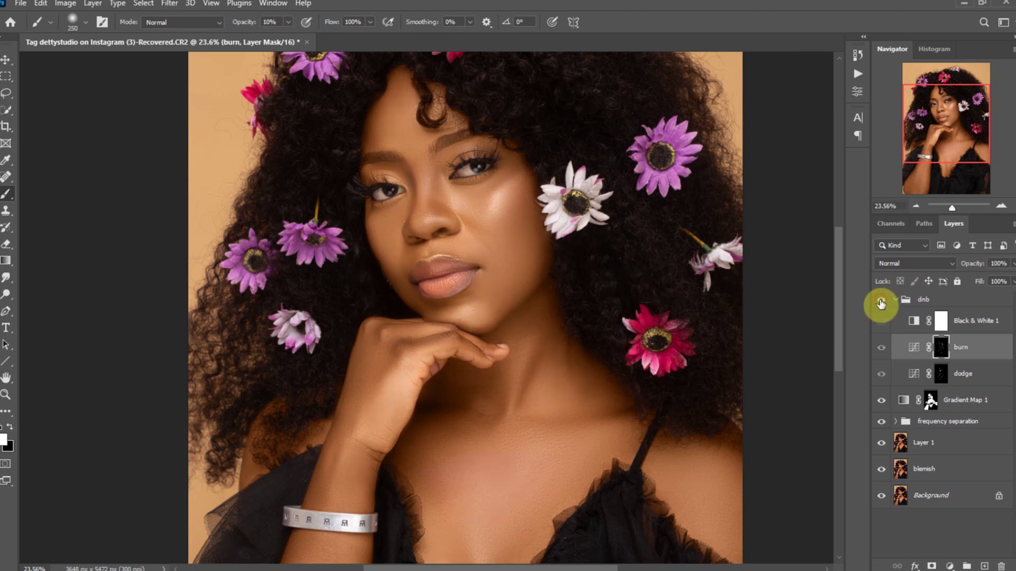
pyautogui.click(881, 302)
pyautogui.click(881, 301)
pyautogui.click(881, 302)
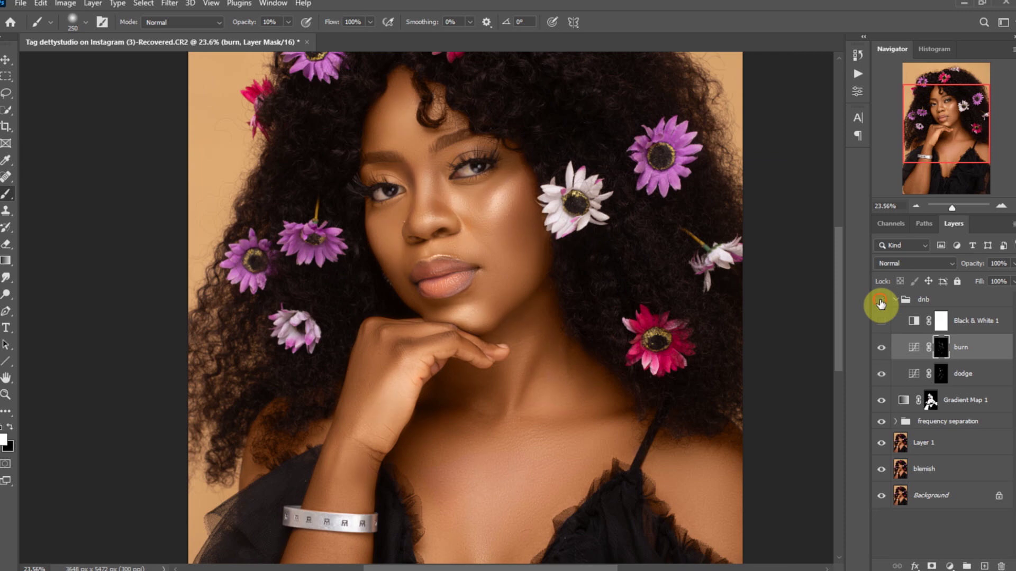
pyautogui.click(881, 302)
pyautogui.click(881, 302)
pyautogui.click(881, 302)
pyautogui.click(881, 302)
pyautogui.click(881, 301)
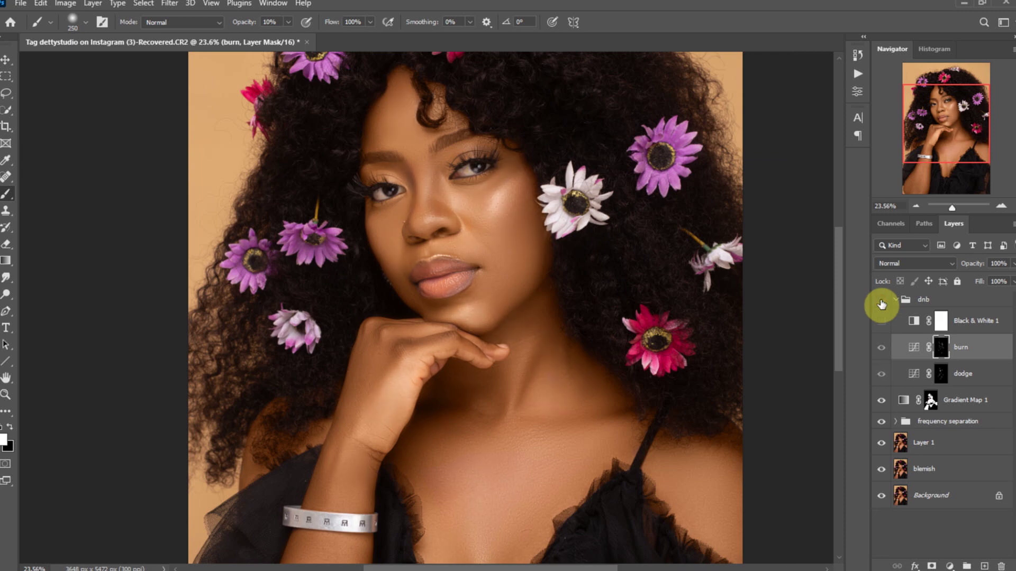
pyautogui.click(881, 302)
pyautogui.moveTo(837, 239)
pyautogui.mouseDown()
pyautogui.moveTo(838, 260)
pyautogui.moveTo(835, 230)
pyautogui.mouseUp()
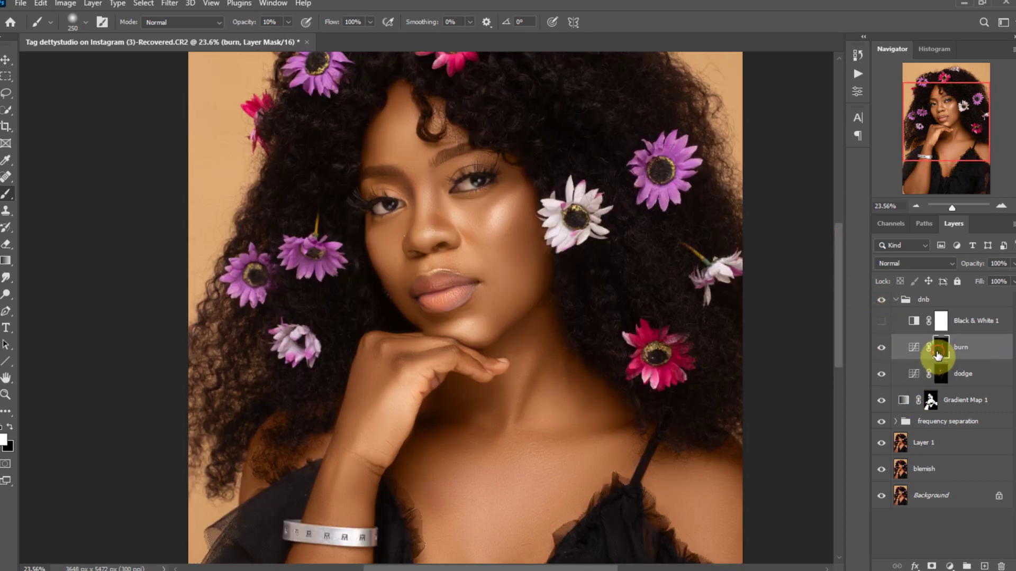
# In black-and-white view, shape the lips with a 100 px brush, burning their edge on the burn mask and brightening the lower lip on the dodge mask.
pyautogui.click(881, 321)
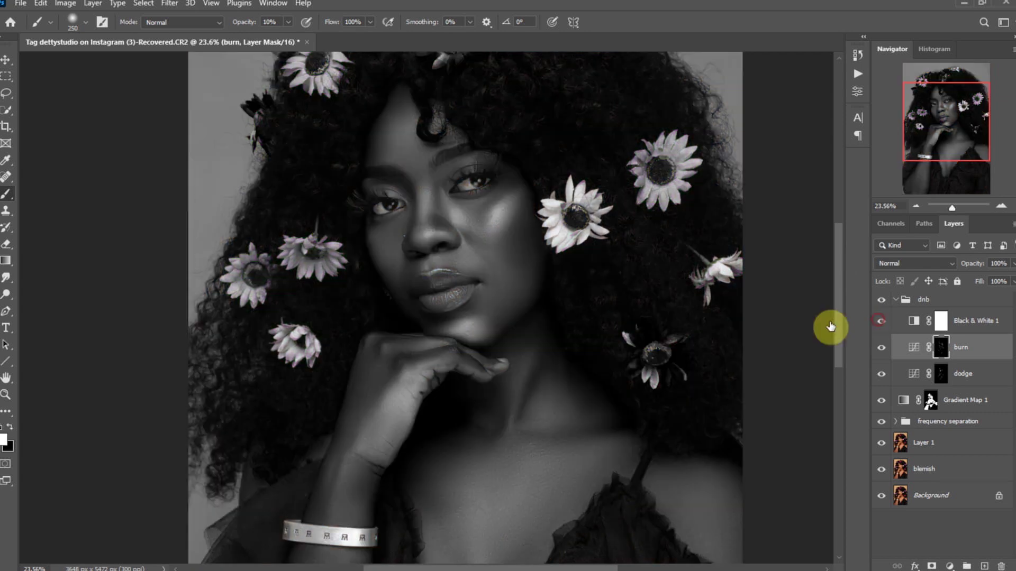
pyautogui.press('[')
pyautogui.press('[')
pyautogui.press('[')
pyautogui.press('[')
pyautogui.press('[')
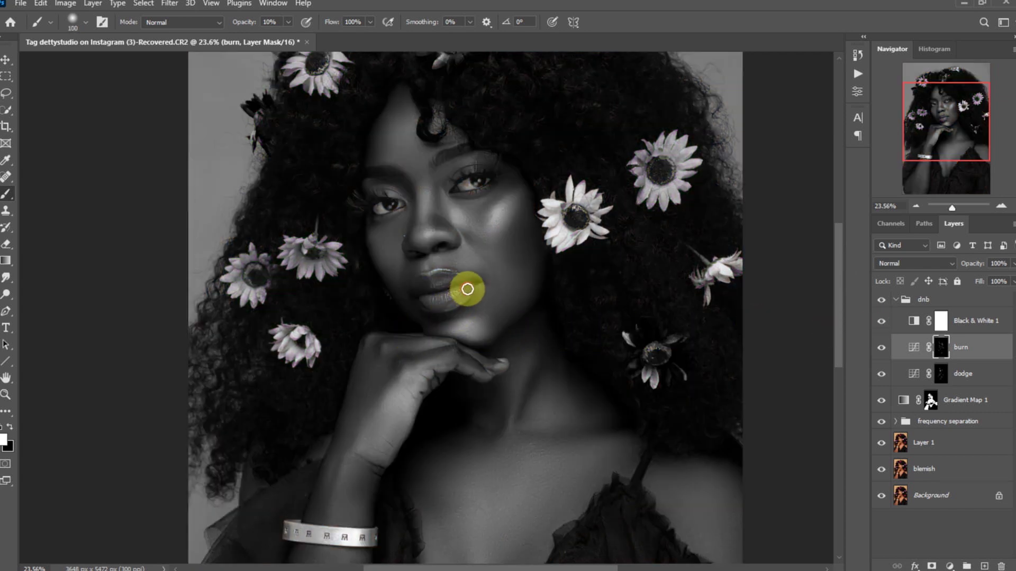
pyautogui.moveTo(467, 289)
pyautogui.mouseDown()
pyautogui.moveTo(416, 288)
pyautogui.moveTo(459, 273)
pyautogui.moveTo(458, 324)
pyautogui.moveTo(445, 337)
pyautogui.moveTo(421, 303)
pyautogui.moveTo(452, 302)
pyautogui.mouseUp()
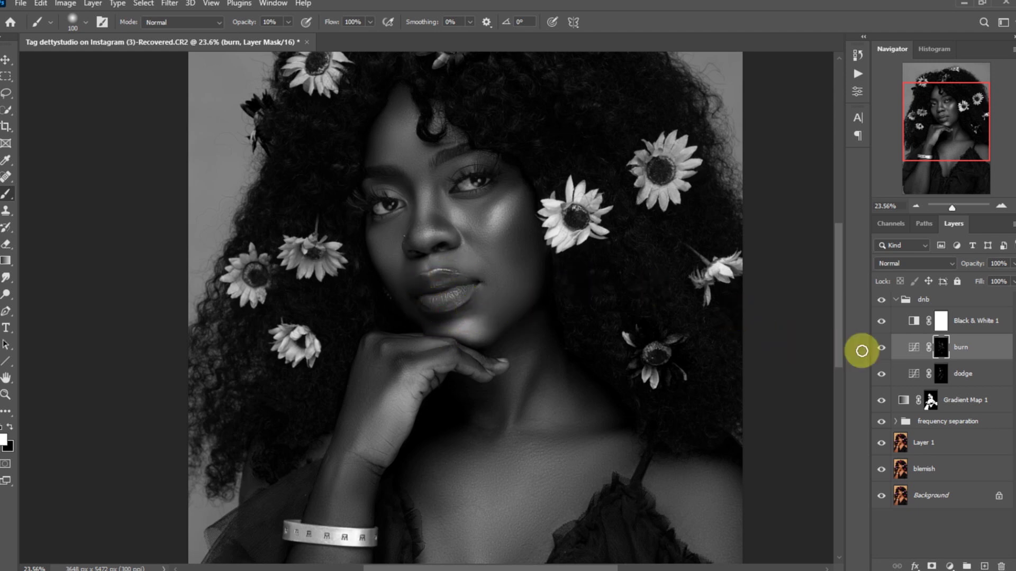
pyautogui.click(941, 374)
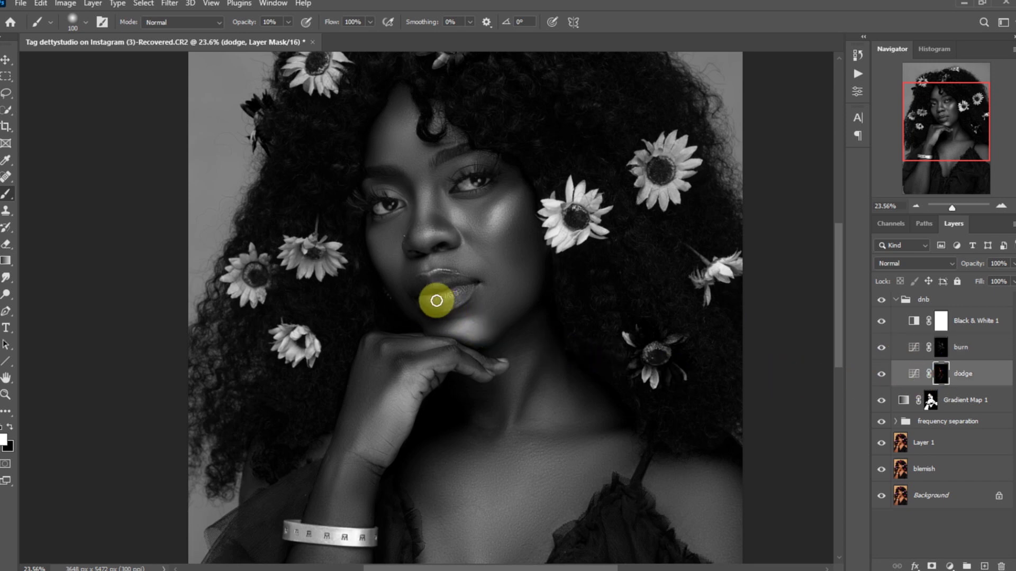
pyautogui.moveTo(437, 300)
pyautogui.mouseDown()
pyautogui.moveTo(462, 291)
pyautogui.moveTo(441, 278)
pyautogui.moveTo(435, 286)
pyautogui.moveTo(451, 274)
pyautogui.moveTo(429, 271)
pyautogui.moveTo(465, 285)
pyautogui.moveTo(469, 311)
pyautogui.mouseUp()
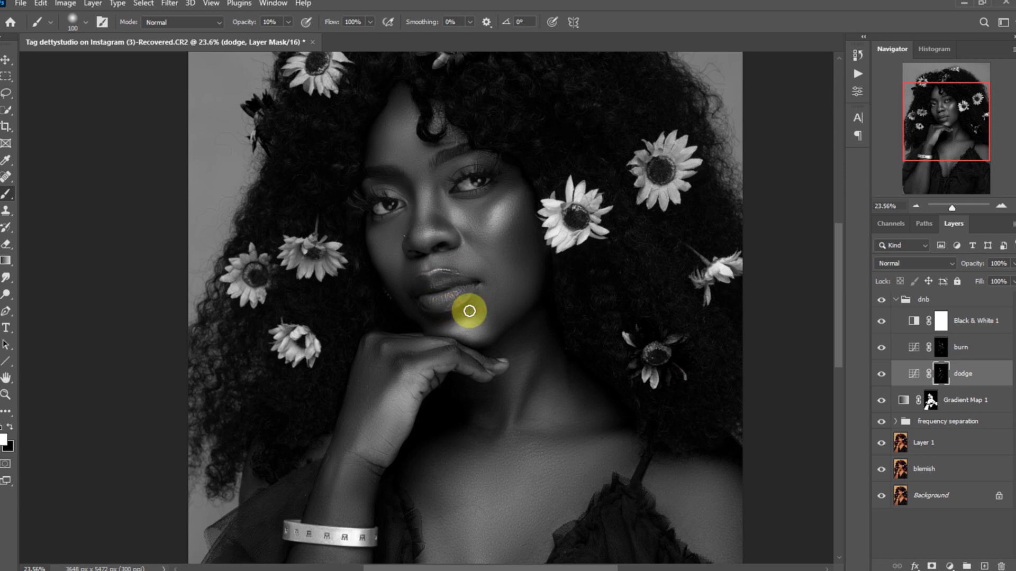
# Hide the Black & White layer, compare the whole portrait with and without the dnb group, and collapse the group.
pyautogui.click(879, 321)
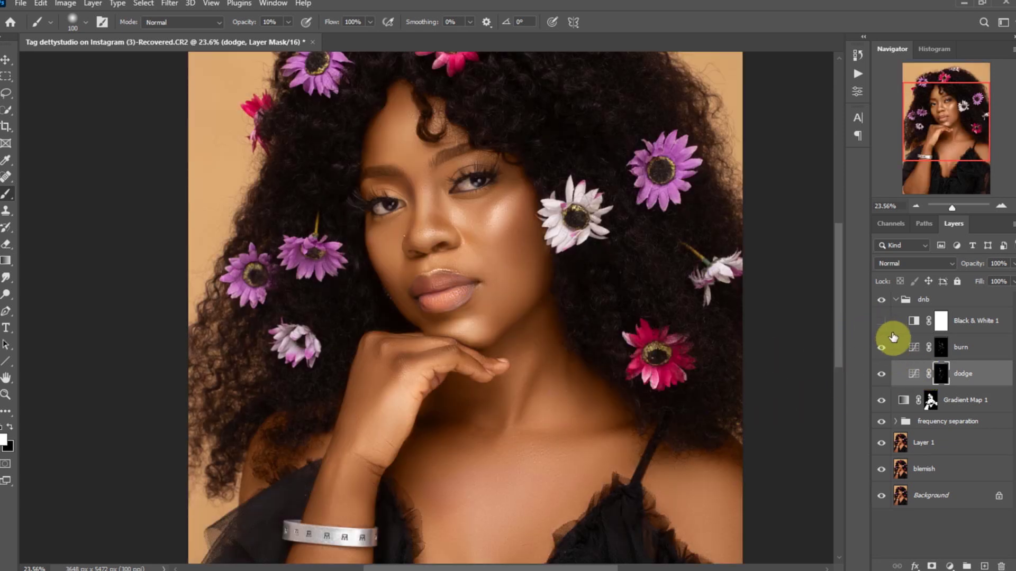
pyautogui.click(883, 300)
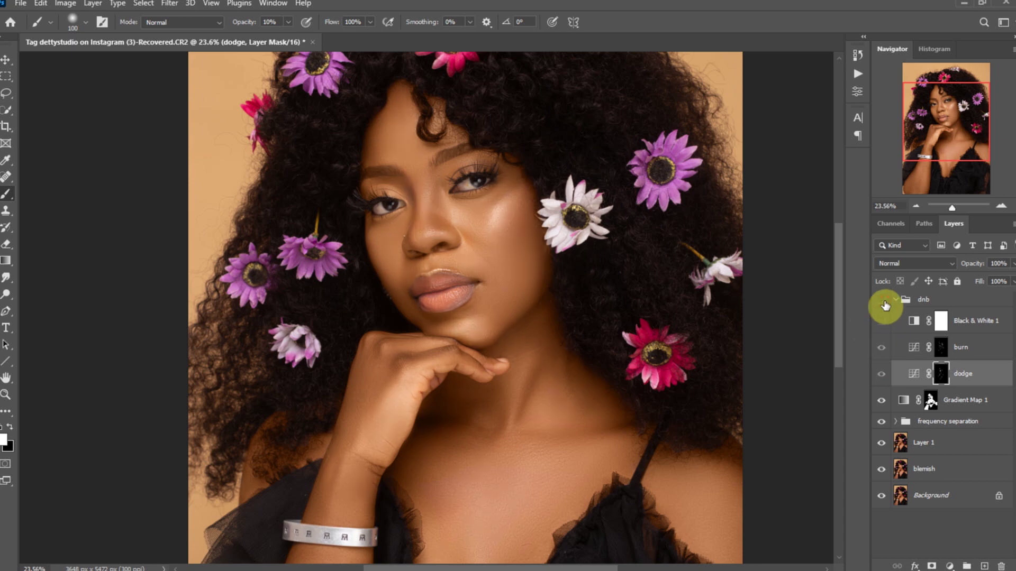
pyautogui.click(882, 300)
pyautogui.hotkey('ctrl', '0')
pyautogui.click(894, 299)
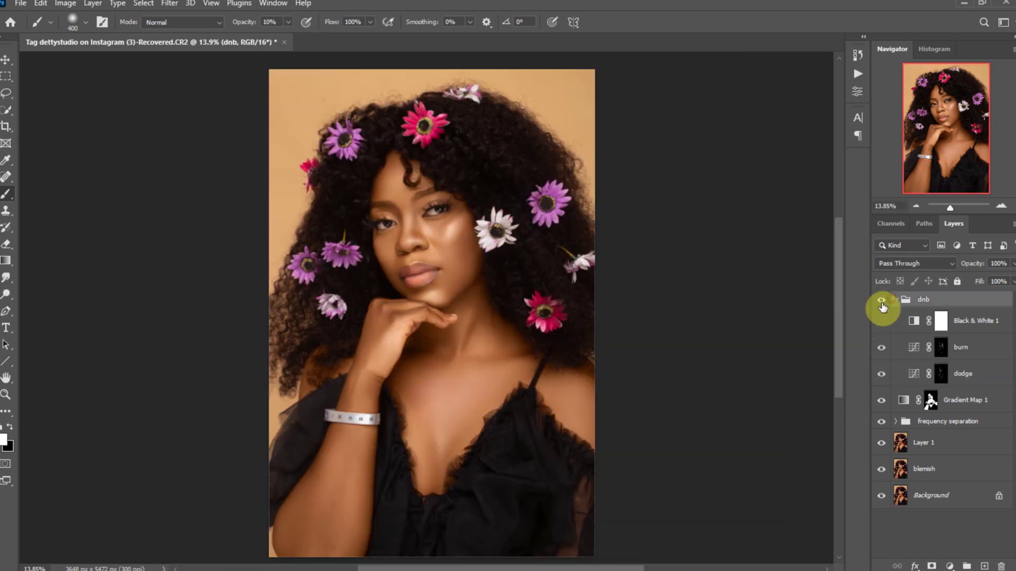
pyautogui.click(895, 301)
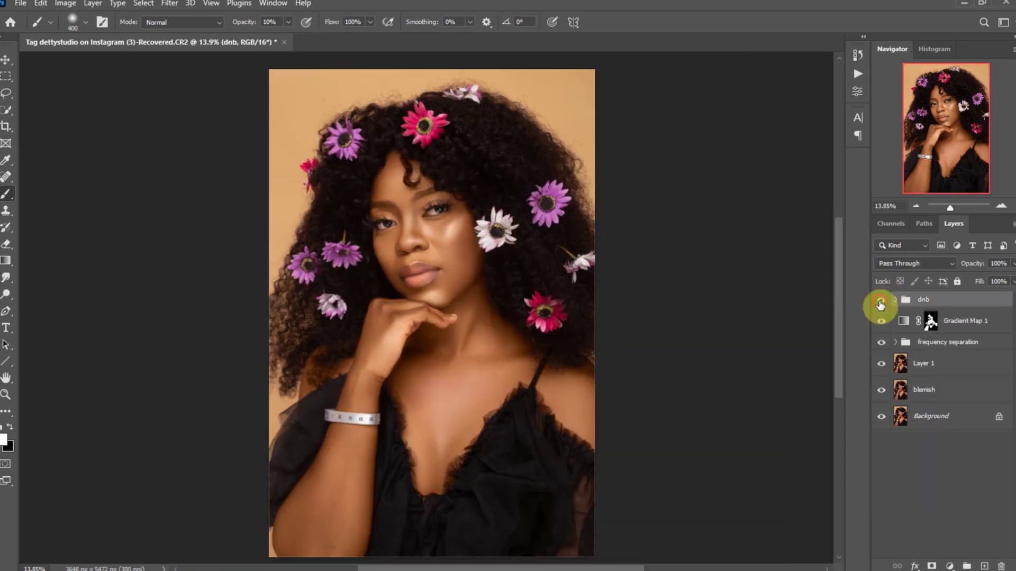
pyautogui.click(881, 301)
pyautogui.click(880, 301)
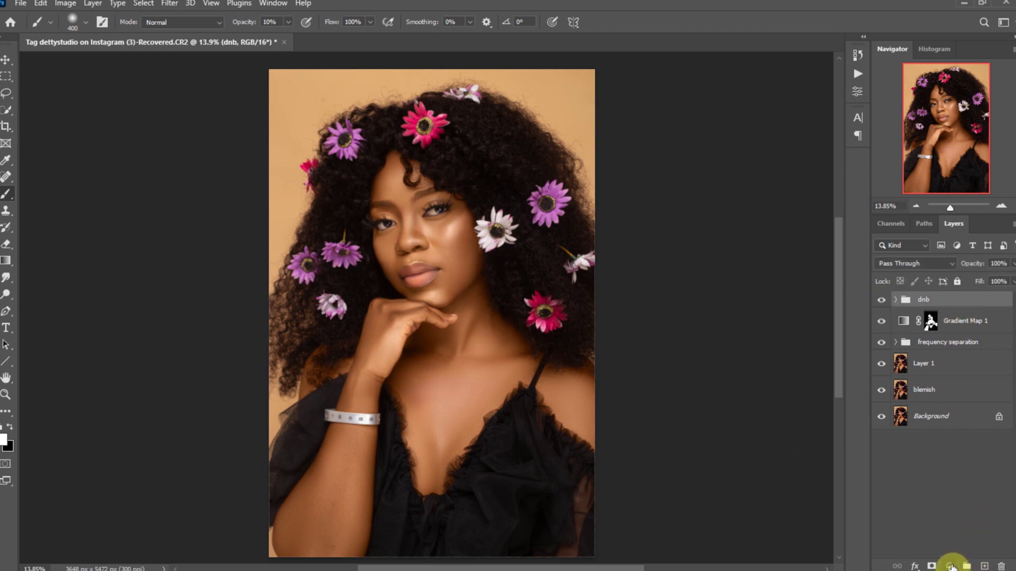
# Add a Curves adjustment layer above the dnb group and duplicate it.
pyautogui.click(950, 566)
pyautogui.click(956, 394)
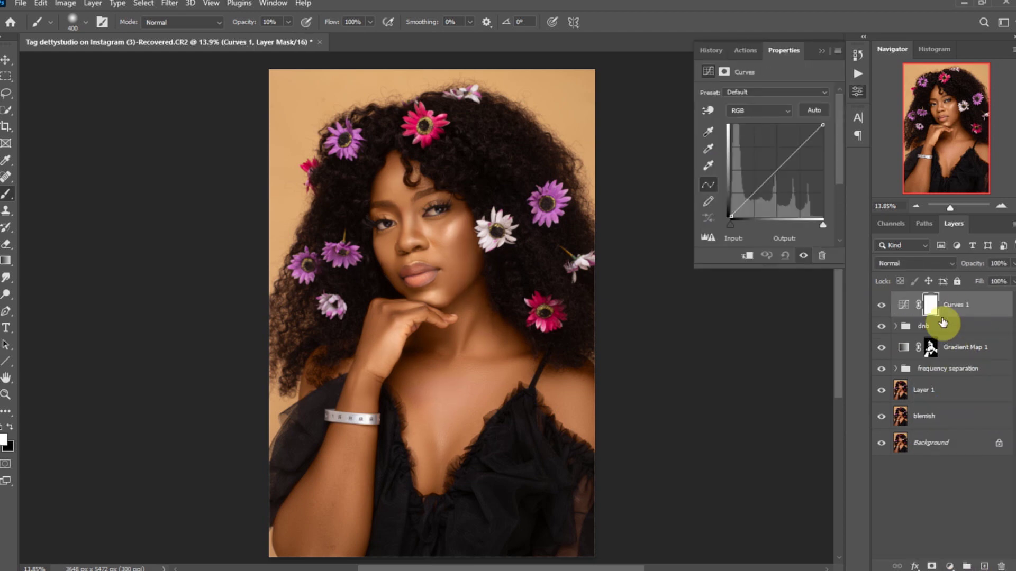
pyautogui.click(965, 310)
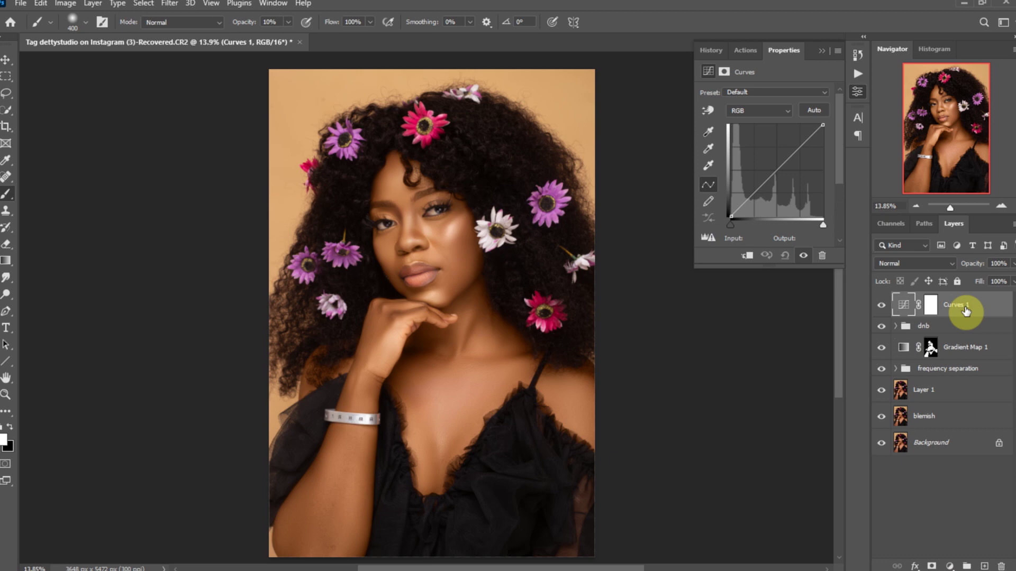
pyautogui.hotkey('ctrl', 'j')
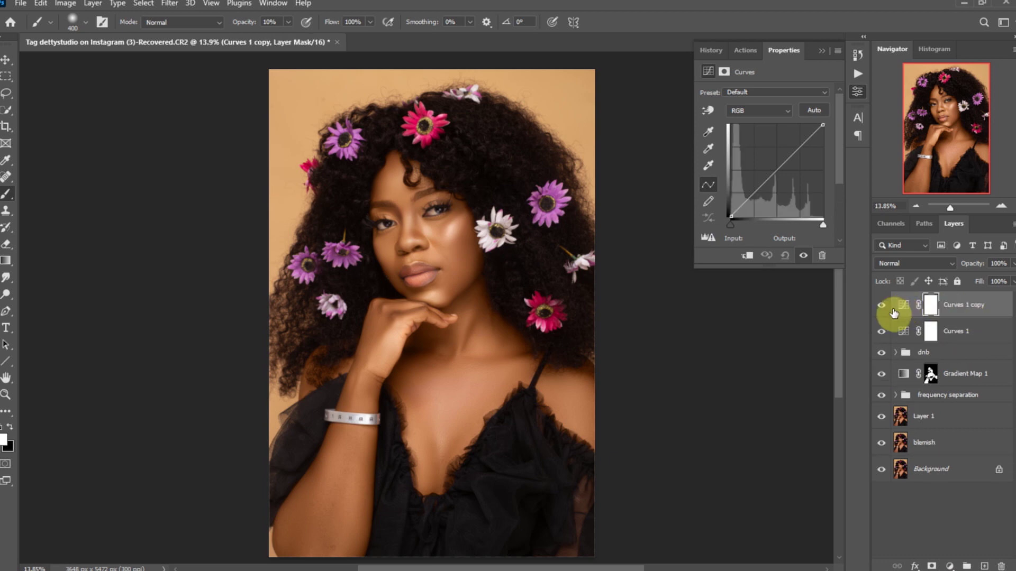
# Rename the lower new Curves layer burn and the upper copy dodge.
pyautogui.doubleClick(960, 331)
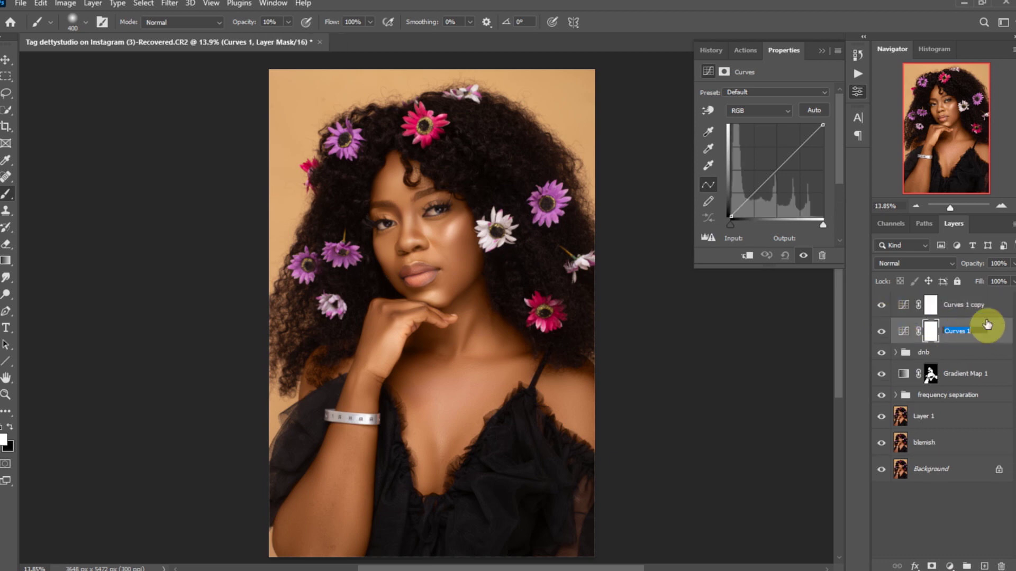
pyautogui.write('burn')
pyautogui.click(960, 307)
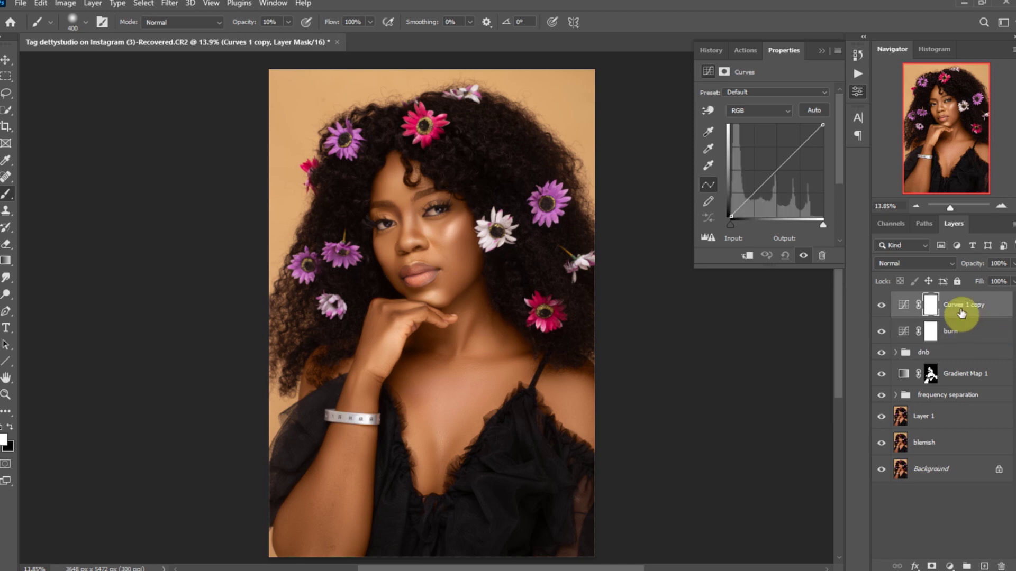
pyautogui.doubleClick(960, 305)
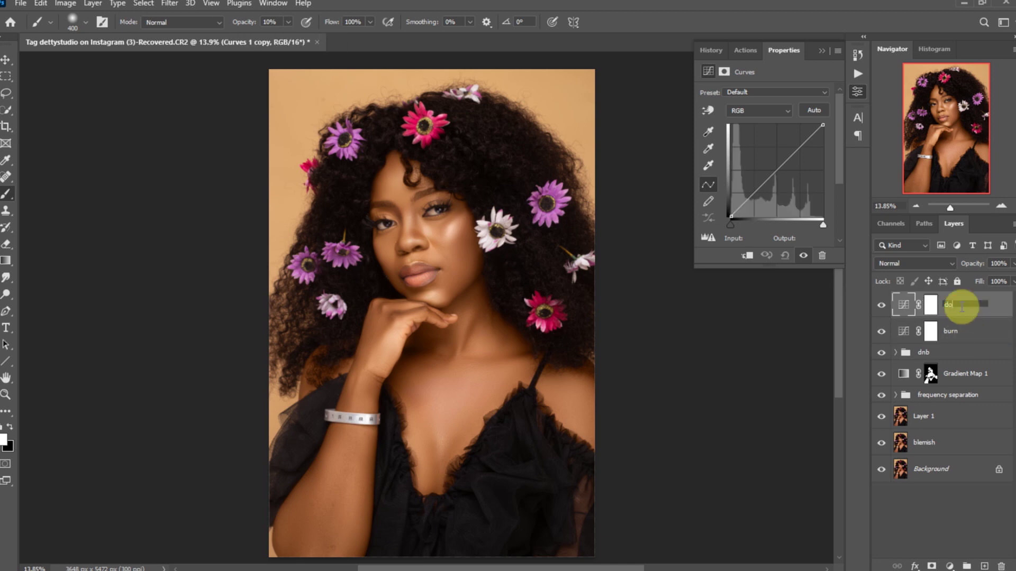
pyautogui.write('dodge')
pyautogui.press('Return')
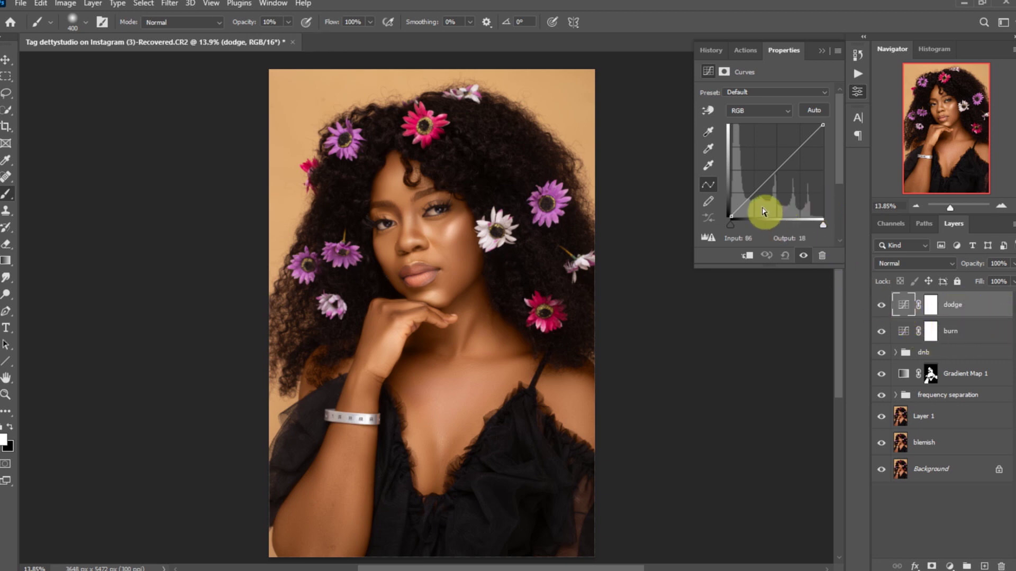
# Move the new dodge curve's white point to input 207 and split its Blend If underlying shadow slider to about 88 / 204.
pyautogui.moveTo(820, 225); pyautogui.dragTo(805, 221)
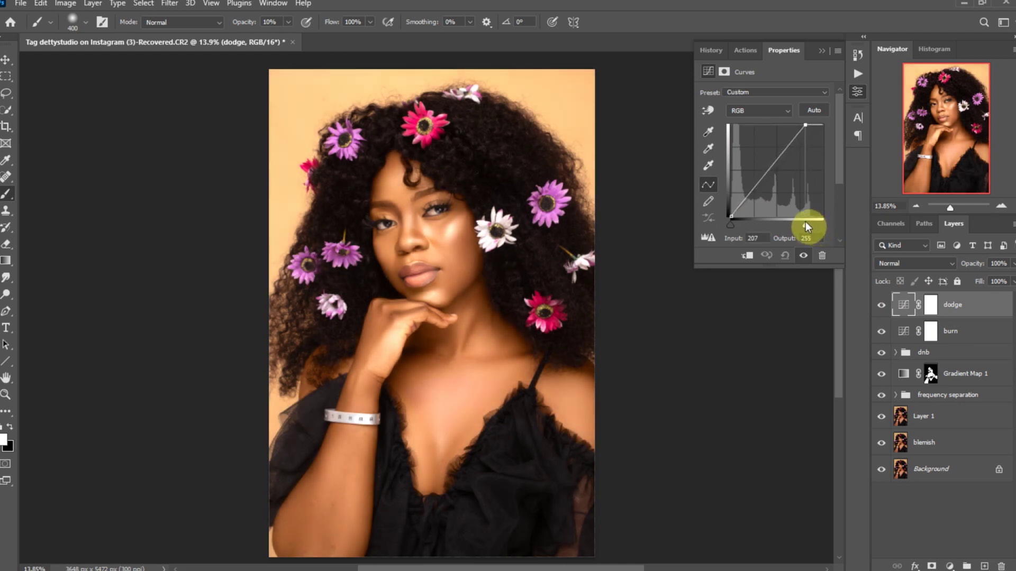
pyautogui.click(821, 50)
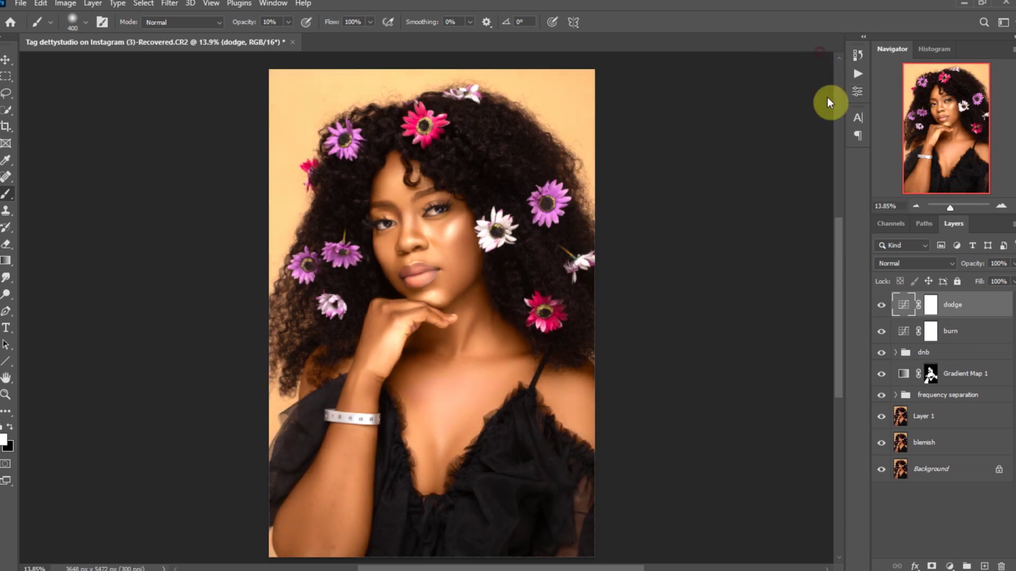
pyautogui.doubleClick(987, 313)
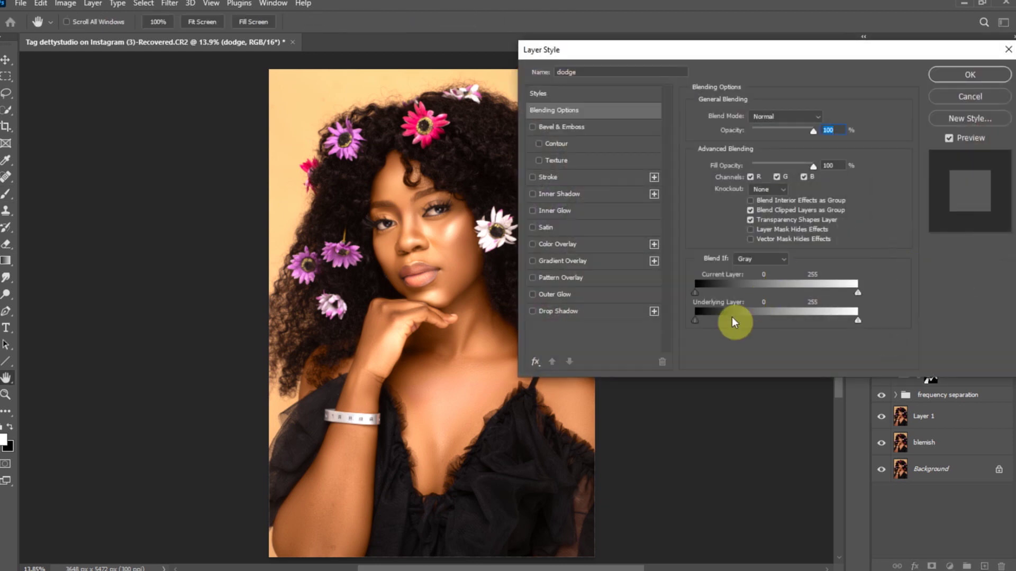
pyautogui.moveTo(699, 62); pyautogui.dragTo(743, 46)
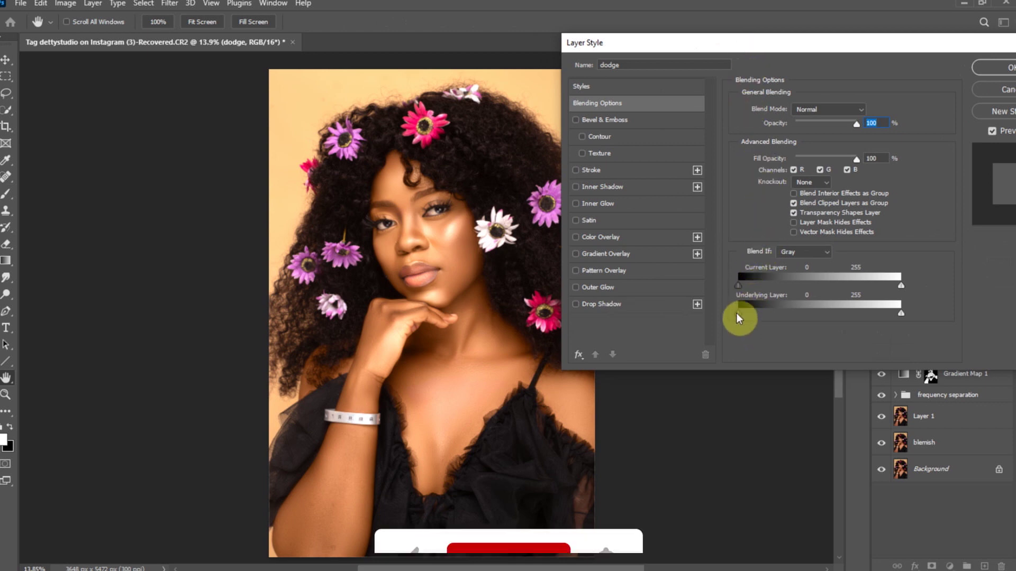
pyautogui.moveTo(737, 313); pyautogui.dragTo(821, 313)
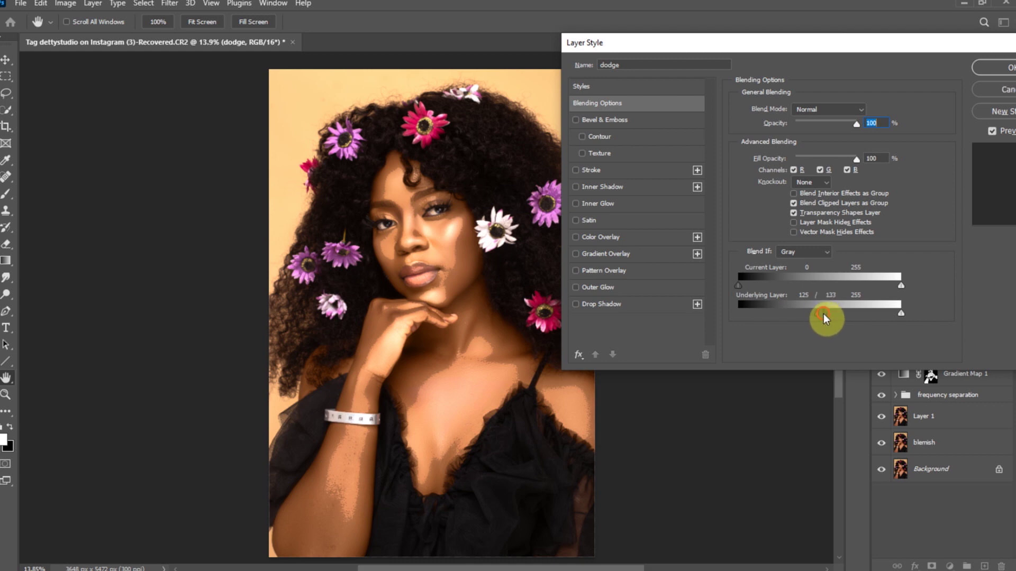
pyautogui.moveTo(823, 314); pyautogui.dragTo(835, 314)
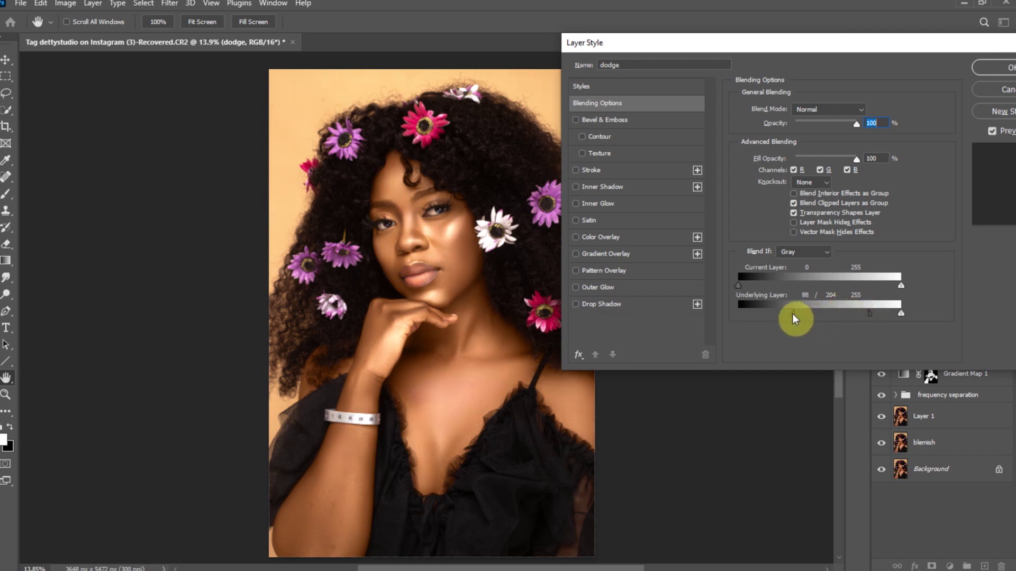
pyautogui.moveTo(794, 313); pyautogui.dragTo(792, 313)
pyautogui.click(989, 72)
# Lower the new dodge layer's opacity to 50% and invert its mask to black.
pyautogui.click(941, 310)
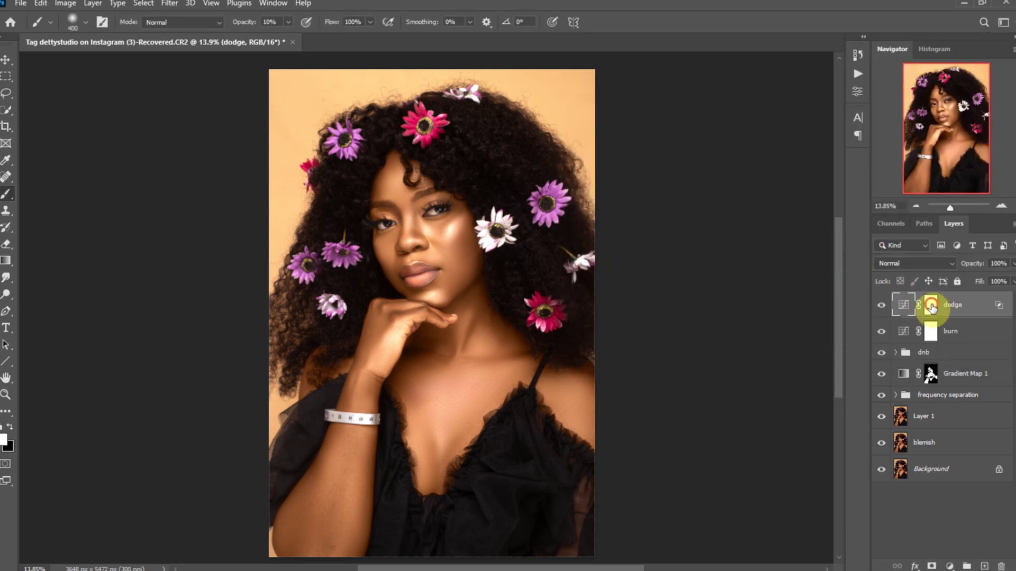
pyautogui.click(1011, 264)
pyautogui.moveTo(995, 280); pyautogui.dragTo(984, 276)
pyautogui.hotkey('ctrl', 'i')
pyautogui.click(930, 310)
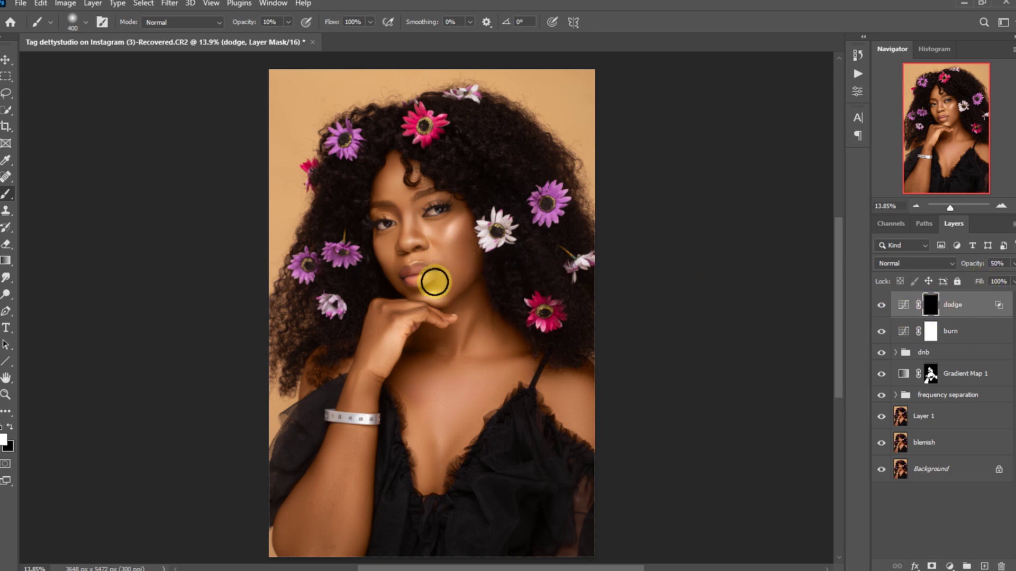
# Paint the skin white on the dodge mask with a 700 px brush at 100% opacity, and set the layer's opacity to 82%.
pyautogui.press(']')
pyautogui.press(']')
pyautogui.press(']')
pyautogui.click(288, 22)
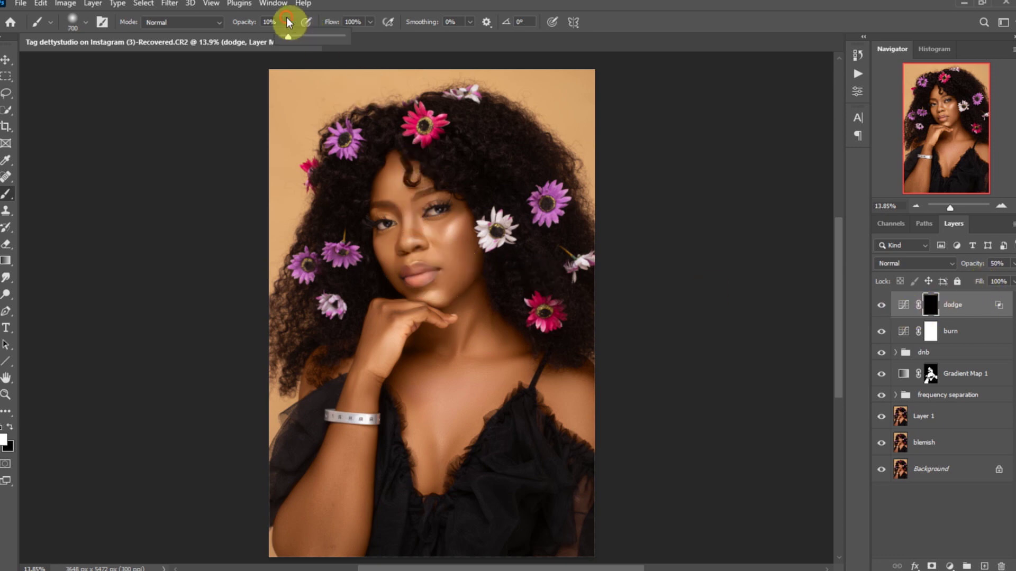
pyautogui.moveTo(330, 40); pyautogui.dragTo(351, 39)
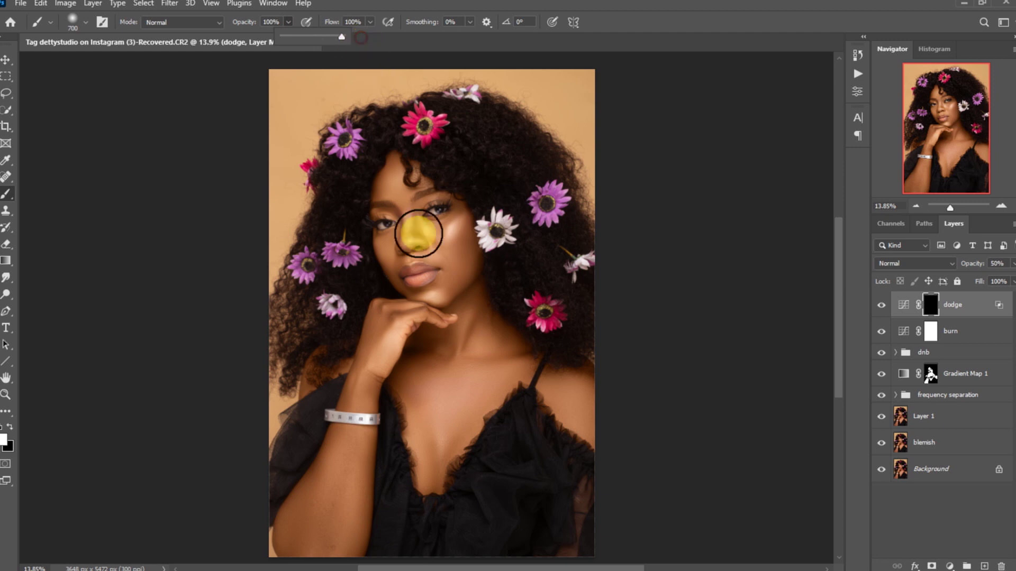
pyautogui.moveTo(397, 184)
pyautogui.mouseDown()
pyautogui.moveTo(404, 227)
pyautogui.moveTo(440, 222)
pyautogui.moveTo(436, 276)
pyautogui.moveTo(454, 254)
pyautogui.moveTo(381, 353)
pyautogui.moveTo(462, 324)
pyautogui.moveTo(460, 385)
pyautogui.moveTo(442, 424)
pyautogui.moveTo(351, 454)
pyautogui.moveTo(315, 498)
pyautogui.moveTo(344, 517)
pyautogui.moveTo(383, 332)
pyautogui.moveTo(422, 268)
pyautogui.moveTo(408, 209)
pyautogui.moveTo(445, 261)
pyautogui.moveTo(466, 377)
pyautogui.mouseUp()
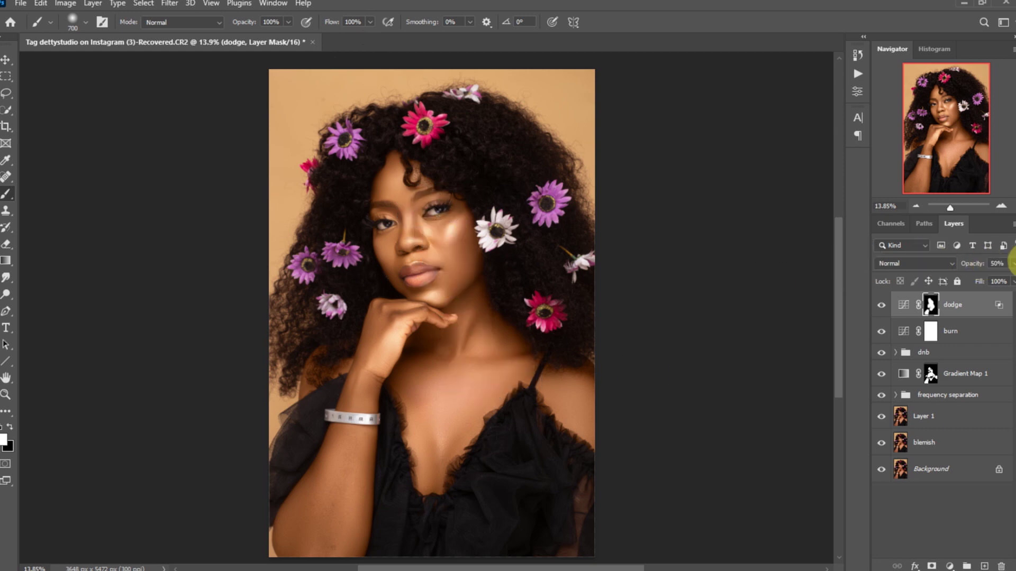
pyautogui.moveTo(1011, 263)
pyautogui.mouseDown()
pyautogui.moveTo(991, 280)
pyautogui.moveTo(1009, 280)
pyautogui.mouseUp()
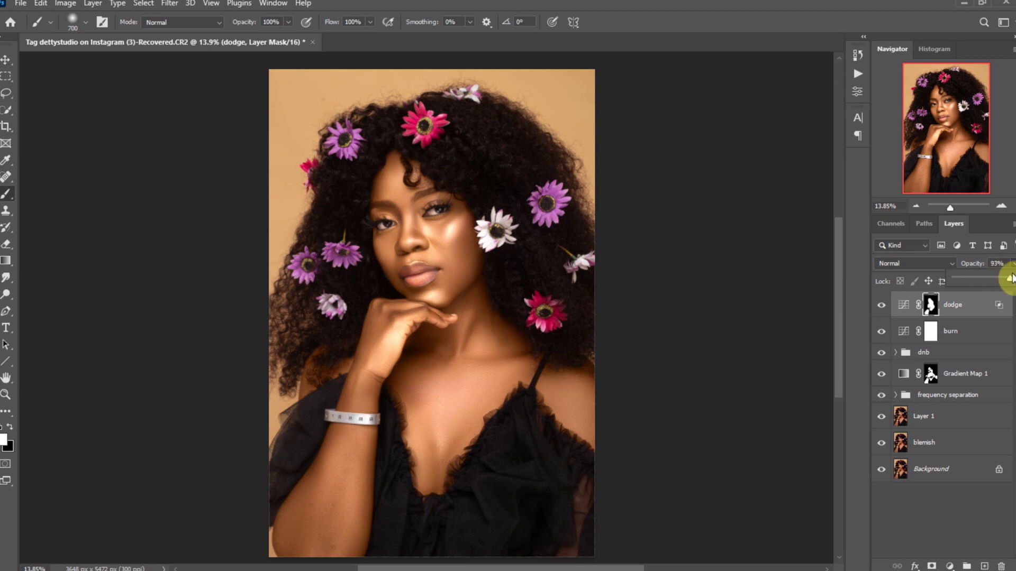
pyautogui.moveTo(1005, 280); pyautogui.dragTo(1004, 281)
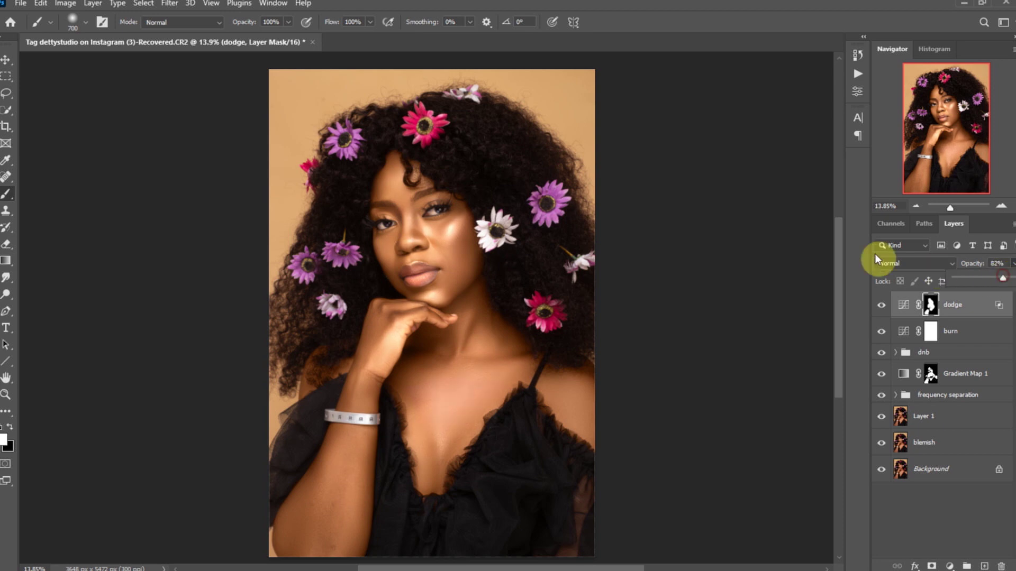
# Darken the new burn layer's curve by moving its black point to input 21.
pyautogui.click(932, 335)
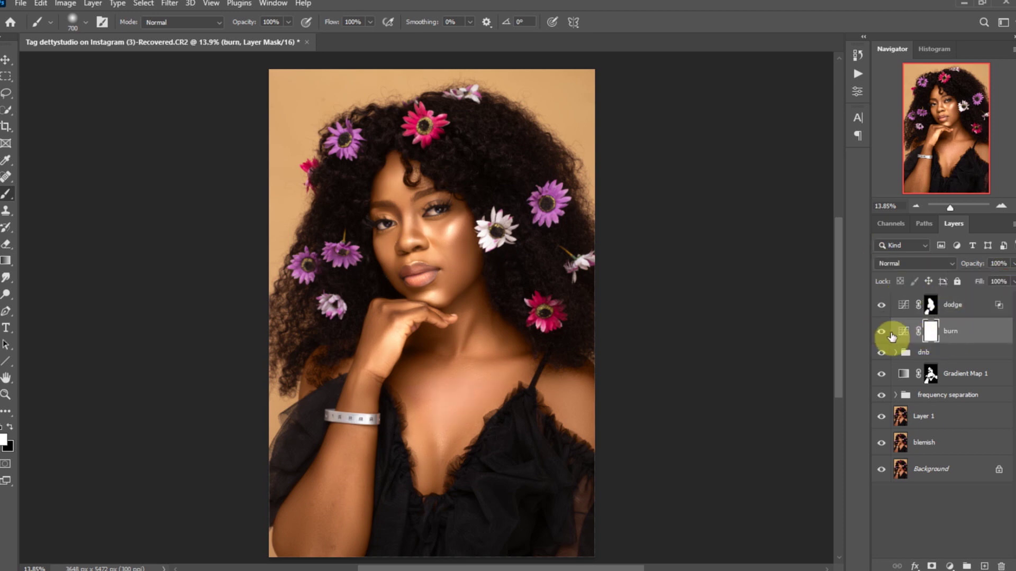
pyautogui.click(905, 334)
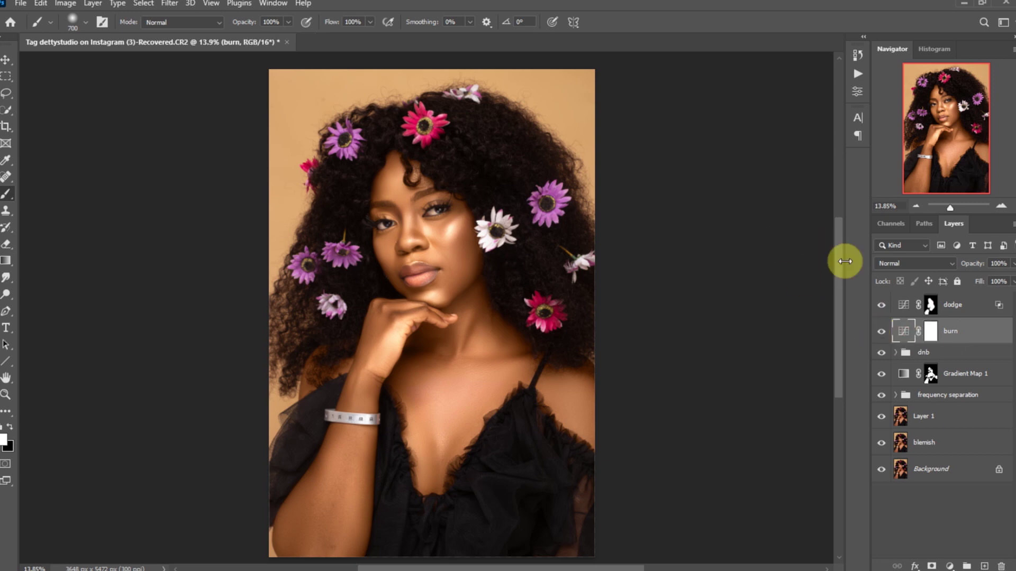
pyautogui.doubleClick(903, 331)
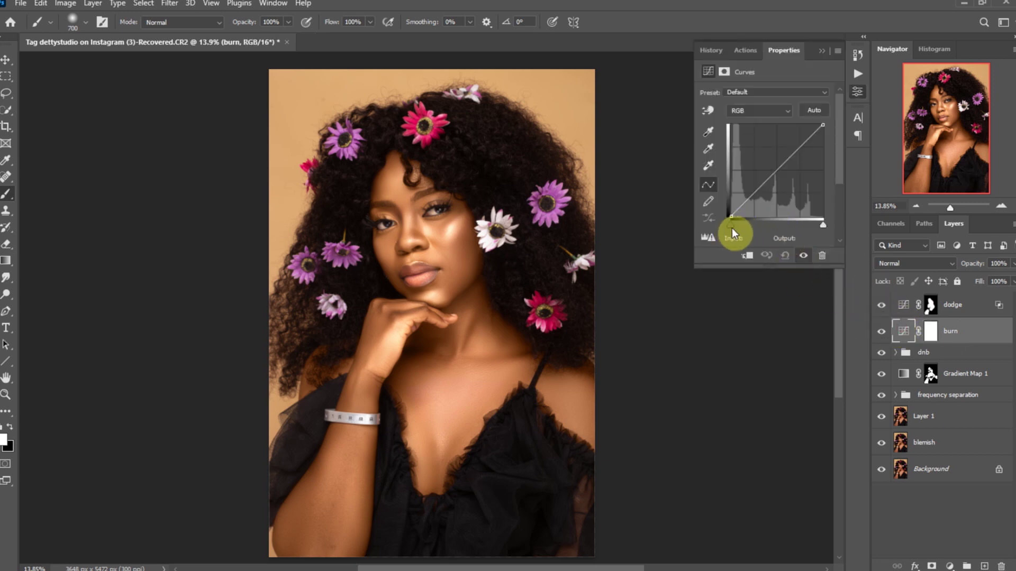
pyautogui.moveTo(732, 227); pyautogui.dragTo(740, 226)
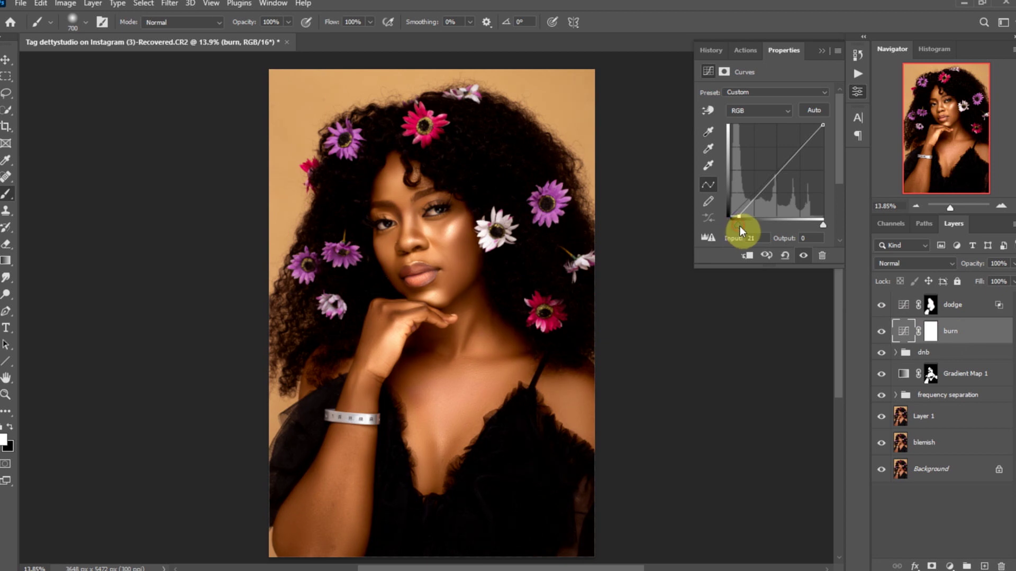
pyautogui.click(822, 51)
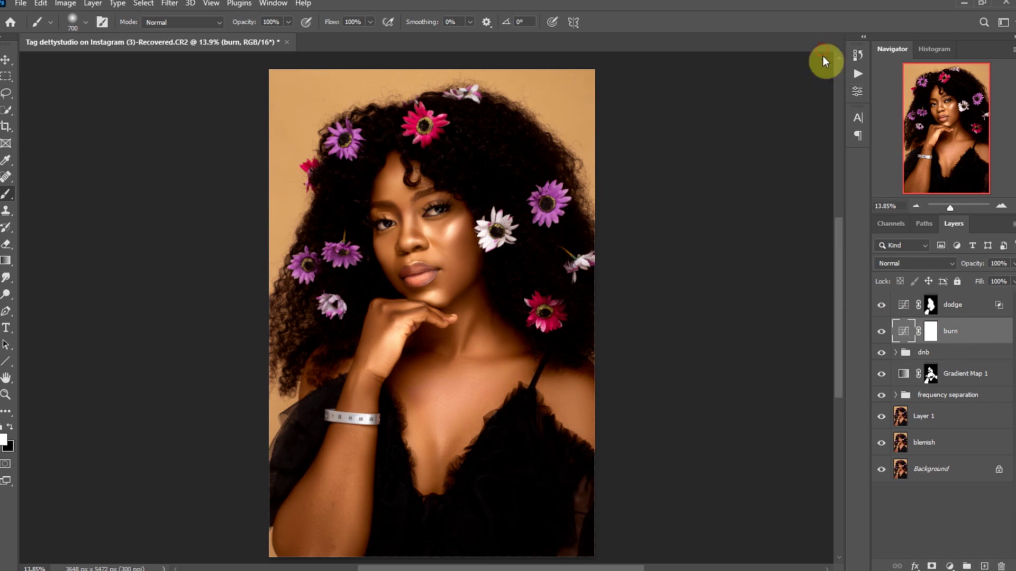
# Split the burn layer's Blend If underlying highlight slider to 111 / 194.
pyautogui.doubleClick(996, 331)
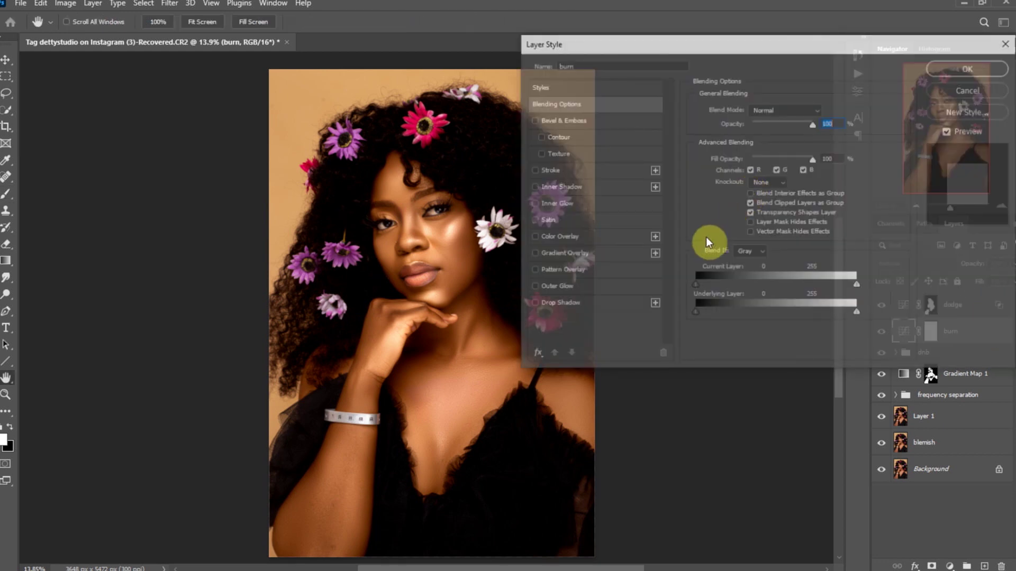
pyautogui.moveTo(706, 51); pyautogui.dragTo(725, 45)
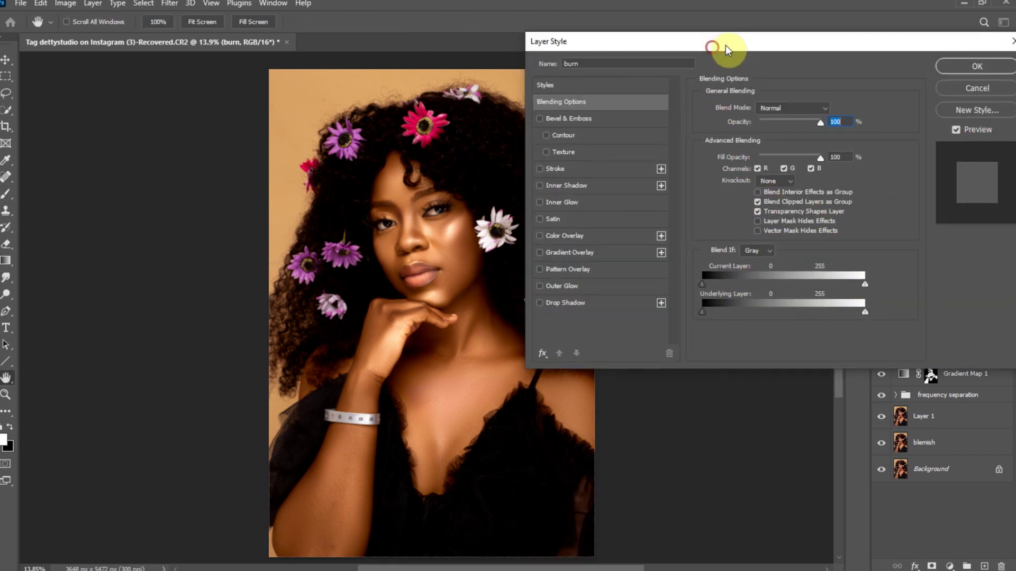
pyautogui.moveTo(877, 309); pyautogui.dragTo(799, 312)
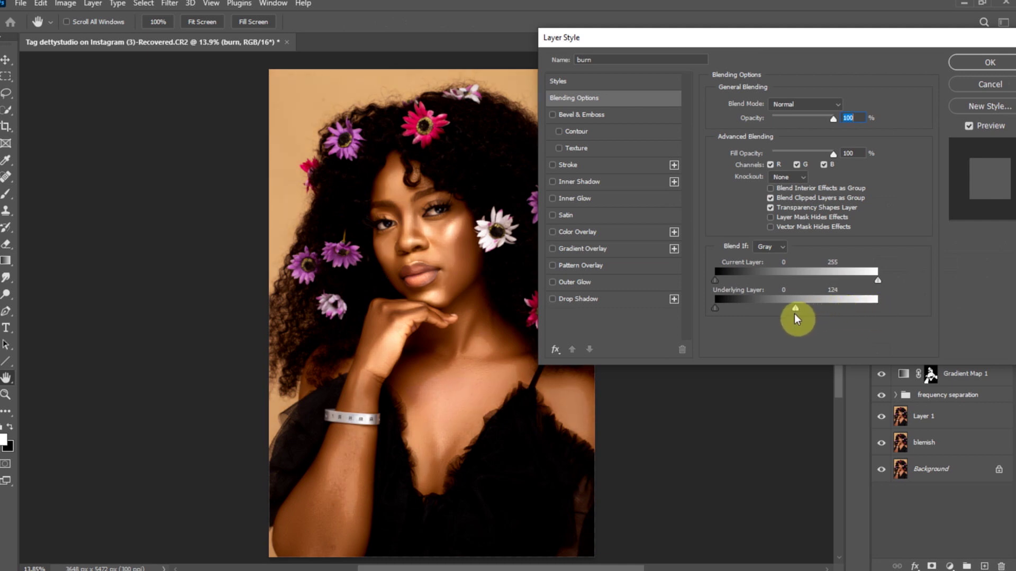
pyautogui.moveTo(792, 320); pyautogui.dragTo(800, 320)
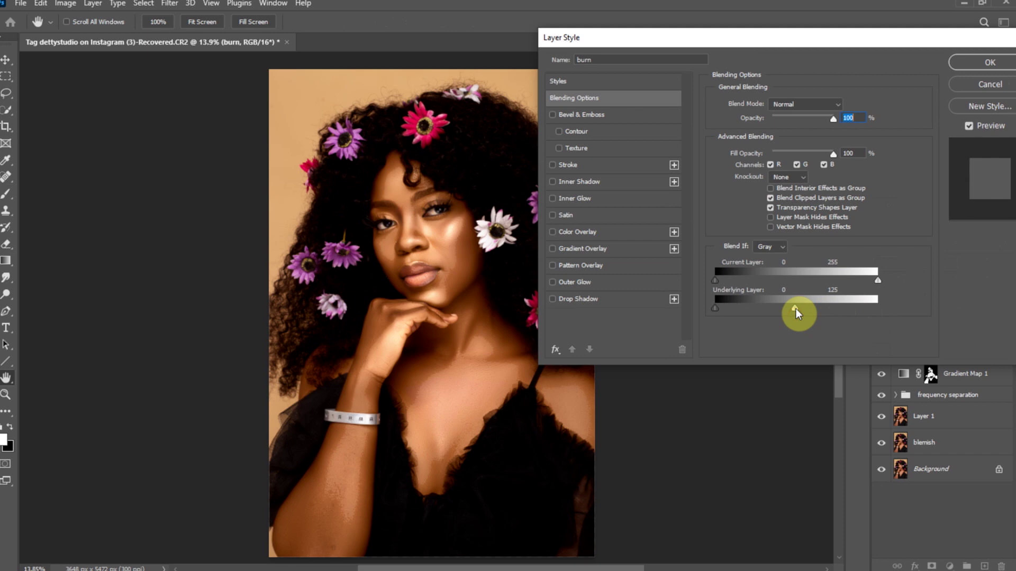
pyautogui.press('alt')
pyautogui.moveTo(796, 309); pyautogui.dragTo(774, 308)
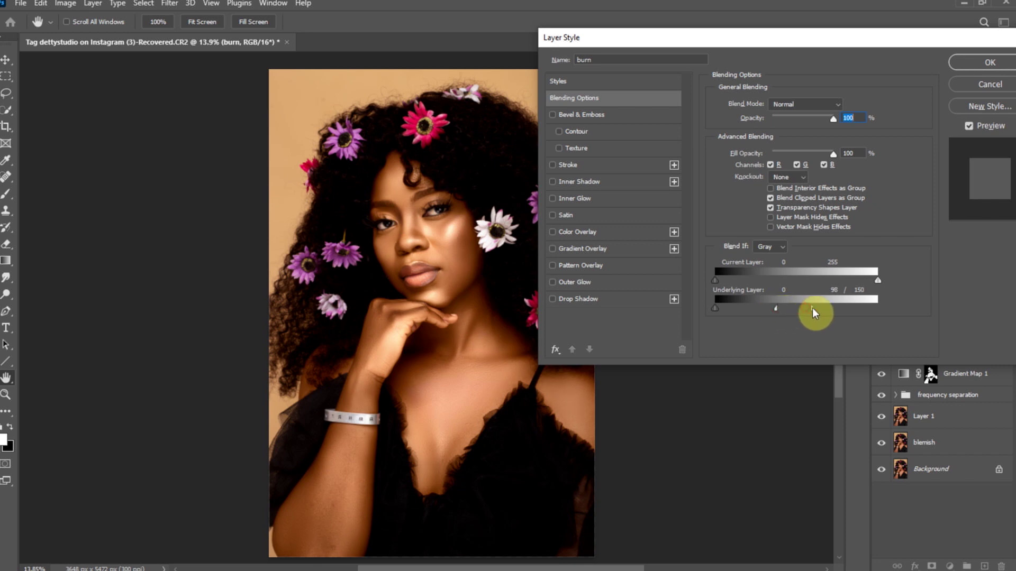
pyautogui.moveTo(837, 303); pyautogui.dragTo(840, 303)
pyautogui.click(957, 62)
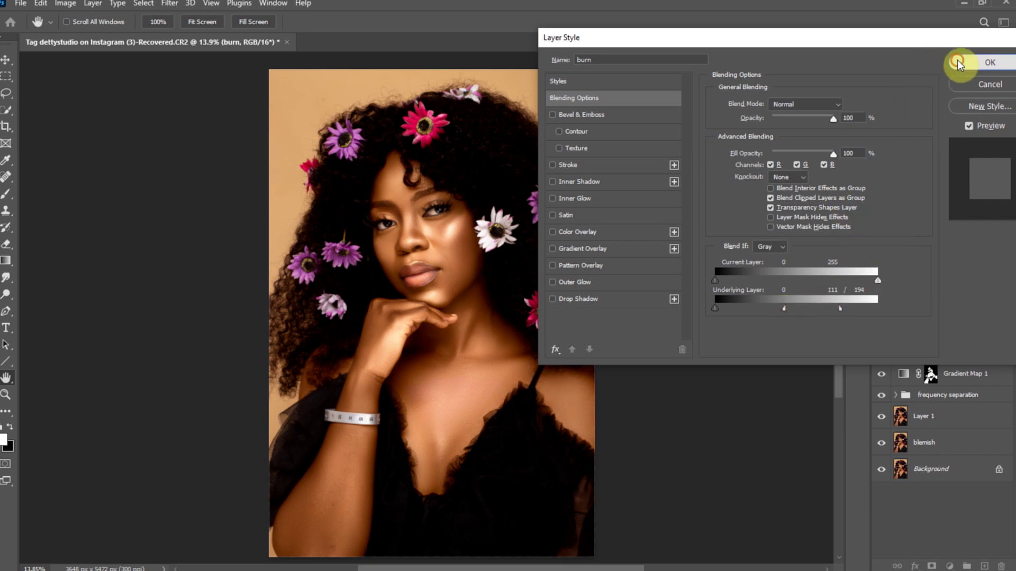
# Invert the burn layer's mask to black and paint the skin areas white with a 300 px brush.
pyautogui.click(933, 327)
pyautogui.hotkey('ctrl', 'i')
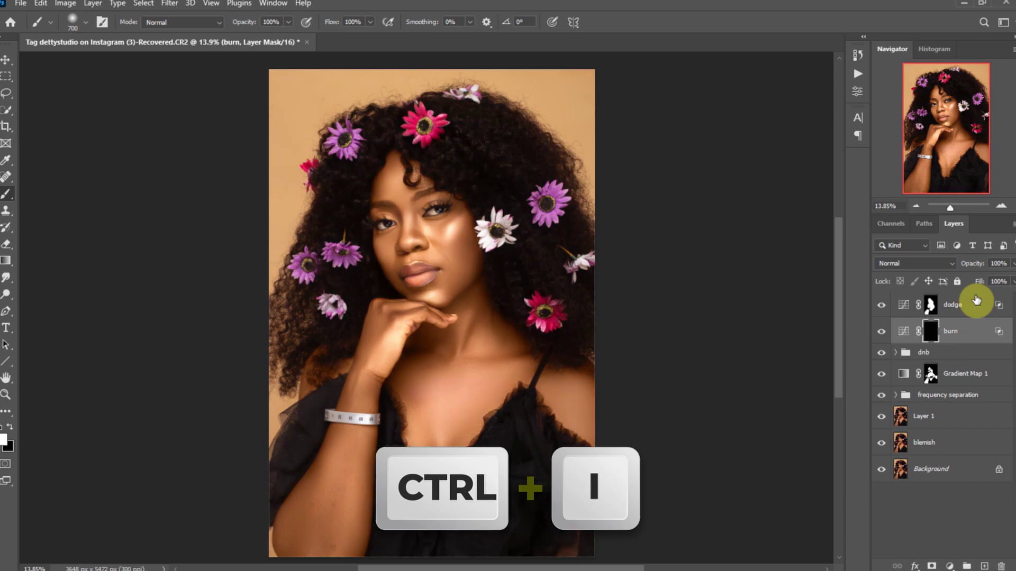
pyautogui.press('[')
pyautogui.press('[')
pyautogui.press('[')
pyautogui.press('[')
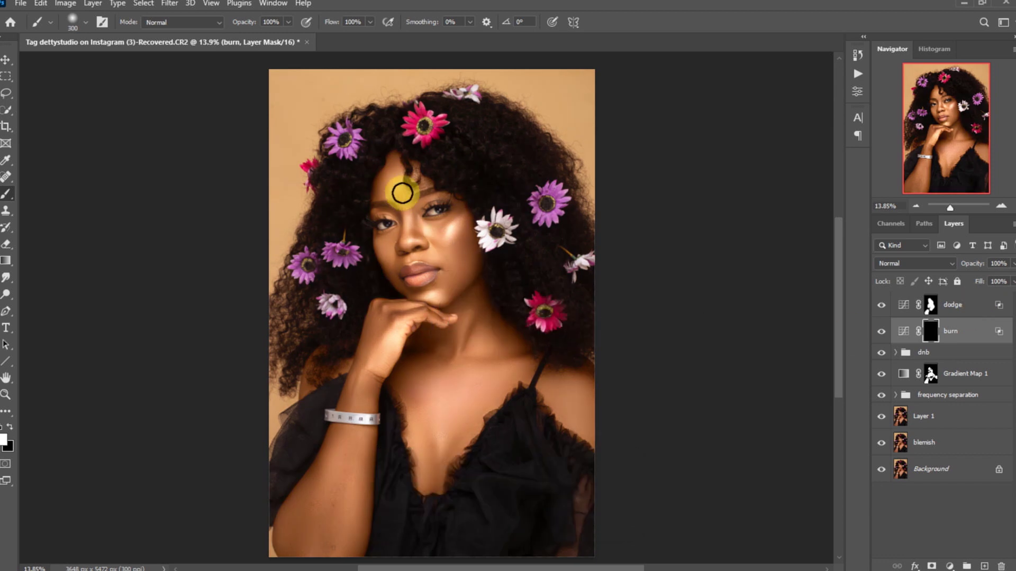
pyautogui.moveTo(402, 194)
pyautogui.mouseDown()
pyautogui.moveTo(391, 160)
pyautogui.moveTo(381, 186)
pyautogui.moveTo(396, 183)
pyautogui.moveTo(401, 202)
pyautogui.moveTo(422, 185)
pyautogui.moveTo(431, 195)
pyautogui.moveTo(413, 171)
pyautogui.moveTo(428, 200)
pyautogui.moveTo(458, 213)
pyautogui.moveTo(468, 255)
pyautogui.moveTo(430, 227)
pyautogui.moveTo(384, 215)
pyautogui.moveTo(384, 242)
pyautogui.moveTo(425, 225)
pyautogui.moveTo(393, 260)
pyautogui.moveTo(404, 280)
pyautogui.moveTo(430, 265)
pyautogui.moveTo(445, 279)
pyautogui.moveTo(432, 300)
pyautogui.moveTo(462, 262)
pyautogui.moveTo(476, 290)
pyautogui.moveTo(465, 315)
pyautogui.moveTo(479, 315)
pyautogui.moveTo(481, 304)
pyautogui.moveTo(527, 357)
pyautogui.moveTo(441, 331)
pyautogui.moveTo(403, 331)
pyautogui.moveTo(376, 304)
pyautogui.moveTo(382, 354)
pyautogui.moveTo(365, 366)
pyautogui.moveTo(361, 353)
pyautogui.moveTo(383, 327)
pyautogui.moveTo(355, 404)
pyautogui.moveTo(350, 395)
pyautogui.moveTo(375, 398)
pyautogui.moveTo(367, 439)
pyautogui.moveTo(330, 455)
pyautogui.moveTo(276, 542)
pyautogui.moveTo(342, 480)
pyautogui.moveTo(335, 464)
pyautogui.moveTo(360, 499)
pyautogui.moveTo(366, 473)
pyautogui.moveTo(301, 549)
pyautogui.moveTo(332, 553)
pyautogui.moveTo(415, 403)
pyautogui.moveTo(408, 436)
pyautogui.moveTo(397, 390)
pyautogui.moveTo(424, 388)
pyautogui.moveTo(420, 364)
pyautogui.moveTo(451, 345)
pyautogui.moveTo(456, 377)
pyautogui.moveTo(489, 341)
pyautogui.moveTo(427, 398)
pyautogui.moveTo(421, 442)
pyautogui.moveTo(424, 426)
pyautogui.moveTo(466, 416)
pyautogui.moveTo(514, 365)
pyautogui.moveTo(544, 383)
pyautogui.moveTo(577, 379)
pyautogui.moveTo(588, 428)
pyautogui.moveTo(310, 370)
pyautogui.moveTo(498, 337)
pyautogui.mouseUp()
# Clean up the burn mask along the hairline, face edges and hand by painting black with a 100 px brush.
pyautogui.scroll(3, 390, 164)
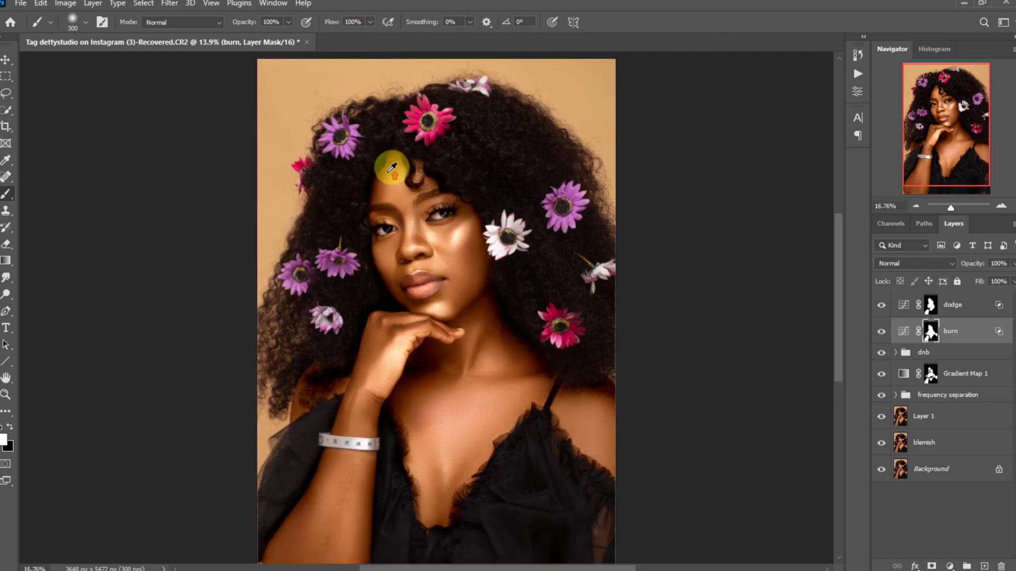
pyautogui.scroll(3, 392, 167)
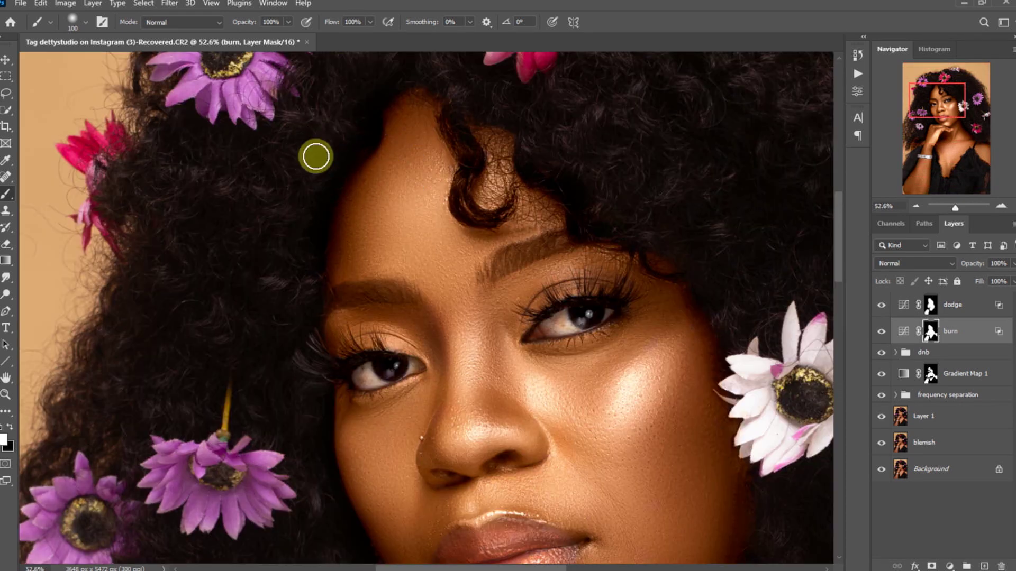
pyautogui.press('x')
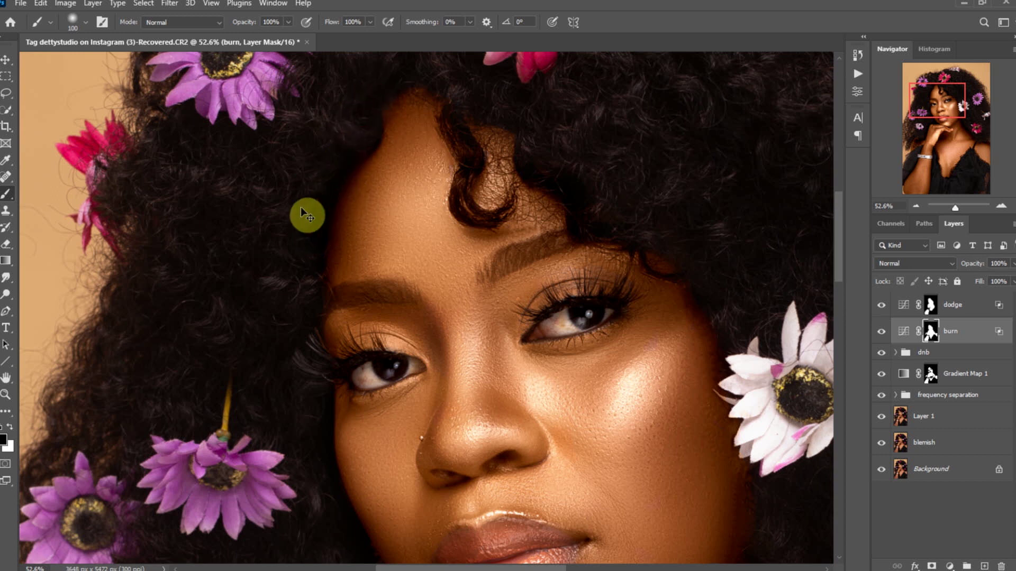
pyautogui.click(86, 23)
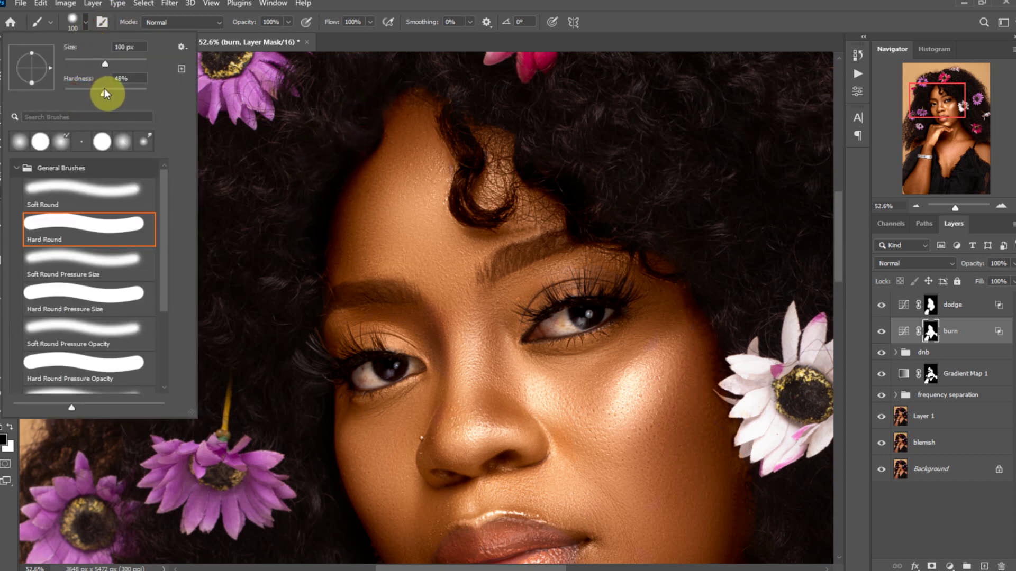
pyautogui.click(83, 23)
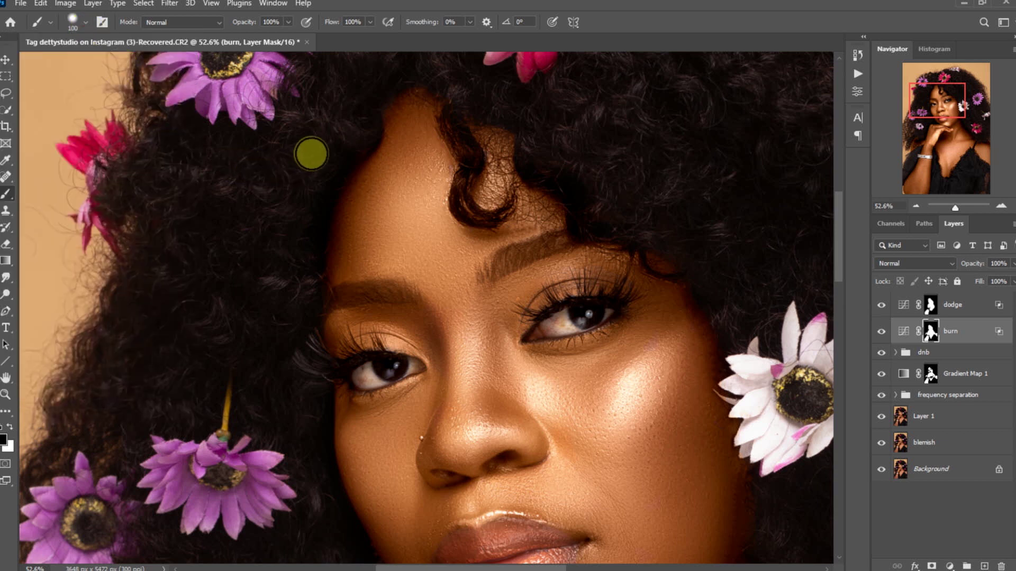
pyautogui.moveTo(359, 115)
pyautogui.mouseDown()
pyautogui.moveTo(312, 184)
pyautogui.moveTo(363, 131)
pyautogui.moveTo(319, 187)
pyautogui.moveTo(306, 265)
pyautogui.mouseUp()
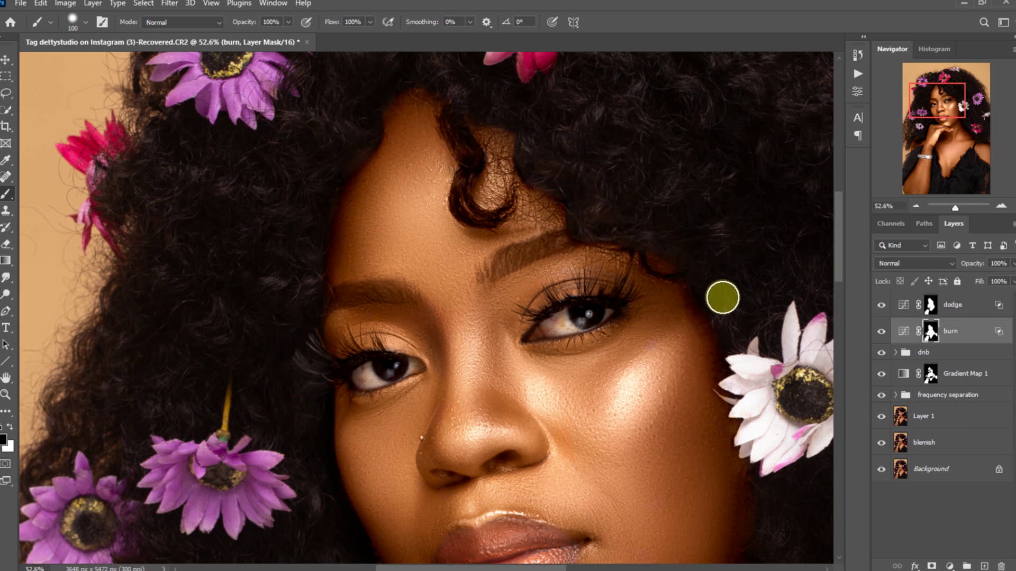
pyautogui.click(740, 324)
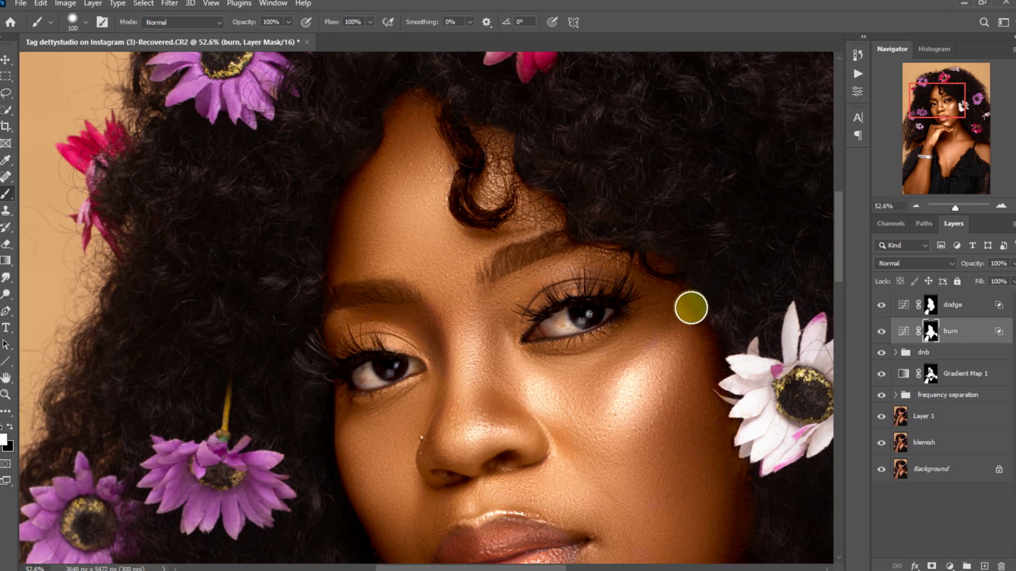
pyautogui.scroll(-10, 841, 276)
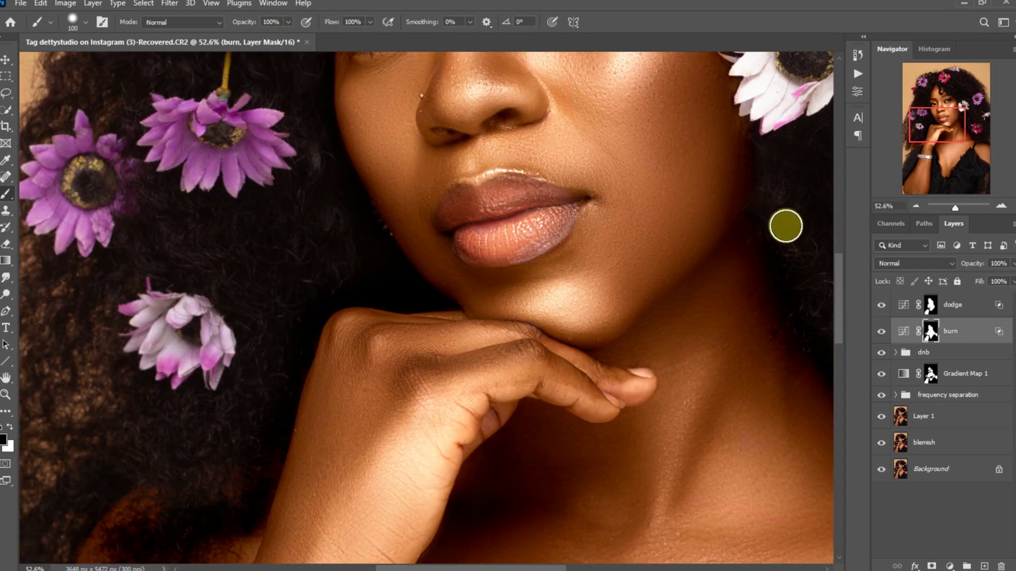
pyautogui.scroll(10, 825, 249)
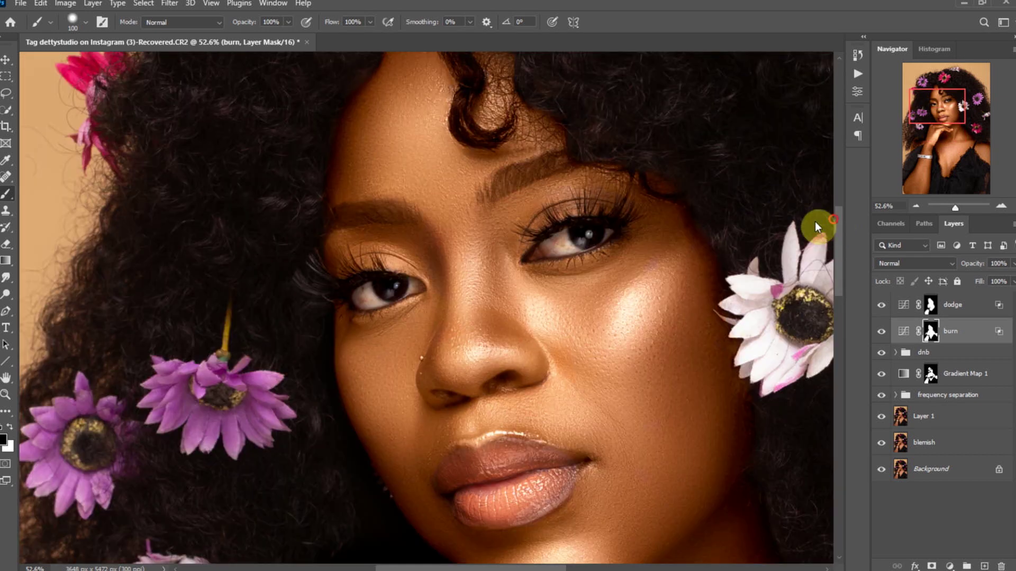
pyautogui.scroll(-5, 840, 291)
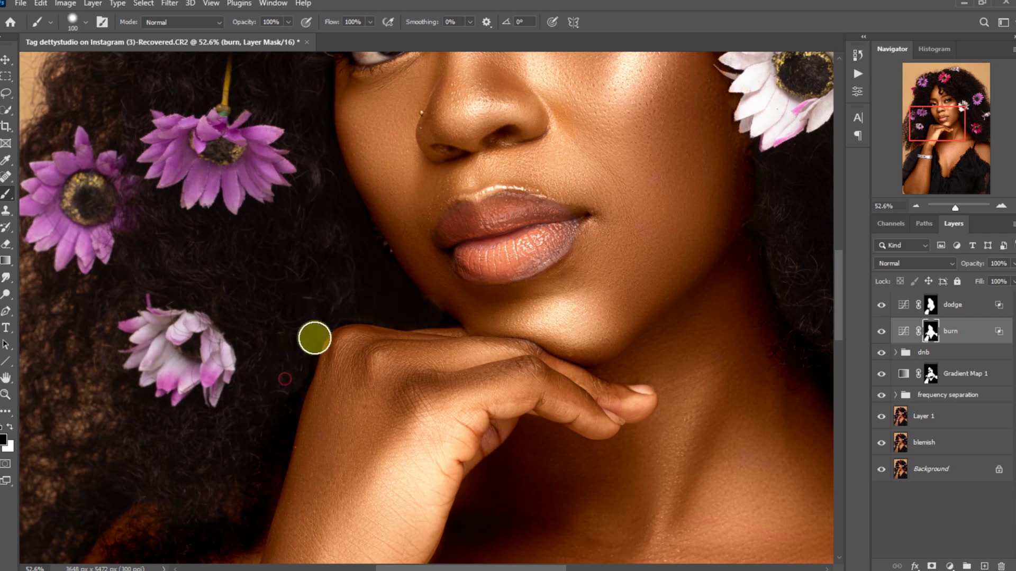
# Refine the burn mask around the lips with a 40 px brush, and lower the burn layer's opacity to 61%.
pyautogui.press('[')
pyautogui.press('[')
pyautogui.press('[')
pyautogui.press('[')
pyautogui.press('[')
pyautogui.press('[')
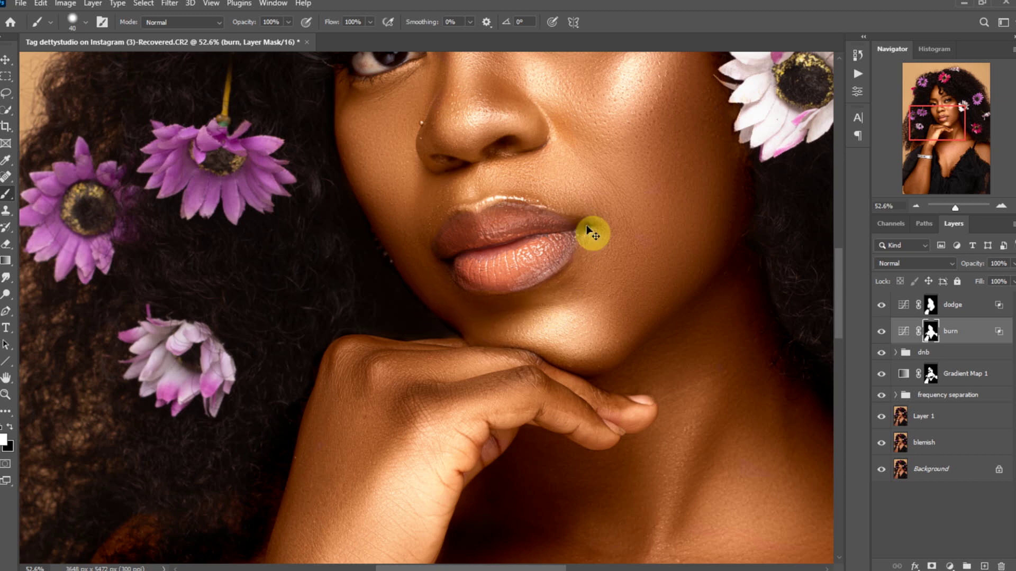
pyautogui.hotkey('ctrl', '0')
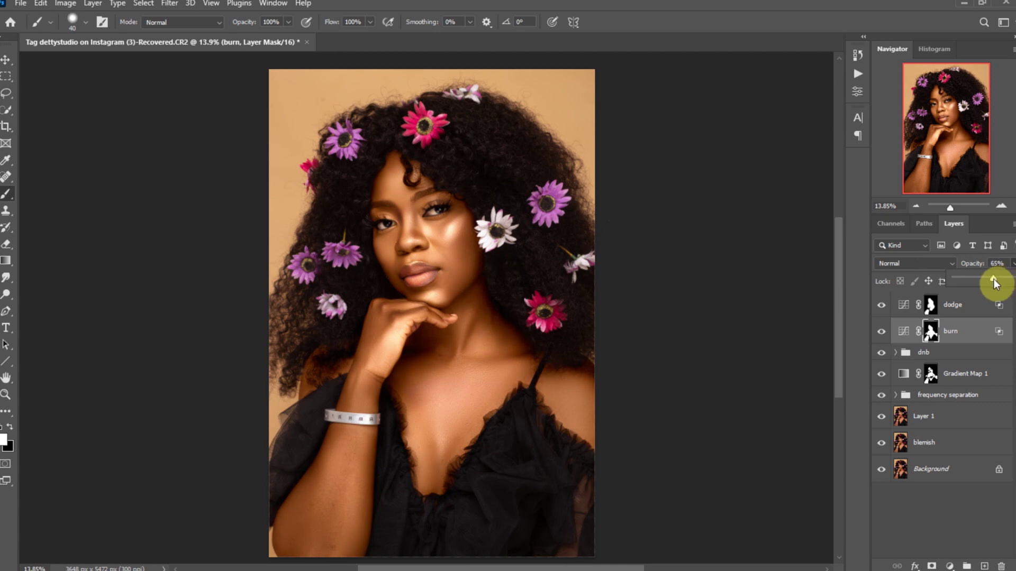
pyautogui.moveTo(993, 279); pyautogui.dragTo(994, 278)
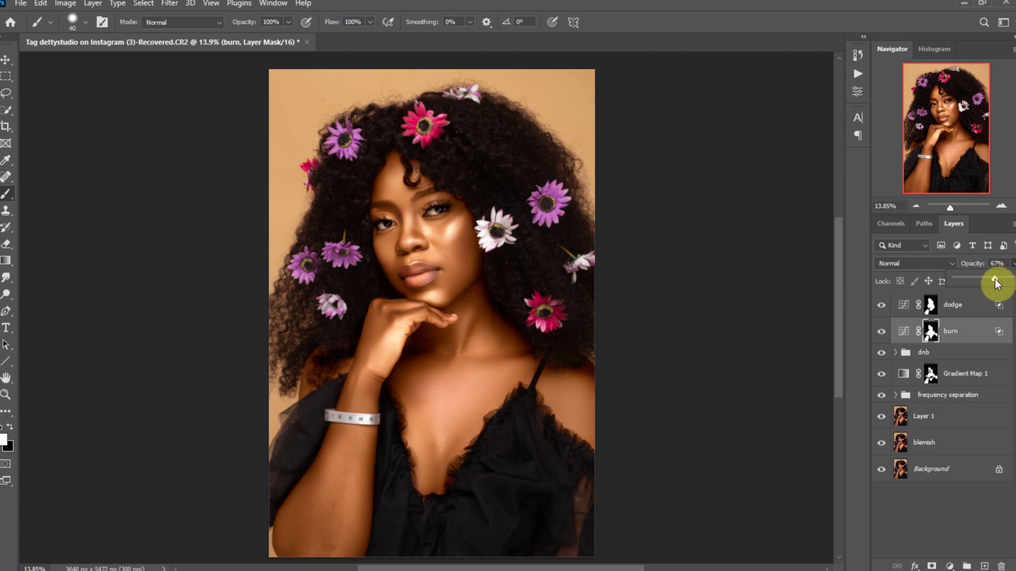
# Toggle the visibility of the burn and dodge layers to compare the portrait with and without each.
pyautogui.click(881, 332)
pyautogui.click(881, 332)
pyautogui.click(881, 334)
pyautogui.click(882, 333)
pyautogui.click(881, 333)
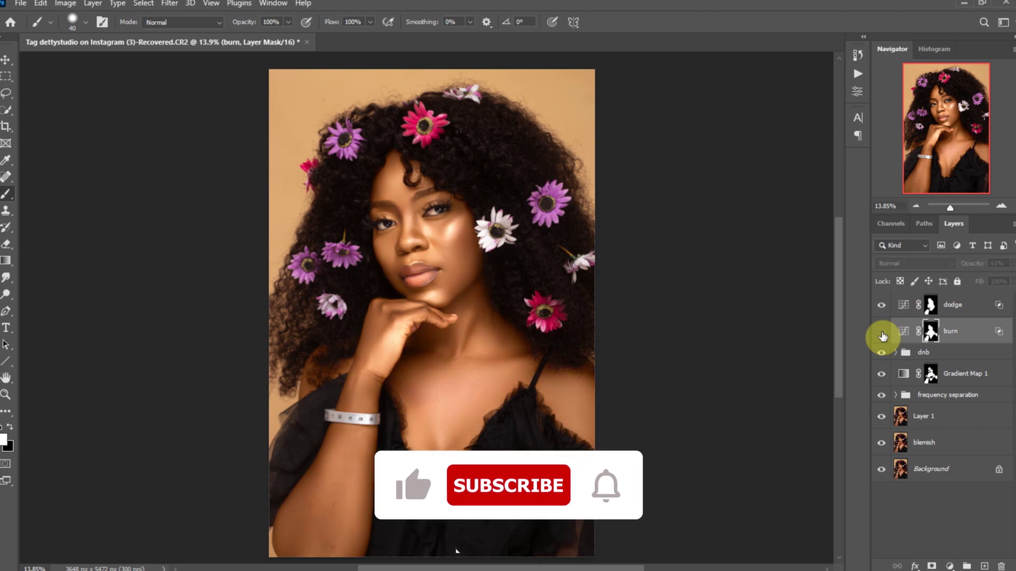
pyautogui.click(881, 333)
pyautogui.click(881, 306)
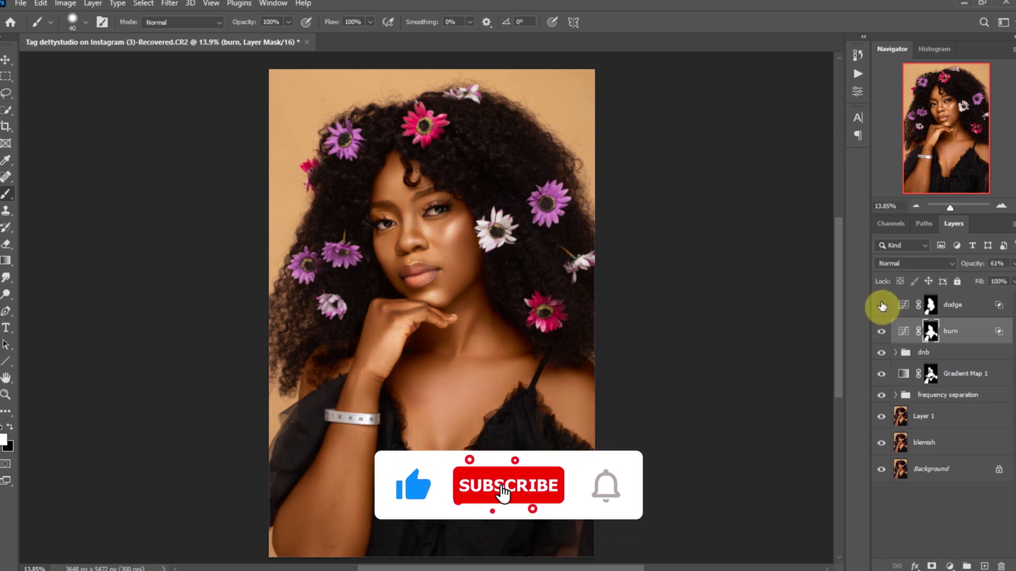
pyautogui.click(881, 305)
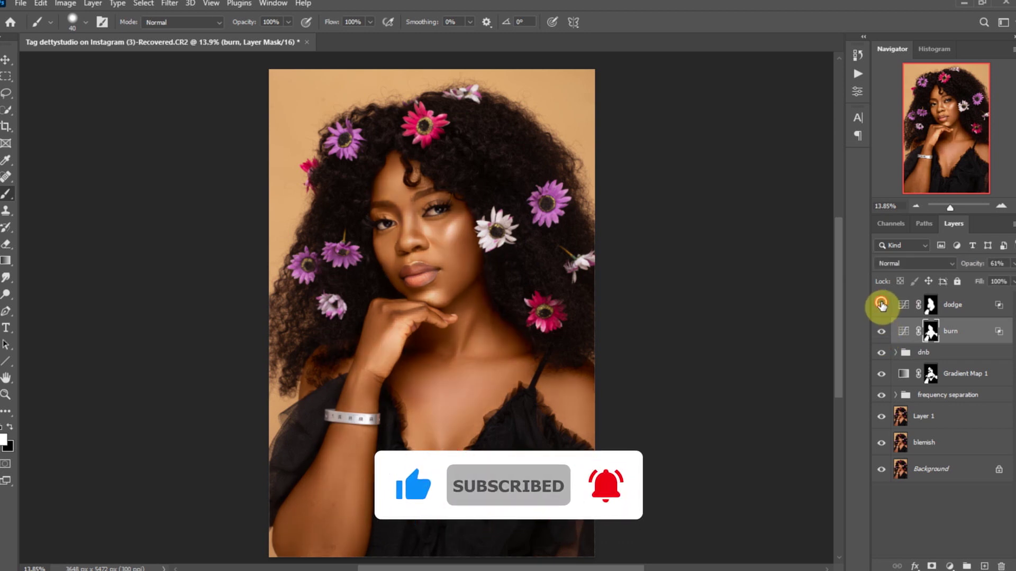
# Group the dodge and burn curves layers as "skin glow", and toggle the group's visibility to compare its effect.
pyautogui.keyDown('shift'); pyautogui.click(962, 311); pyautogui.keyUp('shift')
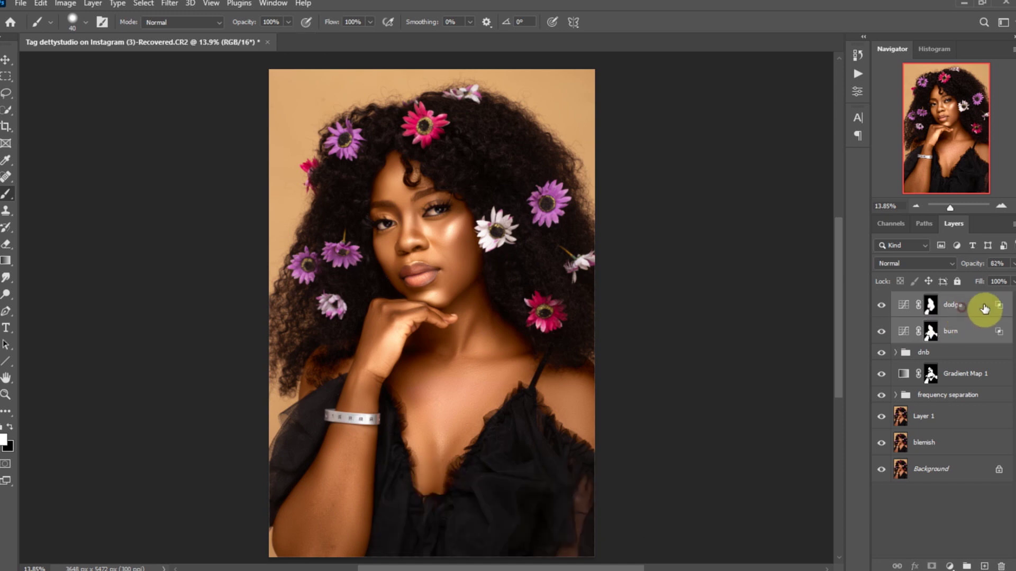
pyautogui.hotkey('ctrl', 'g')
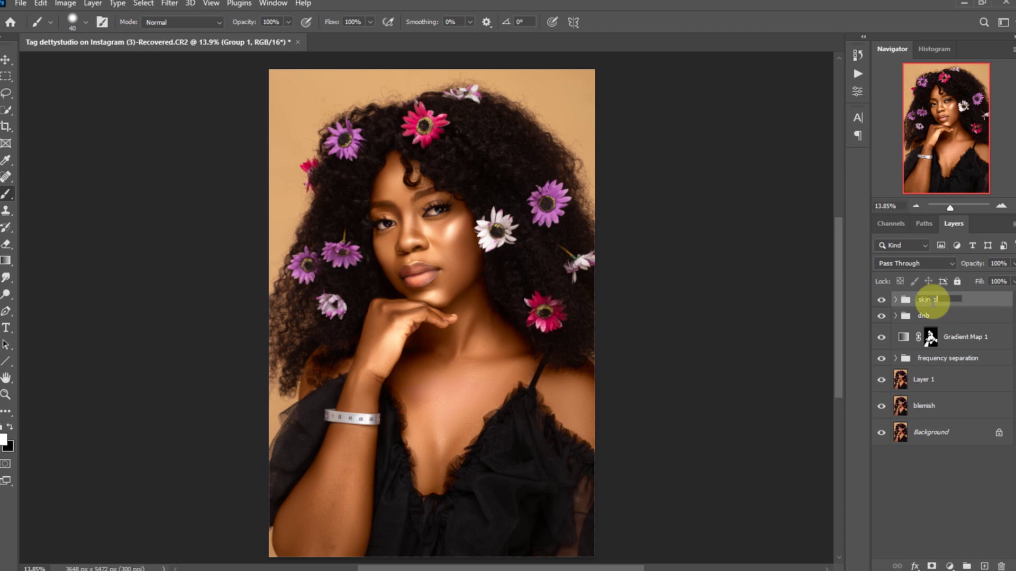
pyautogui.write('ow')
pyautogui.click(998, 460)
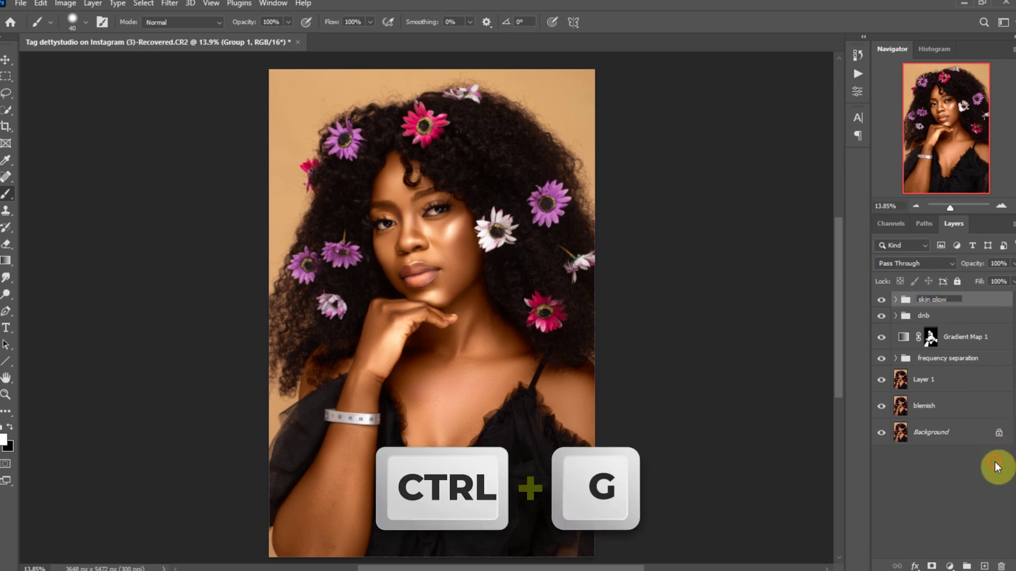
pyautogui.click(882, 301)
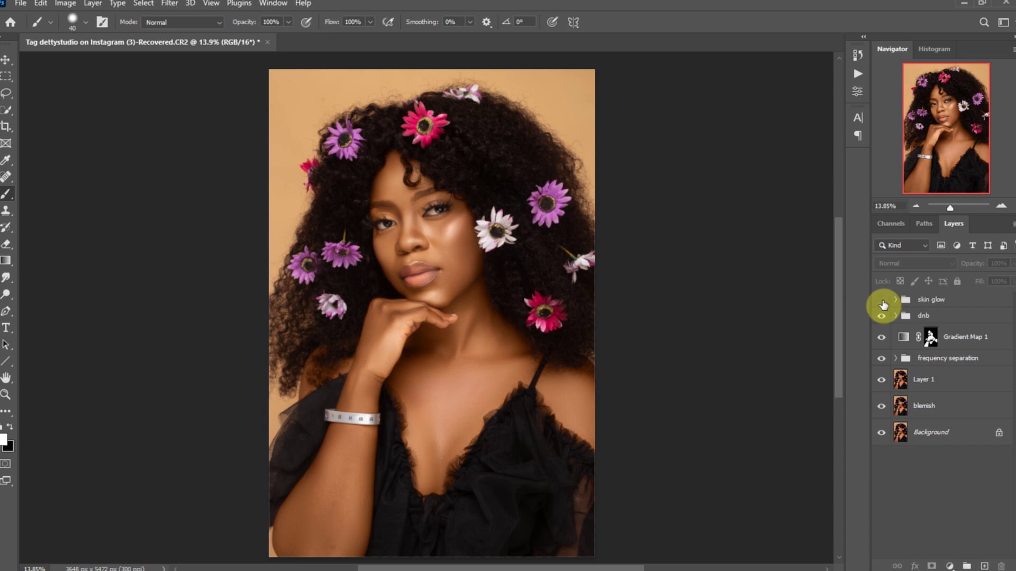
pyautogui.click(882, 302)
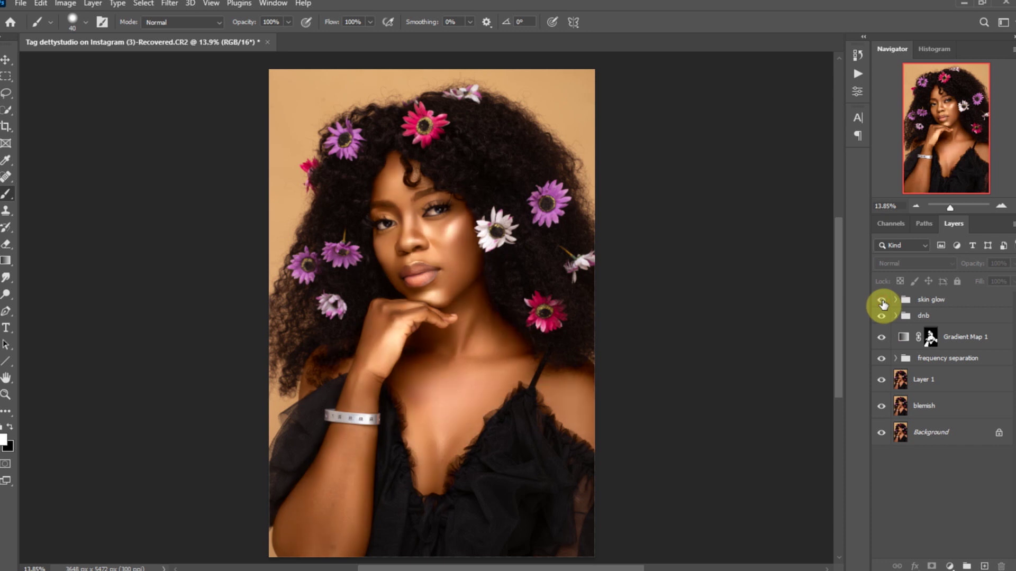